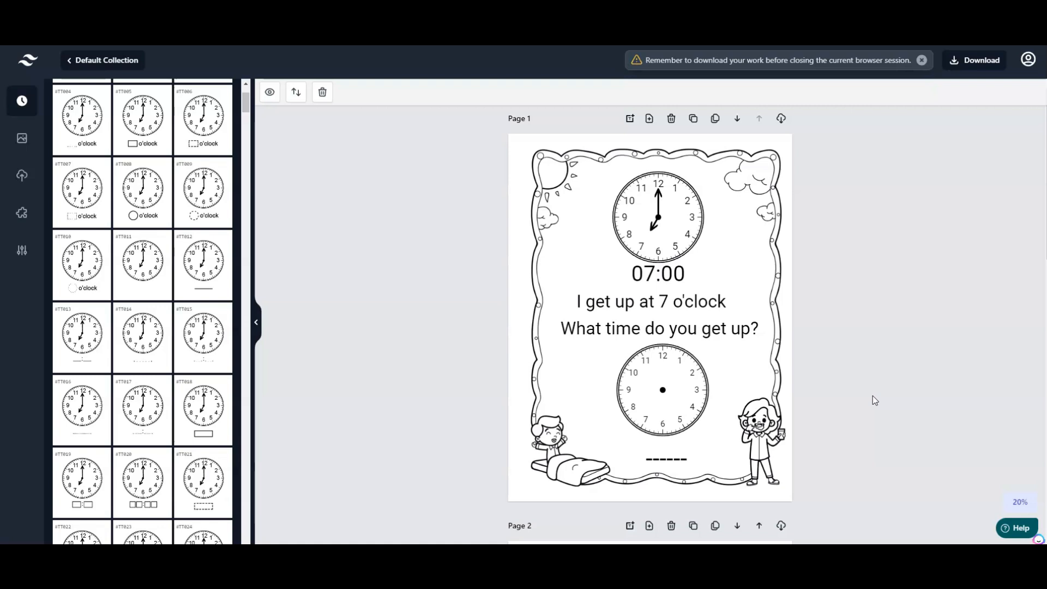
Step: Add the first Routine border, with the child waking up in bed, to the blank page 2
left_click(647, 401)
left_click(885, 407)
scroll(306, 195, "down", 5)
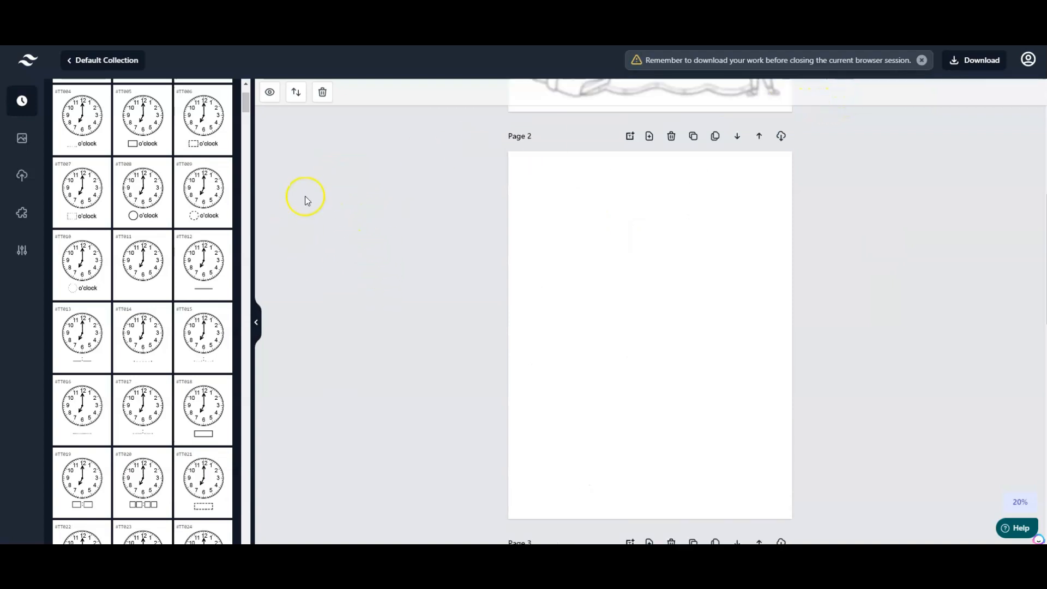
left_click(23, 141)
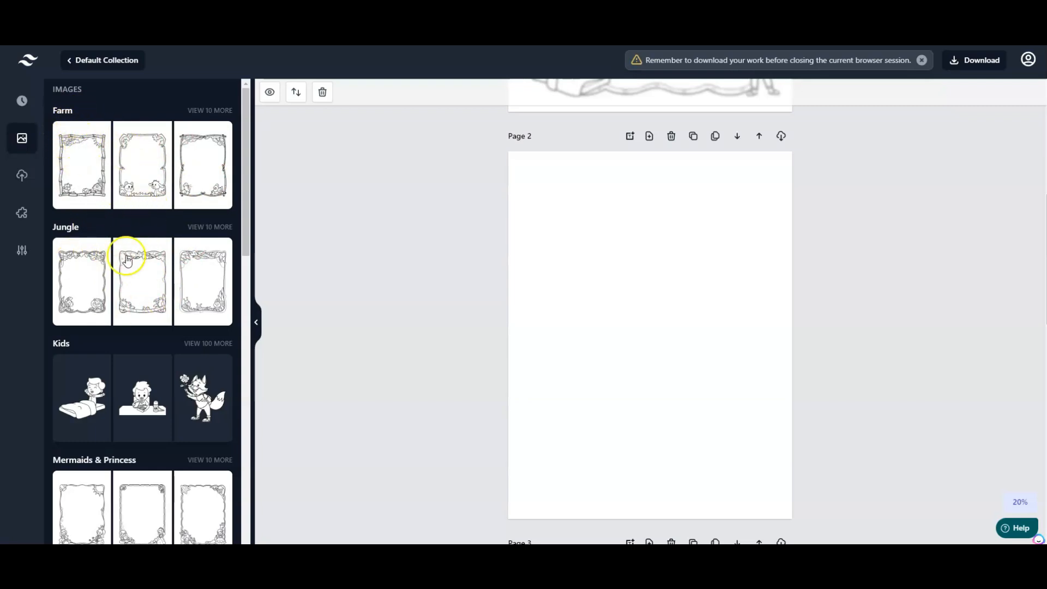
scroll(164, 323, "down", 7)
scroll(164, 316, "down", 7)
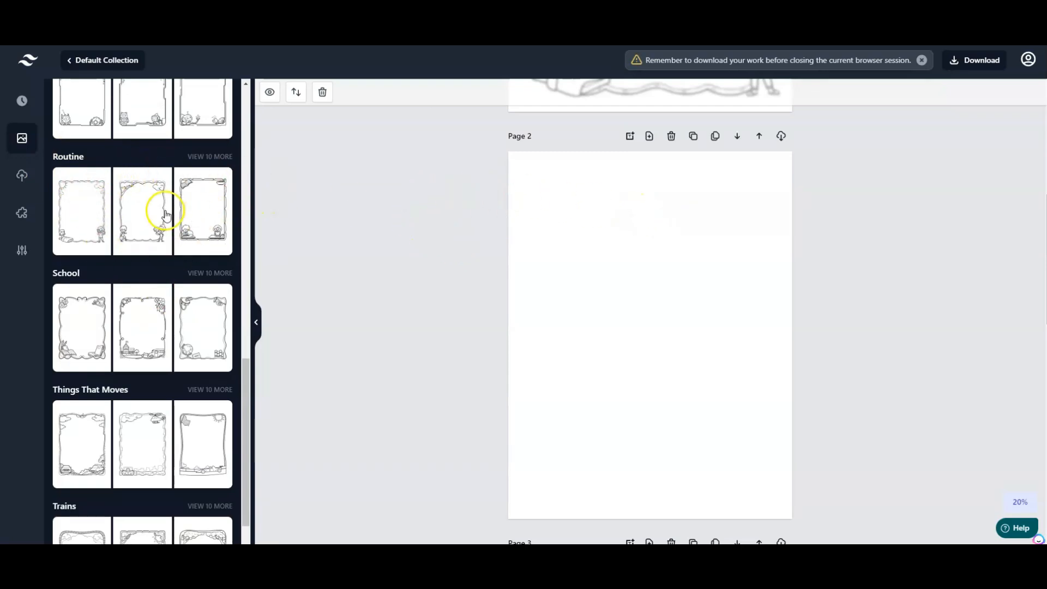
left_click(89, 217)
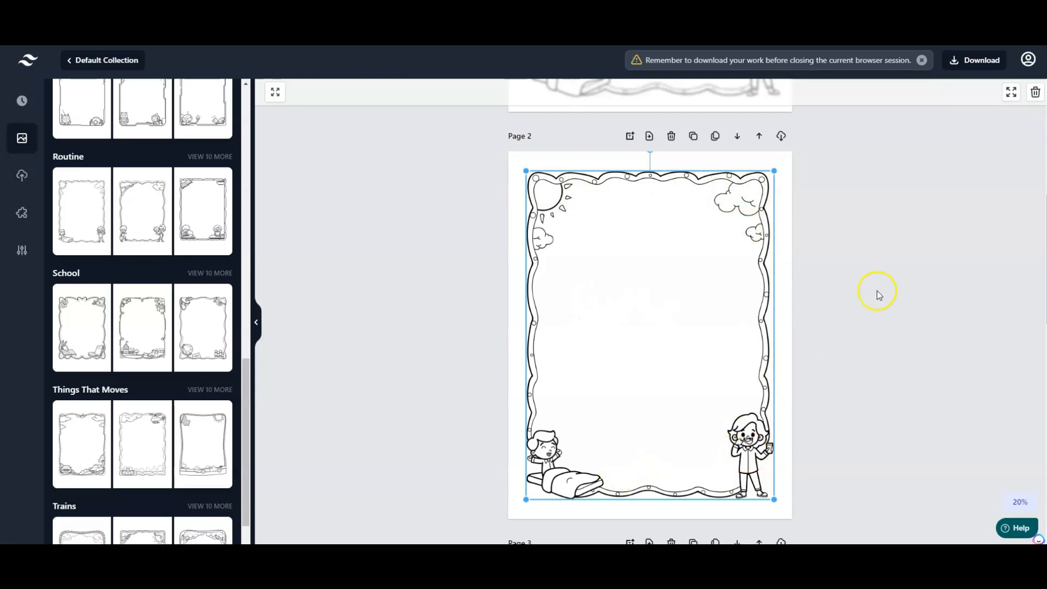
Step: Insert a clock on page 2 and place it in the upper part of the frame
scroll(885, 304, "up", 5)
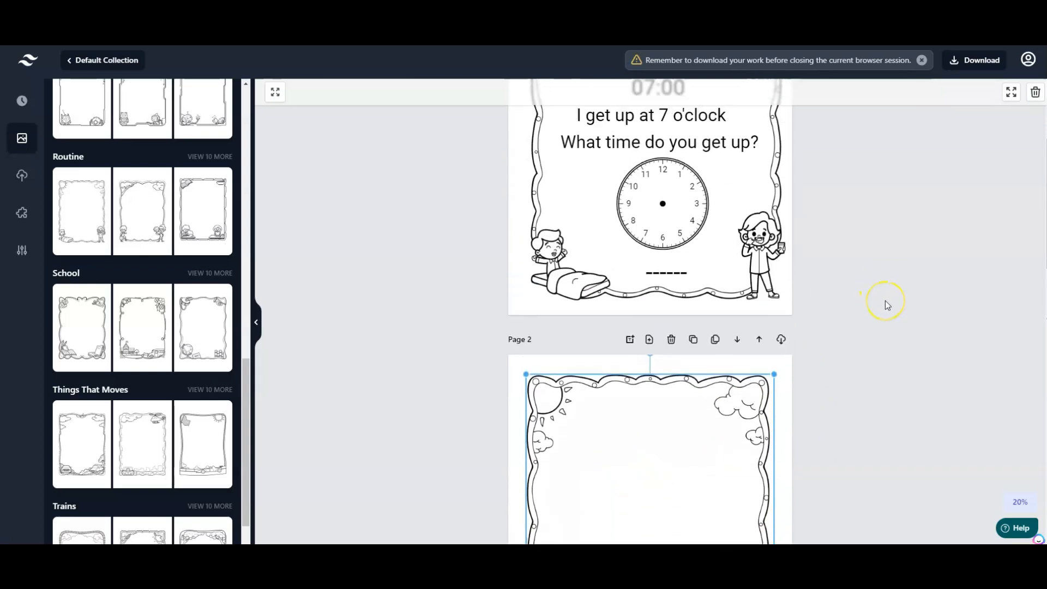
left_click(631, 212)
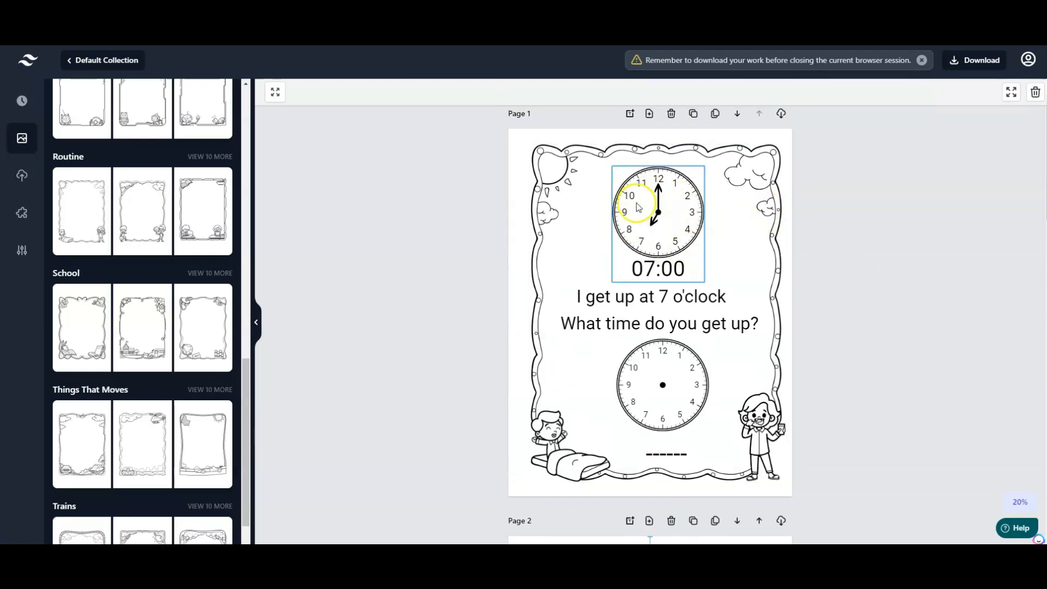
scroll(845, 293, "down", 8)
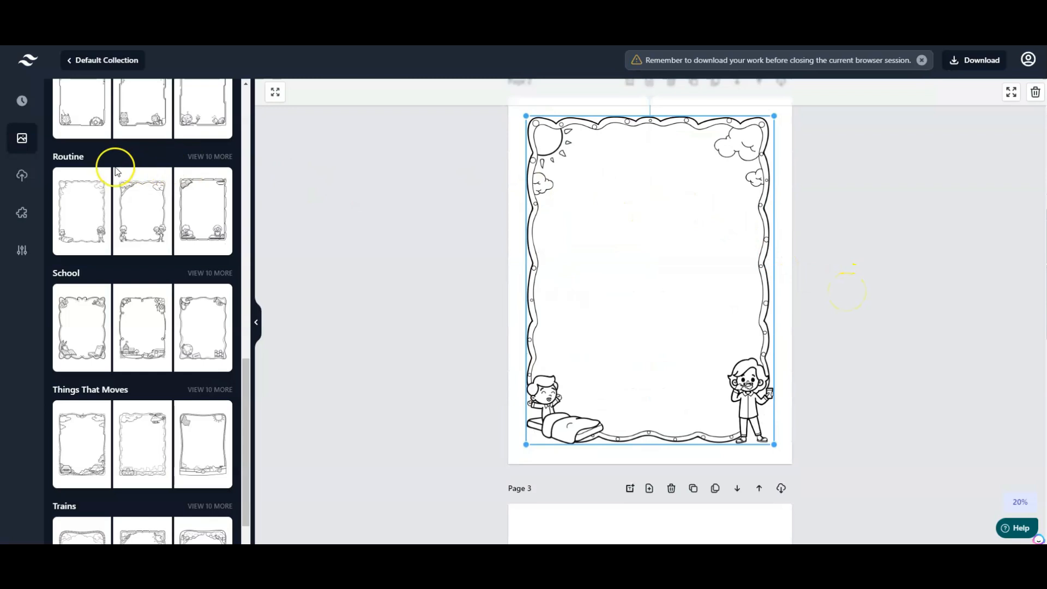
left_click(22, 101)
left_click(14, 217)
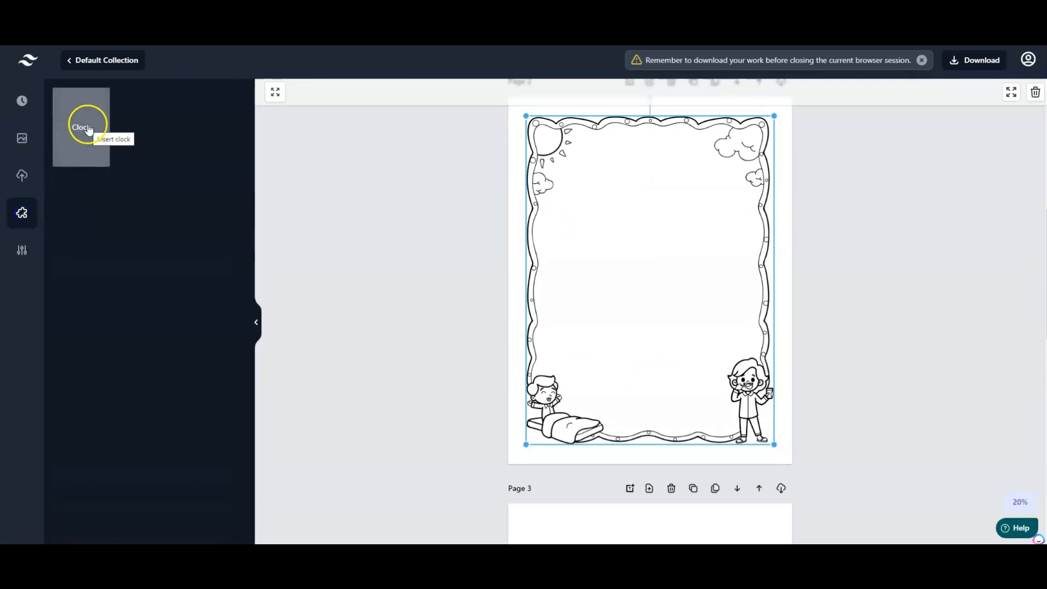
left_click(89, 129)
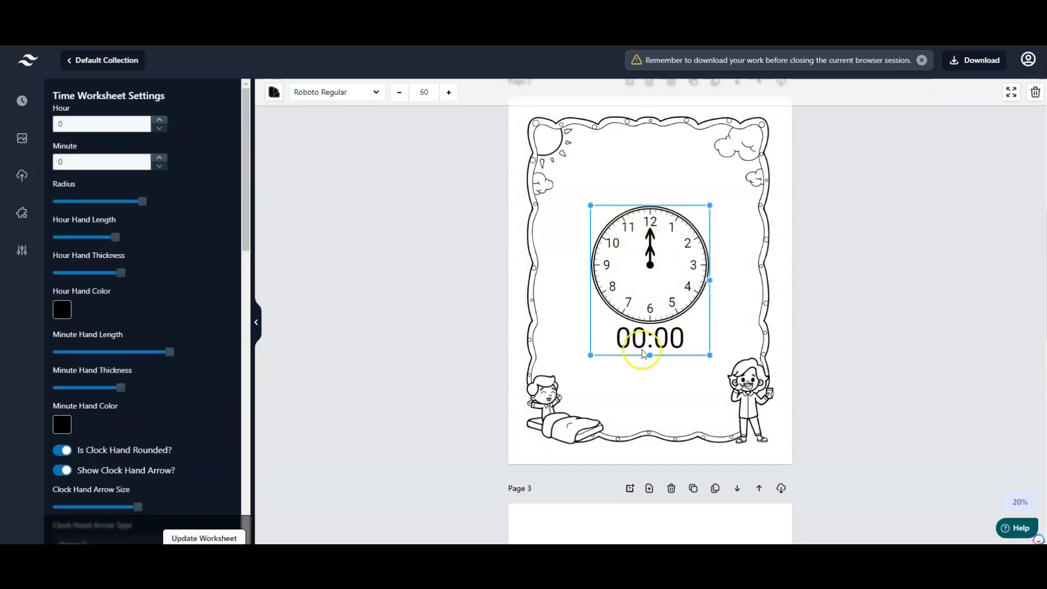
left_click_drag(660, 299, 657, 245)
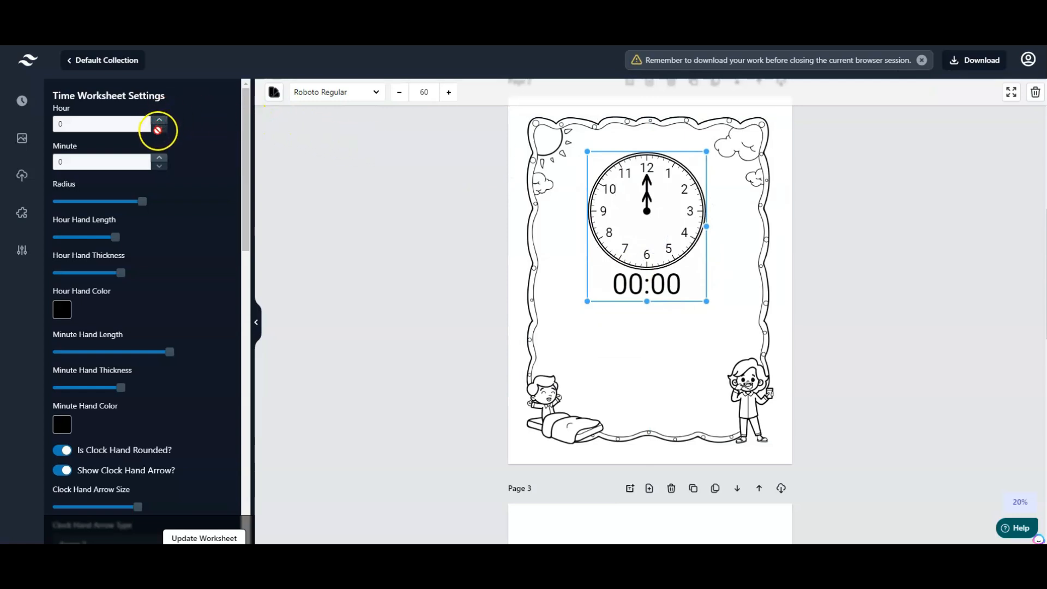
Step: Update the page 2 clock to hour 7, minute 0, and shrink and center it near the frame's upper edge
left_click(159, 119)
left_click(160, 119)
left_click(160, 120)
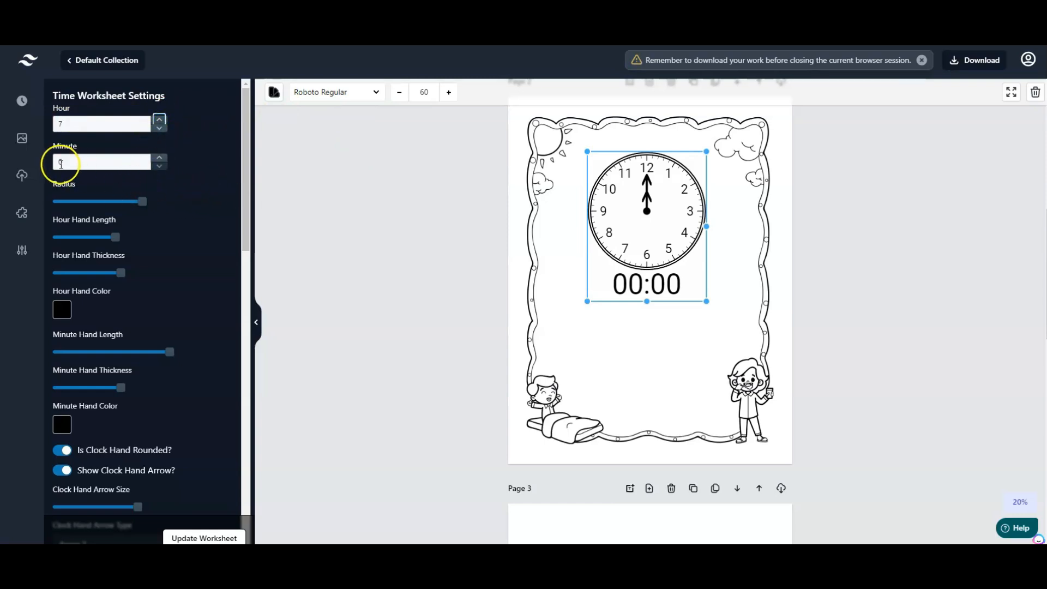
left_click(202, 539)
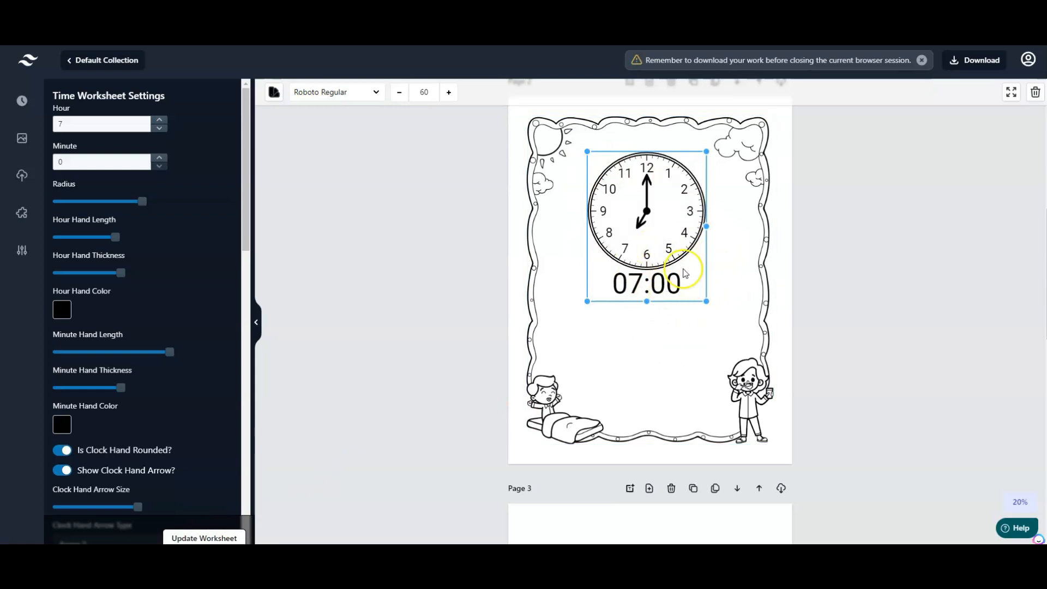
left_click_drag(706, 302, 684, 273)
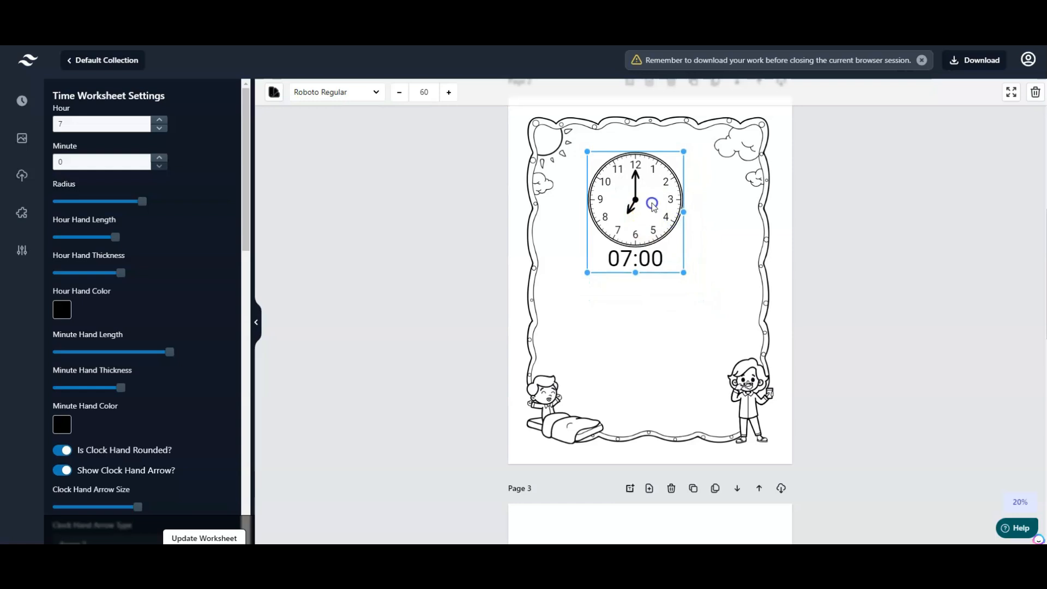
left_click_drag(657, 212, 672, 207)
Step: Shrink both clocks on page 1 and center them above and below the two sentences
scroll(879, 283, "up", 5)
scroll(878, 283, "up", 3)
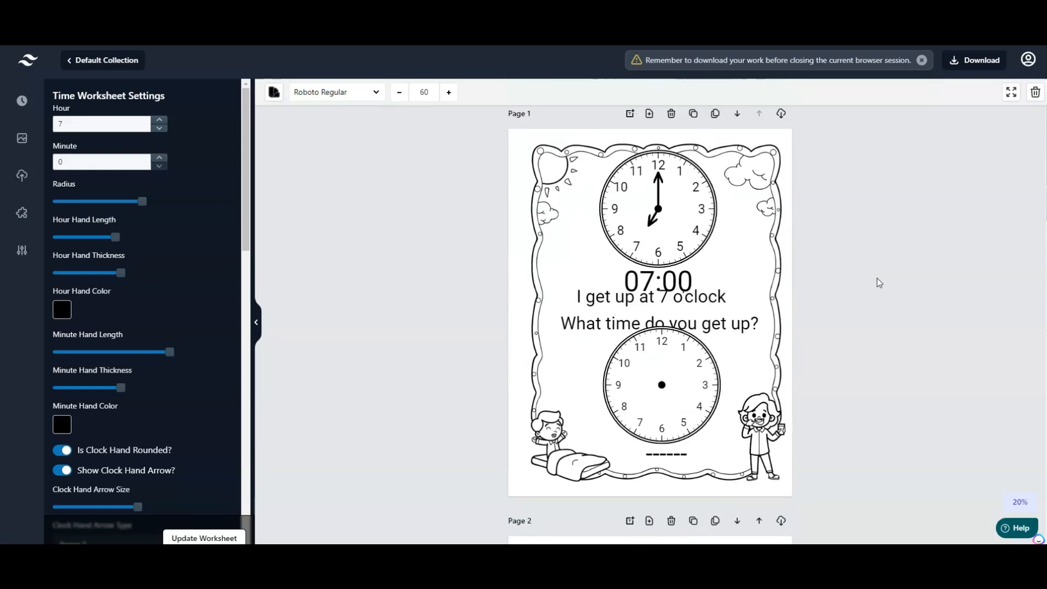
left_click(647, 217)
left_click(570, 267)
left_click(600, 297)
left_click(834, 337)
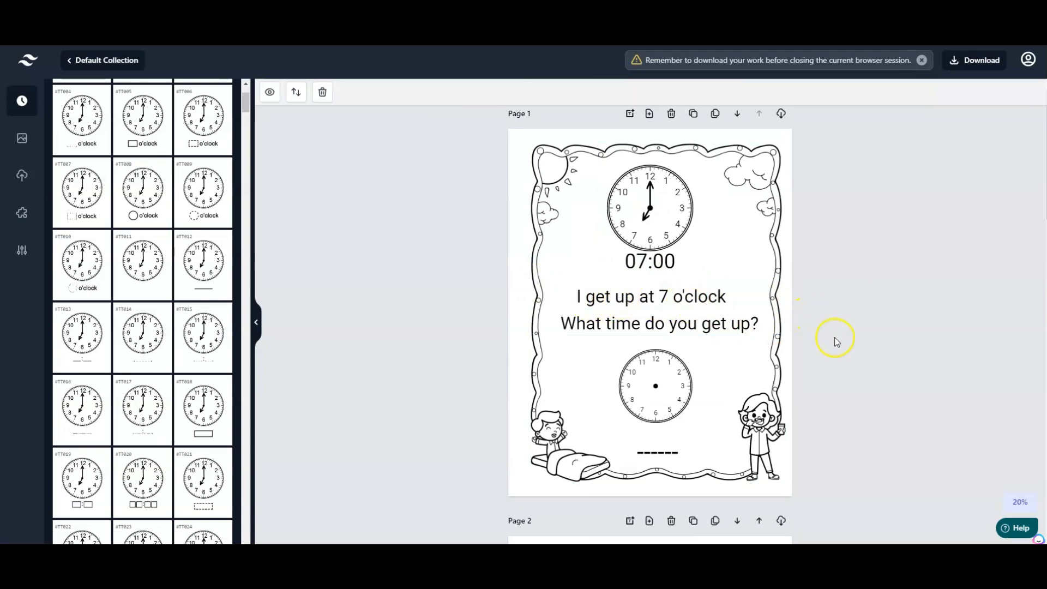
Step: Add a text box below the page 2 clock reading "I get up at 7 o'clock"
scroll(834, 337, "down", 8)
left_click(623, 289)
left_click(479, 196)
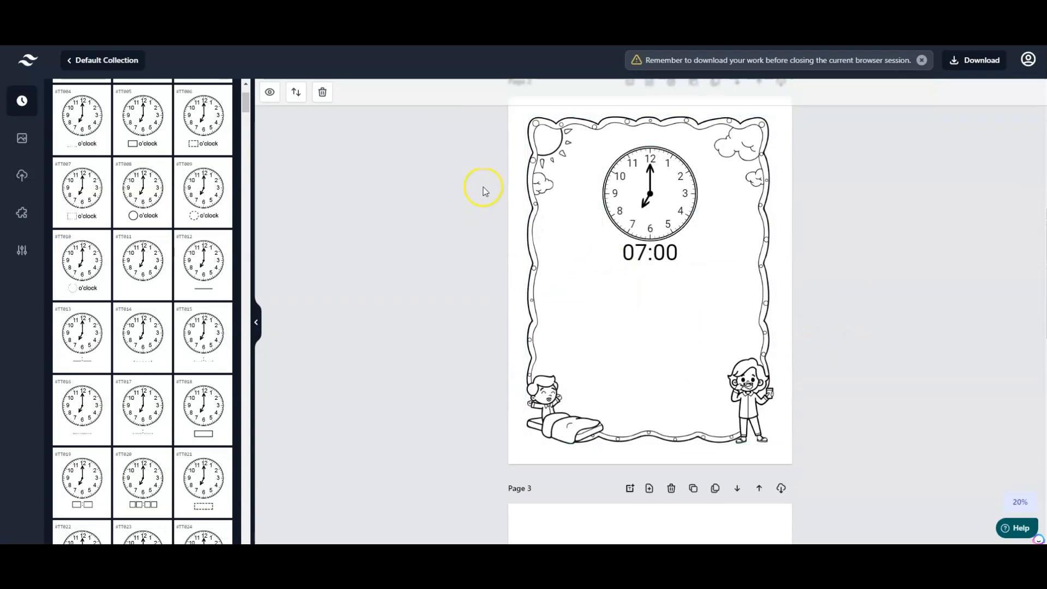
scroll(403, 172, "up", 2)
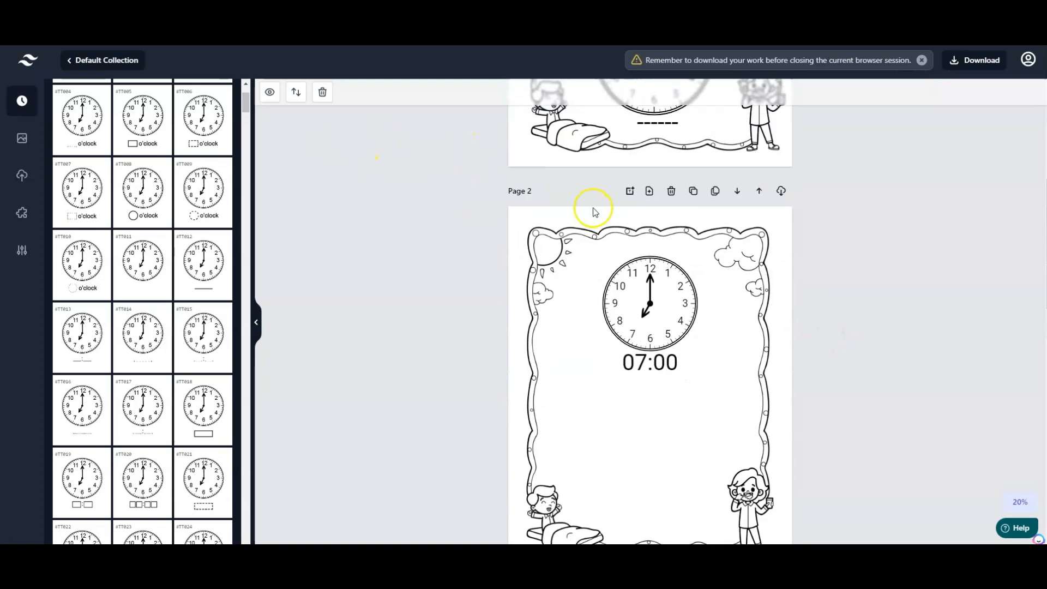
left_click(627, 192)
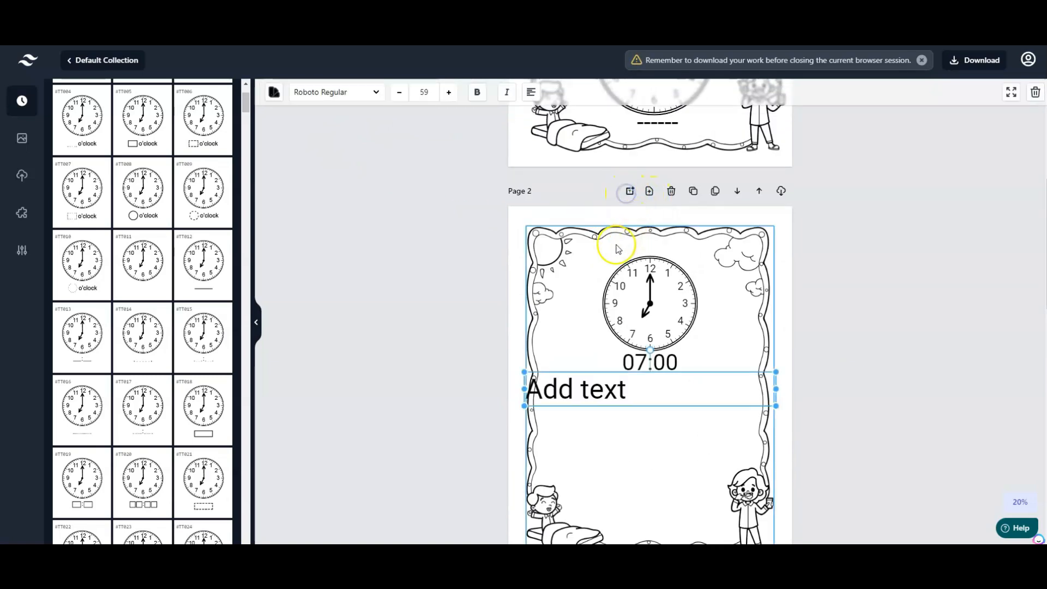
left_click_drag(688, 408, 594, 402)
left_click(592, 402)
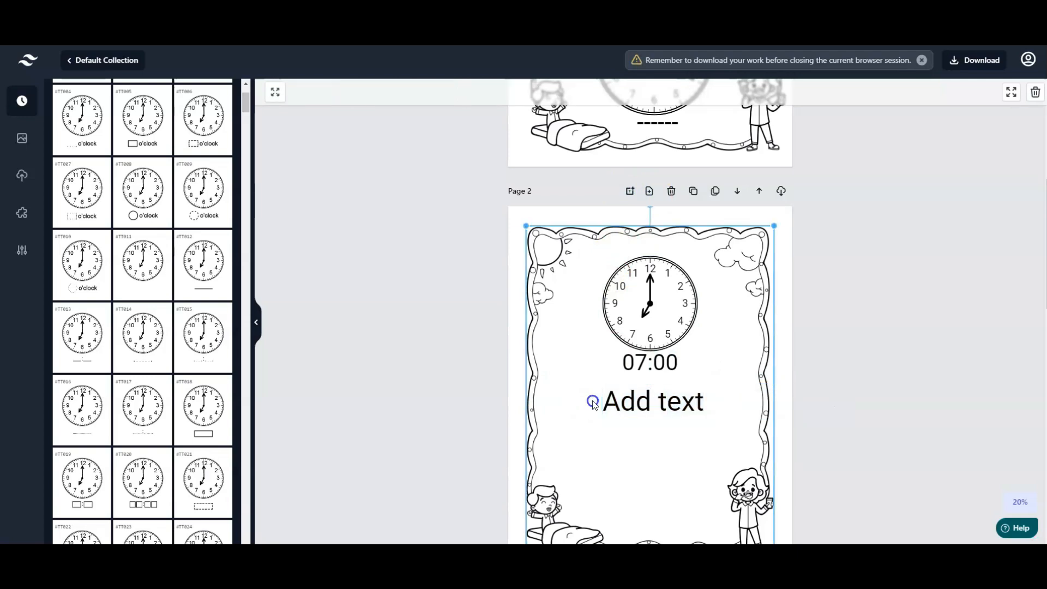
left_click(694, 402)
left_click_drag(716, 407, 638, 399)
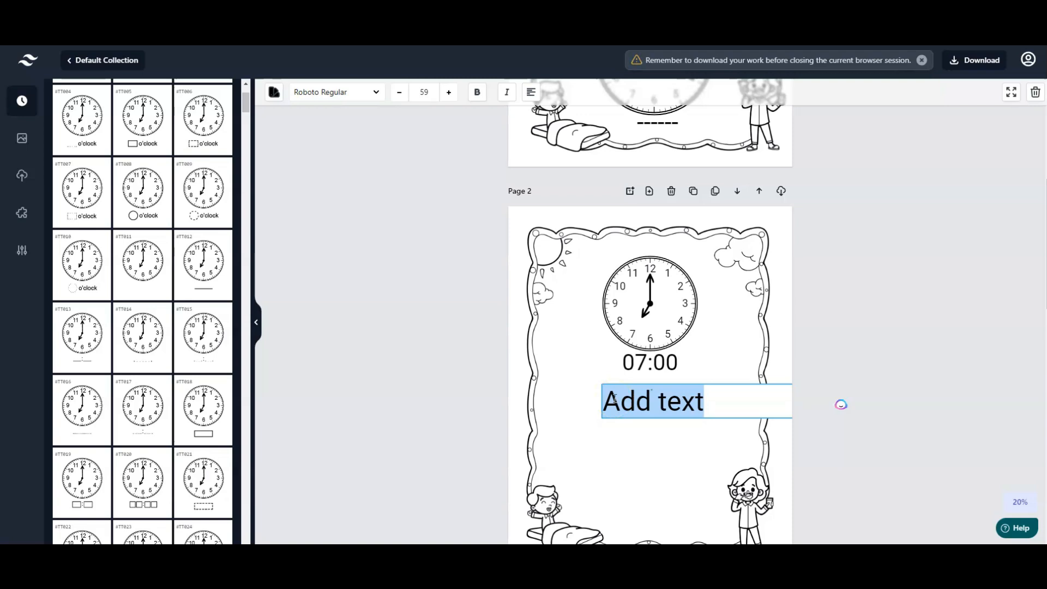
key("BackSpace")
type("I get up at 7 o'clock")
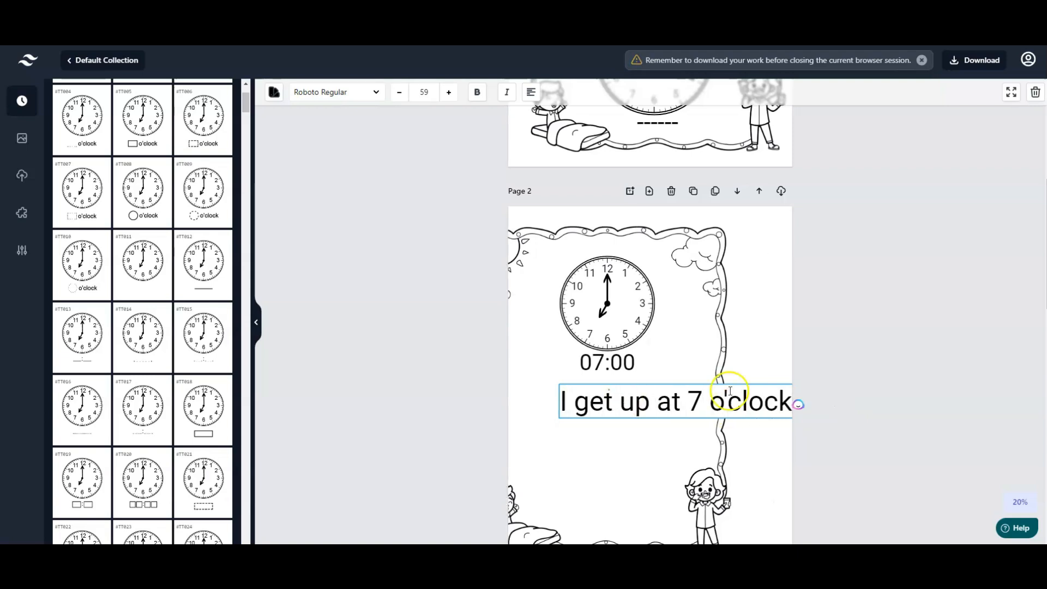
Step: Set the sentence's font size to 38 and re-center the frame, clock and sentence on page 2
left_click(402, 93)
left_click(402, 92)
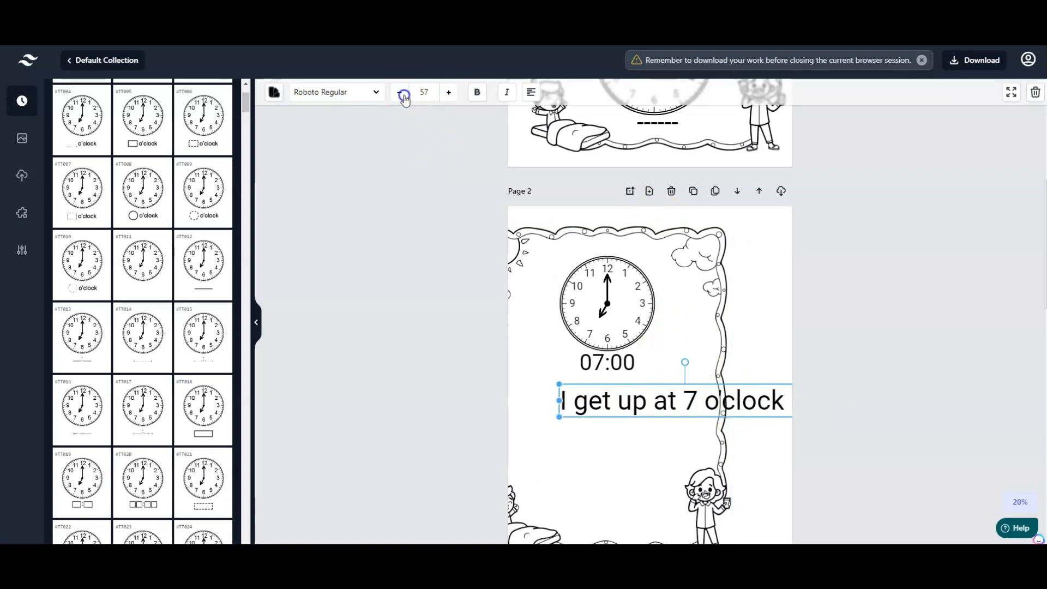
left_click_drag(565, 238, 611, 234)
left_click(605, 283)
left_click_drag(627, 299, 674, 288)
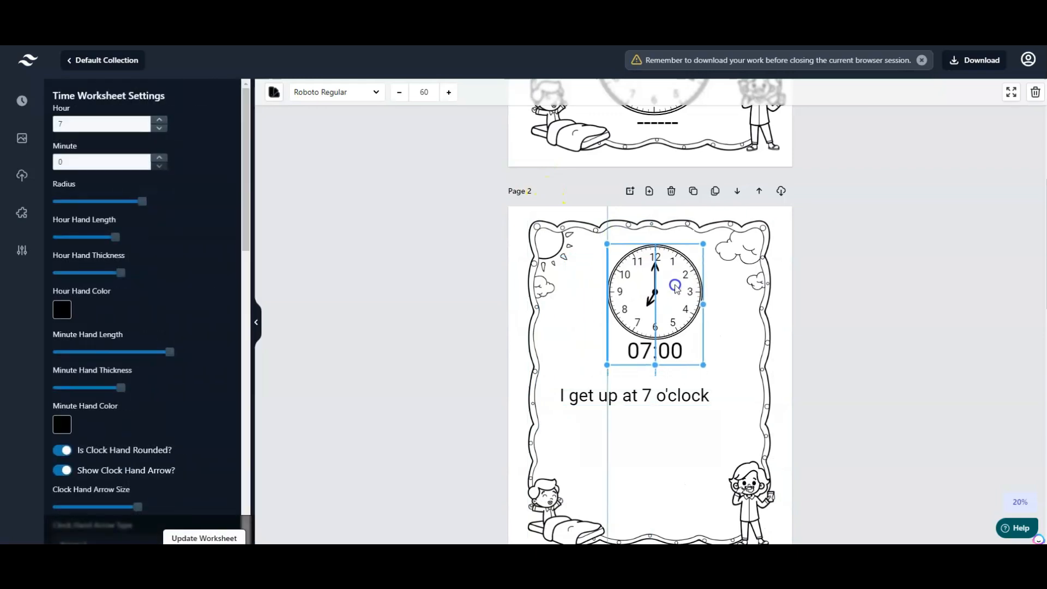
left_click(679, 395)
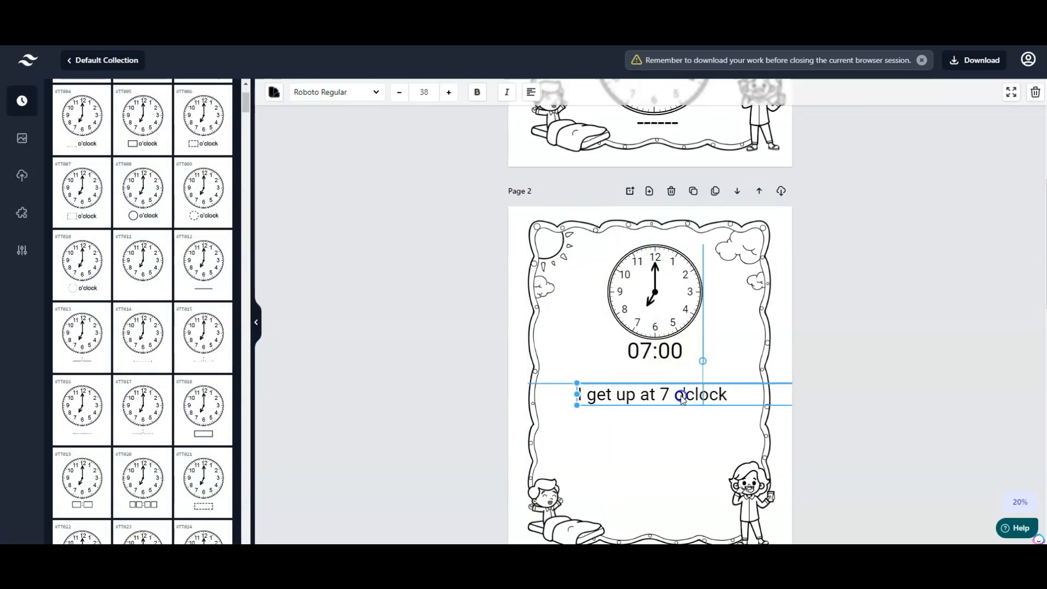
left_click_drag(666, 394, 668, 387)
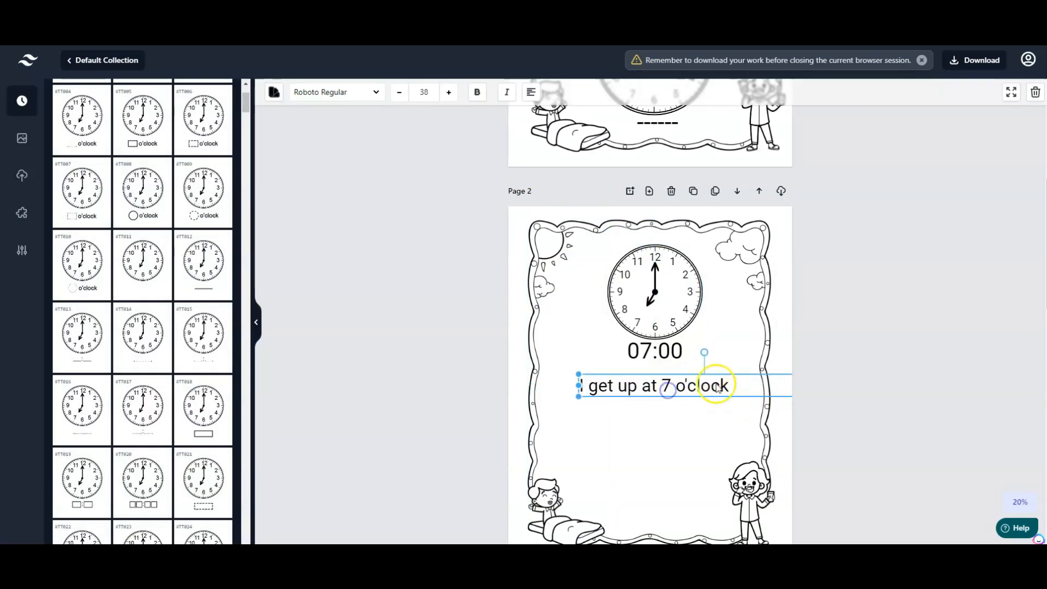
Step: Add a second text box to page 2 and place it below the "I get up at 7 o'clock" sentence
left_click(628, 192)
left_click_drag(608, 402, 709, 431)
left_click(656, 414)
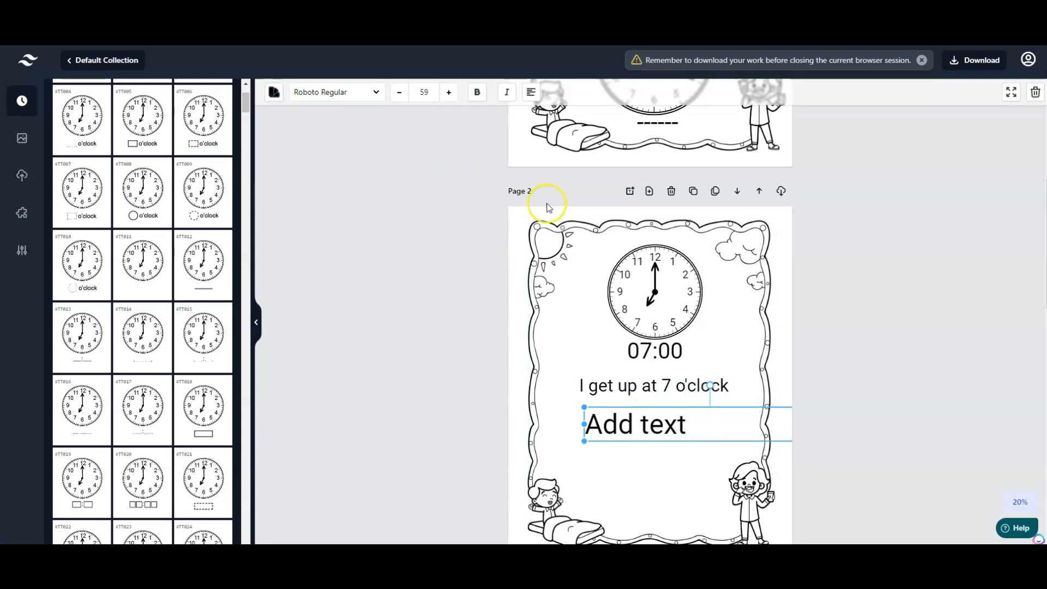
Step: Reduce the new text box's font size to 38 to match the sentence above it
left_click(589, 386)
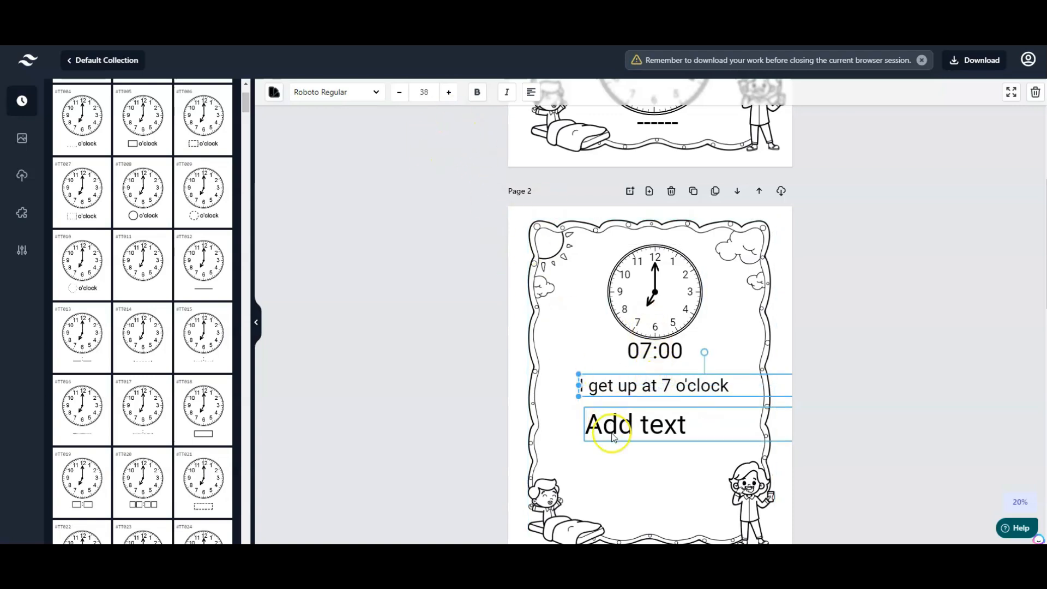
left_click(613, 436)
left_click(399, 93)
left_click(398, 92)
left_click(398, 92)
left_click(398, 92)
left_click(399, 92)
left_click(398, 93)
left_click(398, 92)
left_click(399, 93)
left_click(399, 92)
left_click(398, 92)
Step: Replace the placeholder text with "What time do you get up?" and move the two sentences closer together
left_click(579, 422)
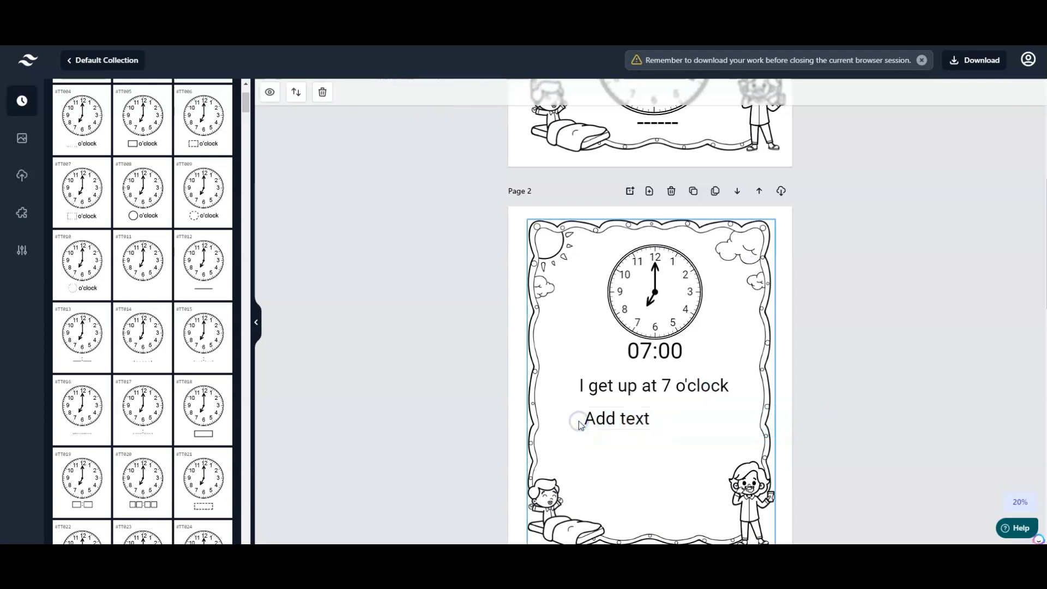
left_click(616, 424)
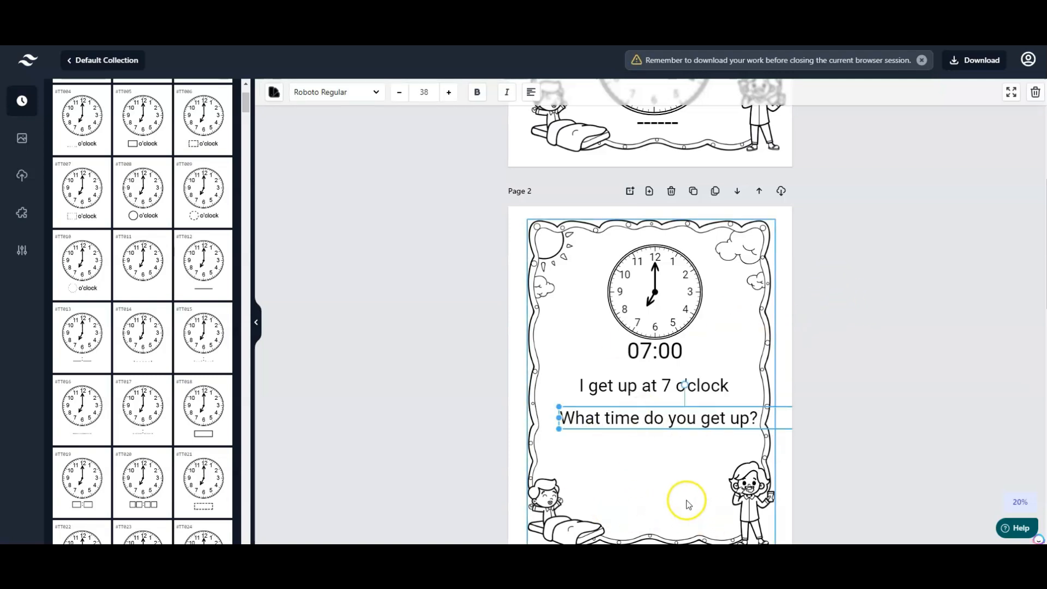
left_click(666, 385)
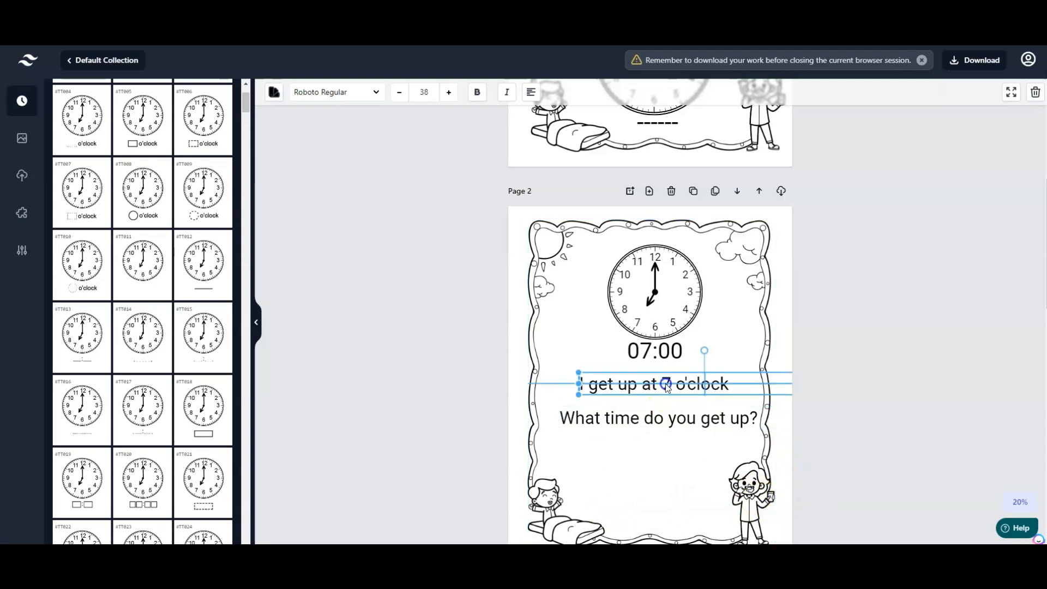
left_click_drag(664, 421, 666, 412)
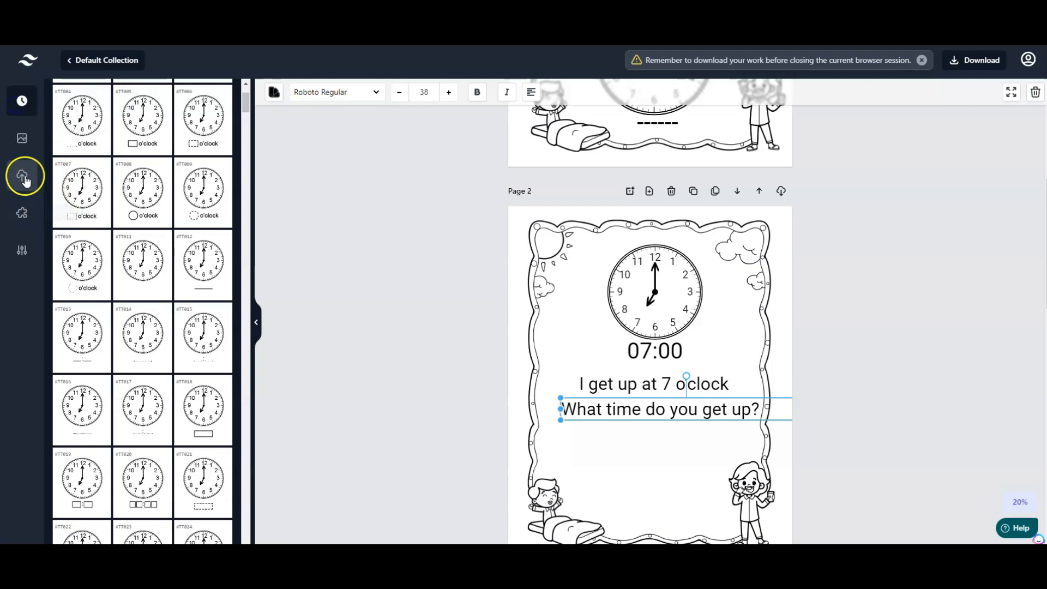
Step: Insert a second clock on page 2, shrink it and center it below the question
left_click(24, 213)
left_click(65, 133)
left_click_drag(584, 369, 638, 411)
left_click_drag(708, 355, 674, 399)
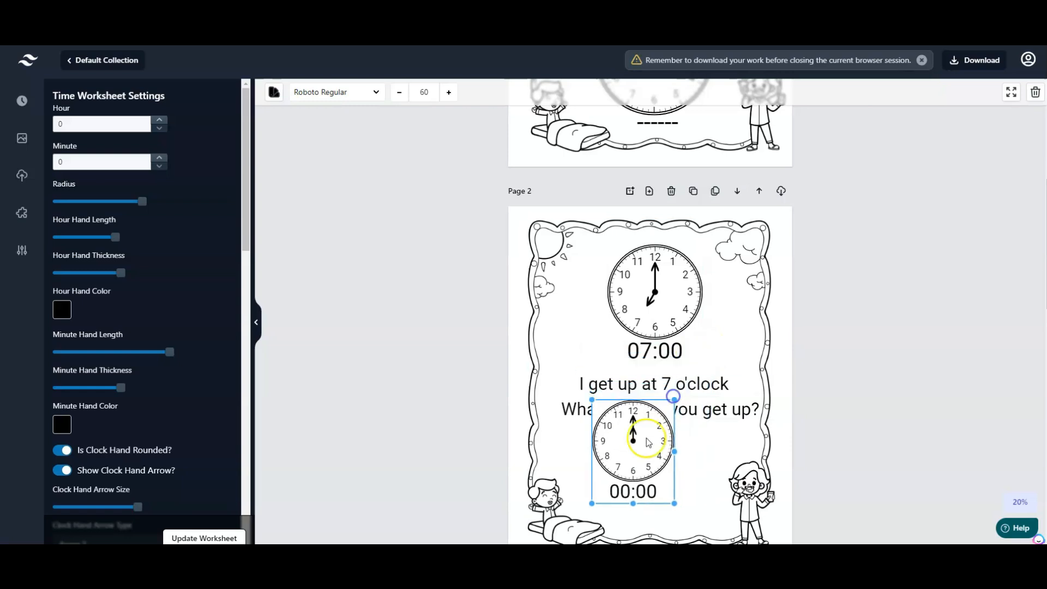
left_click_drag(617, 468, 644, 493)
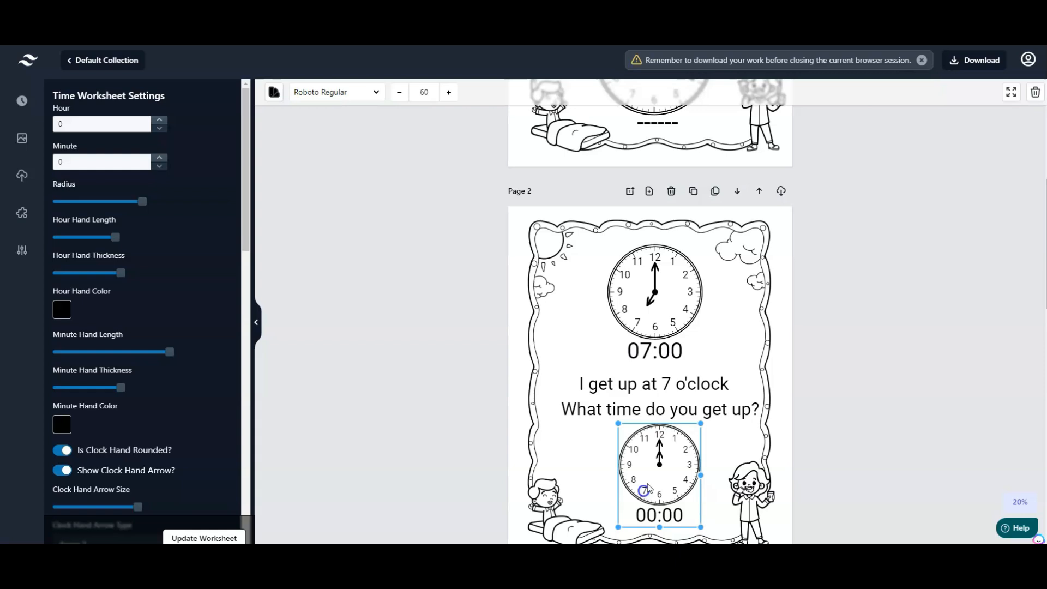
Step: Change the second clock's hour and minute hand colors to white and update the worksheet
left_click(61, 309)
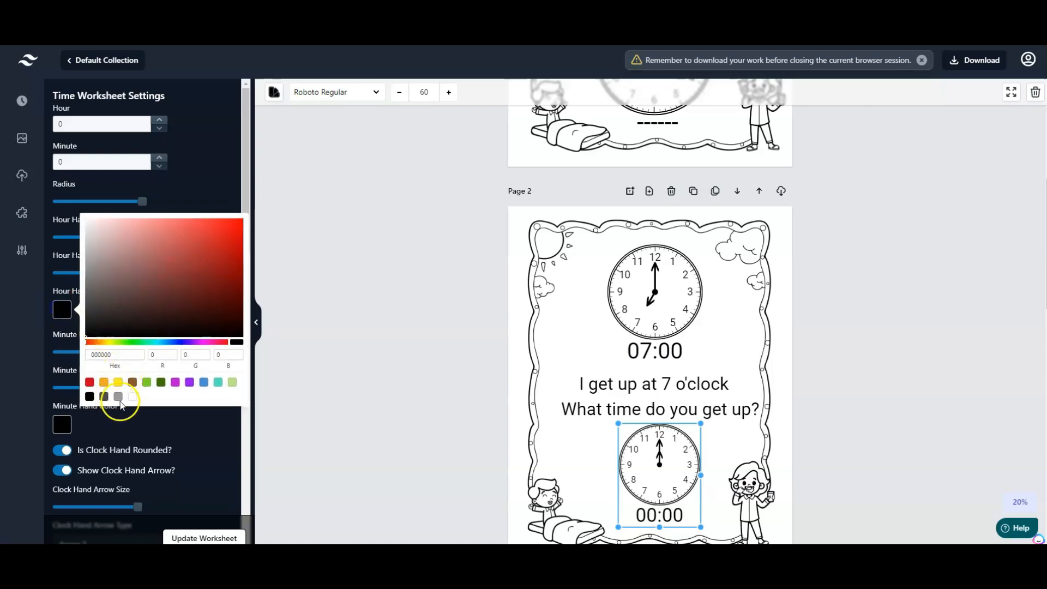
left_click(132, 396)
left_click(62, 430)
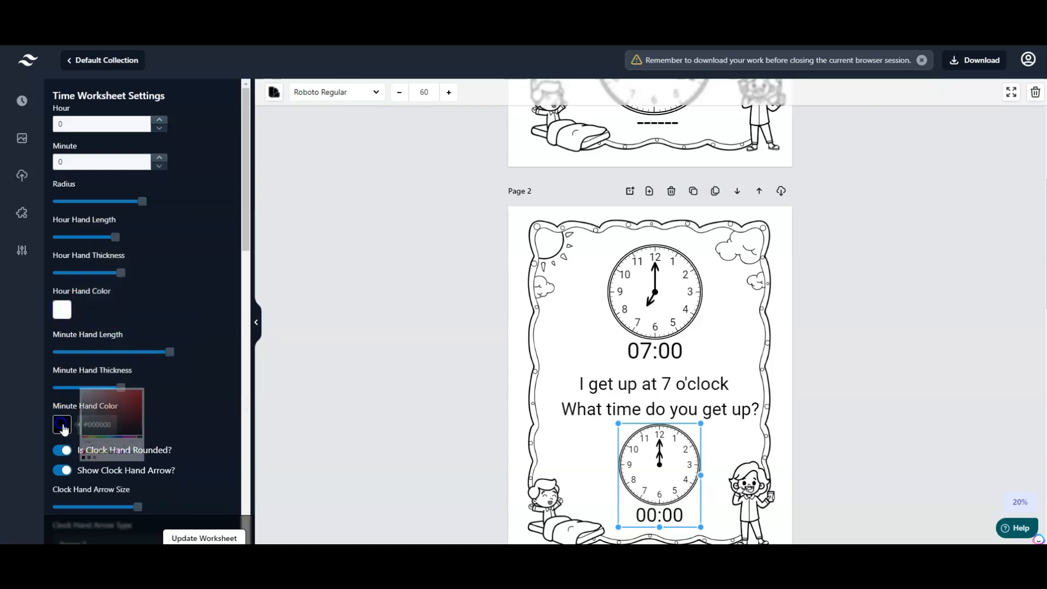
left_click(61, 425)
left_click(132, 512)
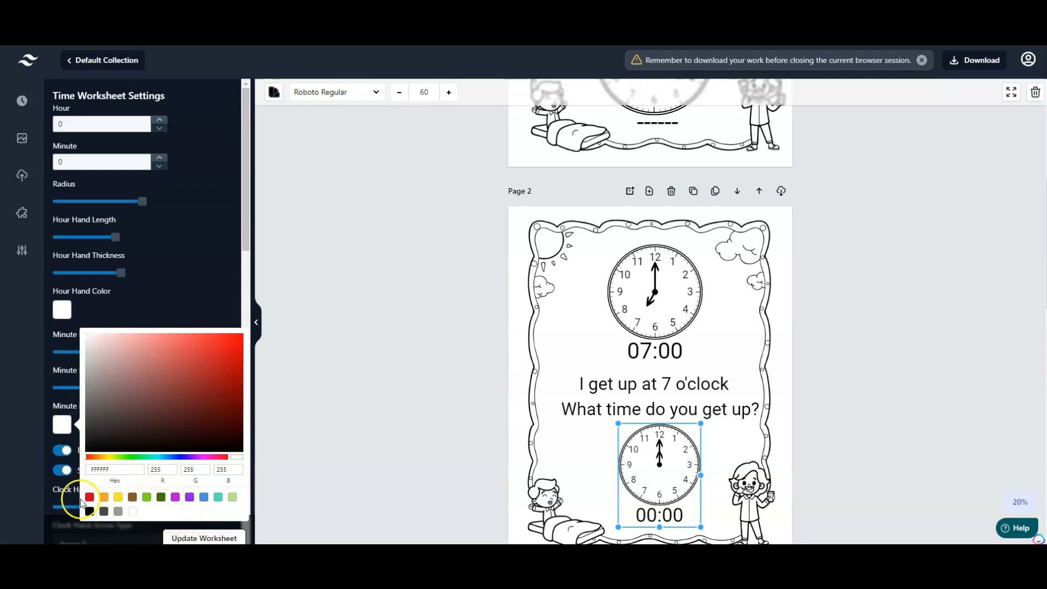
left_click(192, 539)
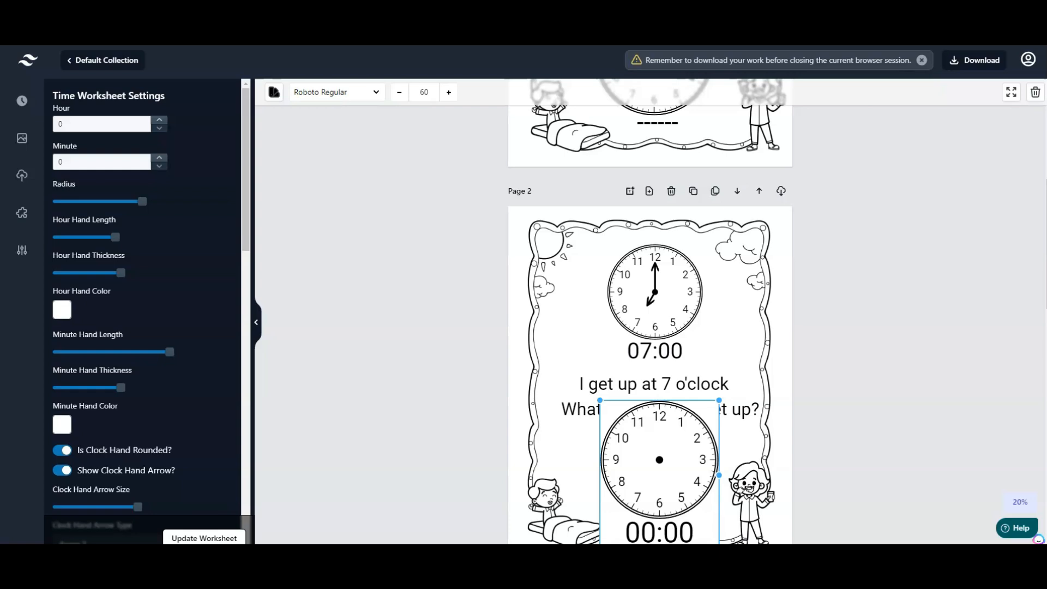
Step: Crop the digital time off the second clock and shrink it to fit centered below the question
left_click_drag(674, 464, 679, 439)
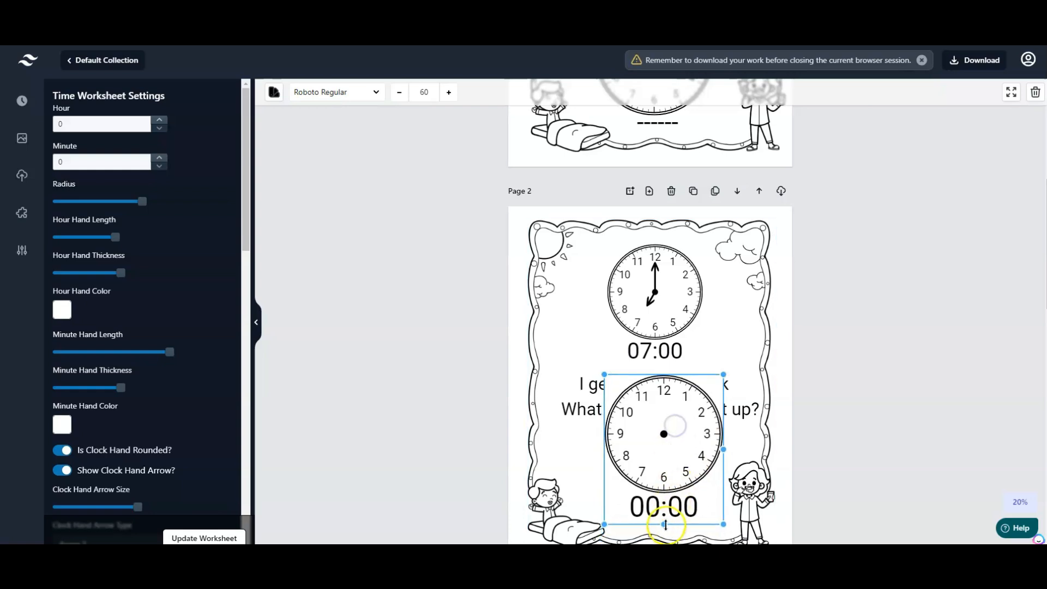
left_click_drag(664, 524, 665, 493)
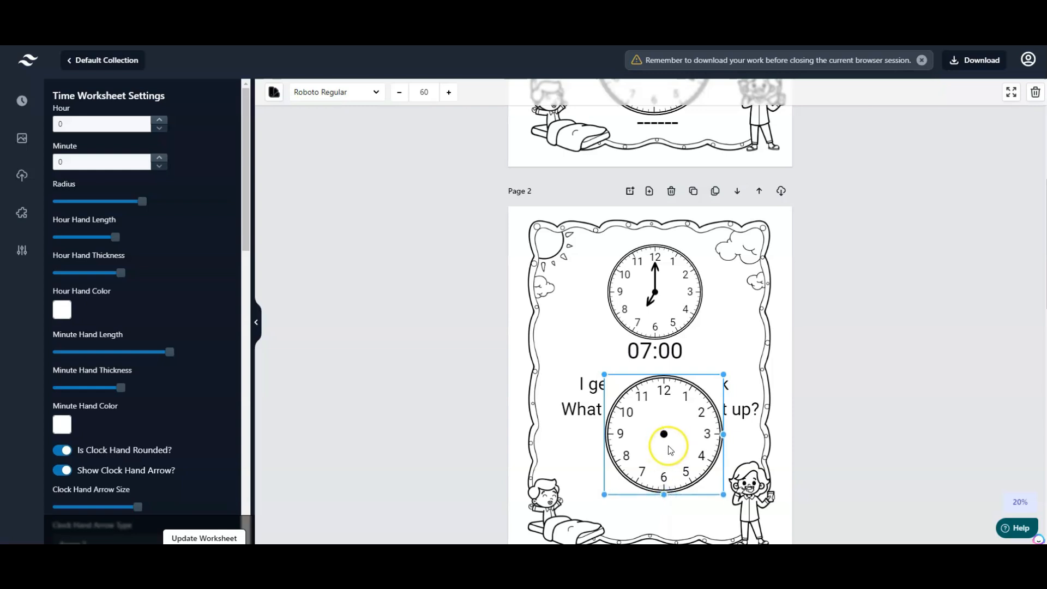
left_click_drag(670, 448, 672, 475)
left_click_drag(727, 399, 699, 422)
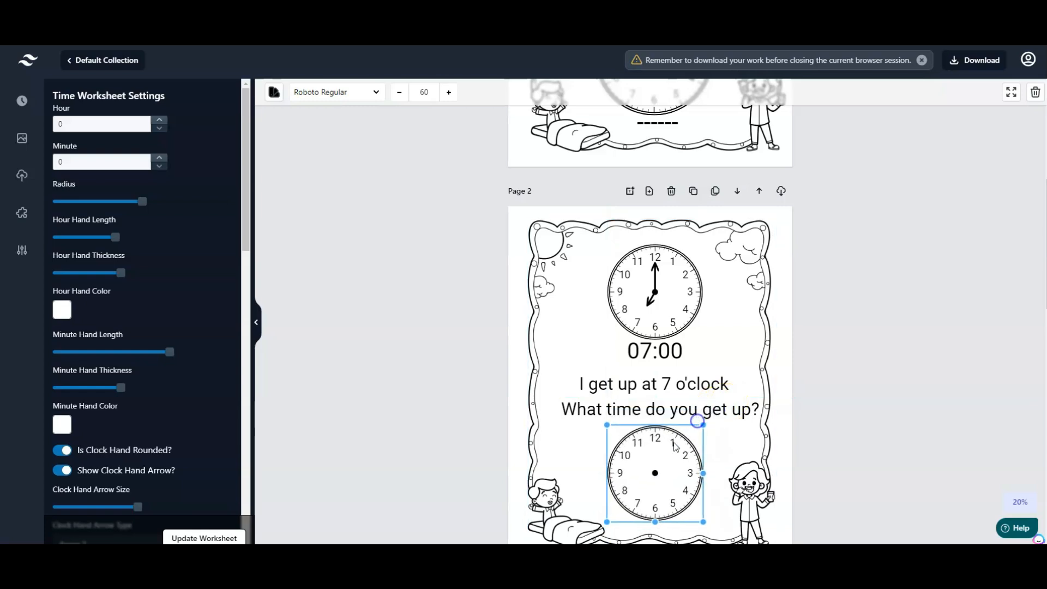
left_click_drag(677, 458, 656, 454)
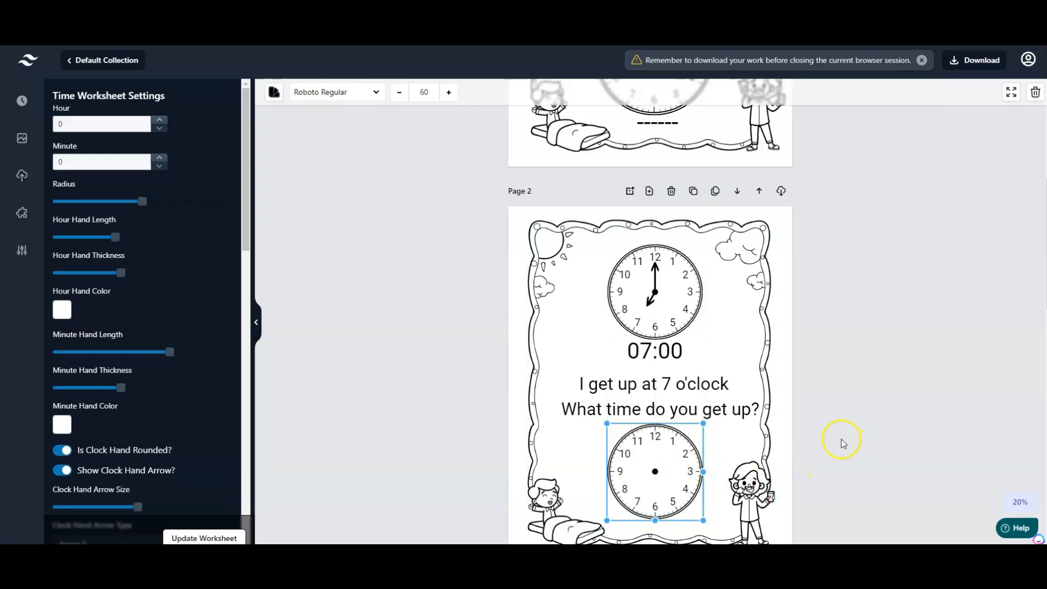
Step: Shrink the 7:00 clock at the top of page 2 and re-center it on the page
scroll(790, 458, "down", 1)
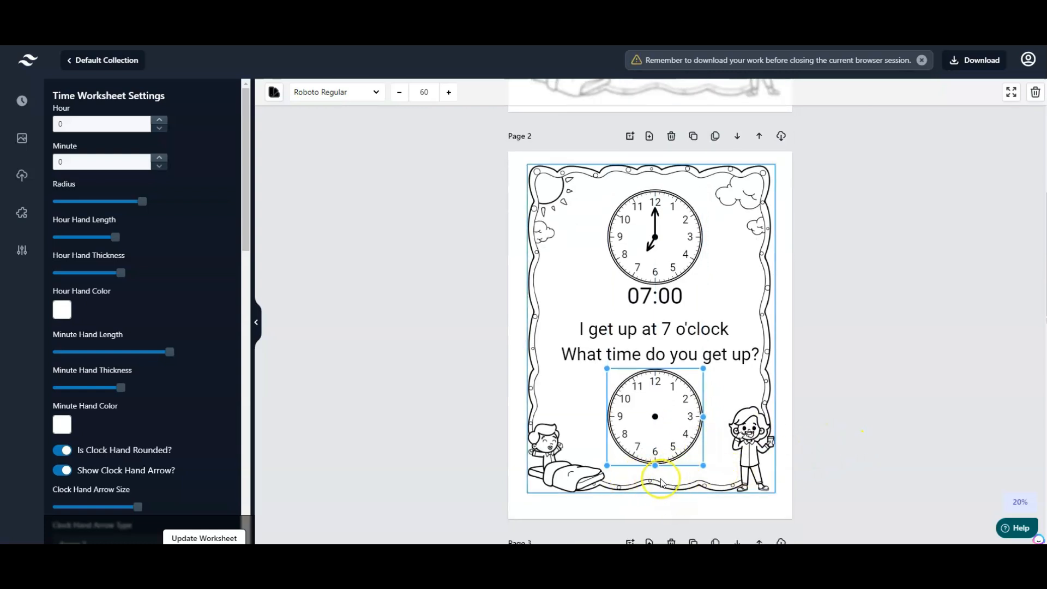
left_click(649, 243)
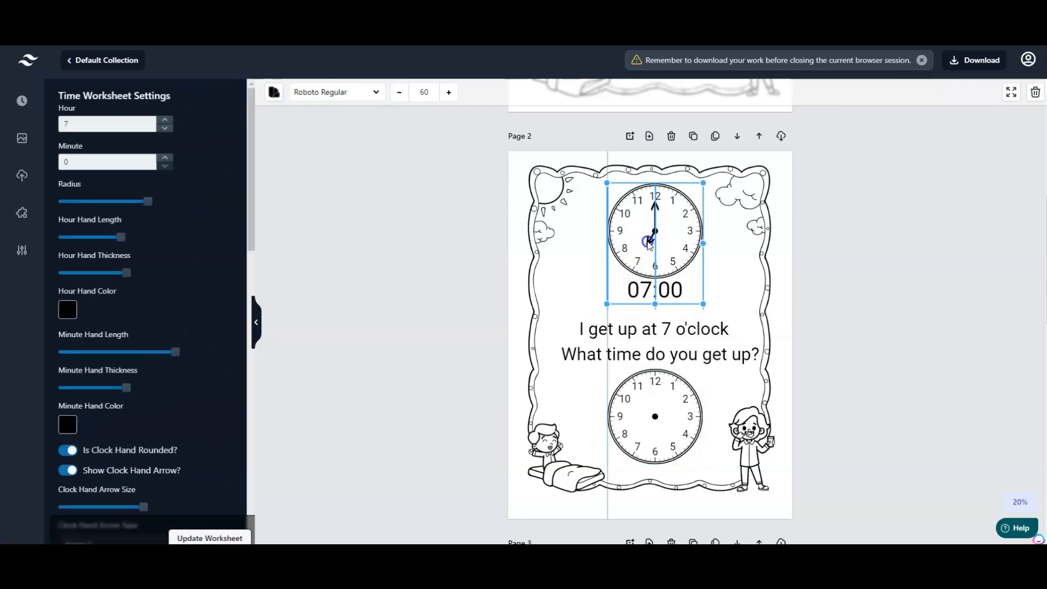
left_click_drag(606, 304, 625, 280)
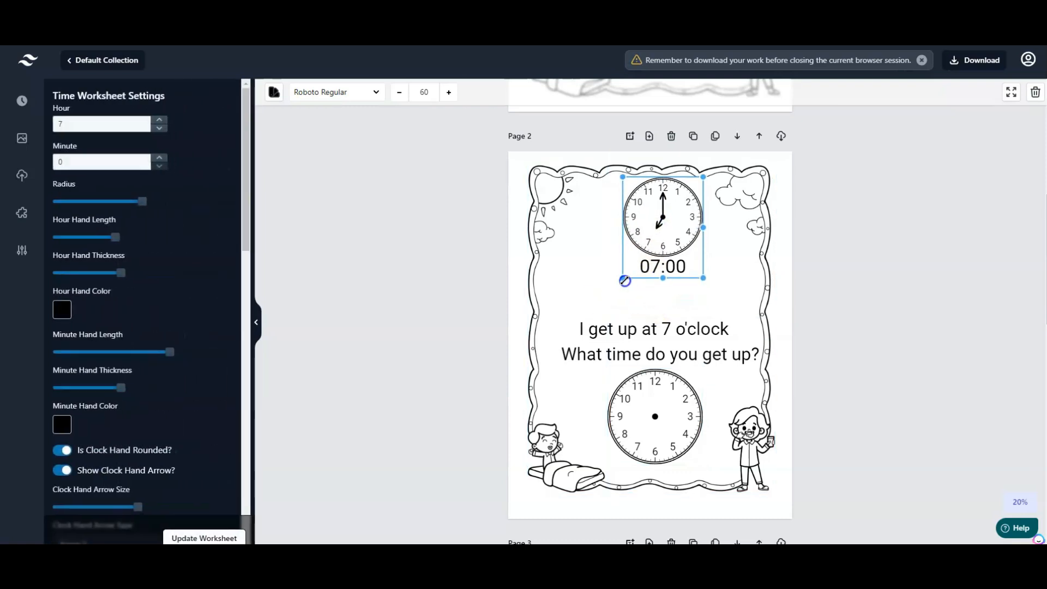
left_click_drag(683, 267, 672, 275)
Step: Move the two sentences up so they sit closely together just below the 7:00 clock
left_click_drag(661, 327, 661, 308)
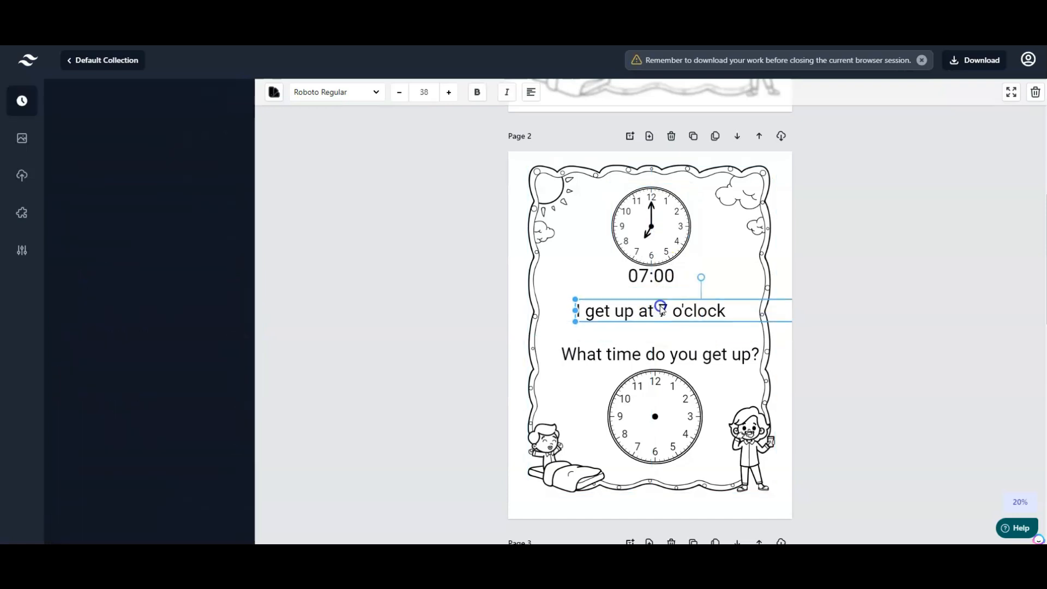
left_click(668, 360)
left_click_drag(668, 360, 667, 339)
Step: Shrink the blank clock and place it centered just below the question
left_click(666, 412)
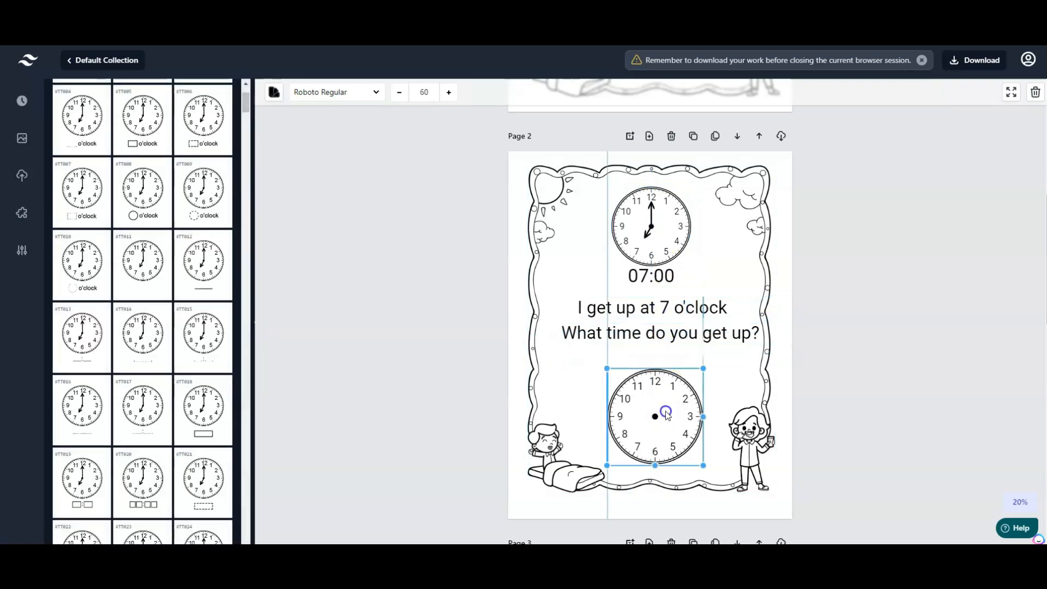
left_click_drag(701, 370, 683, 387)
left_click_drag(650, 420, 663, 390)
left_click(641, 457)
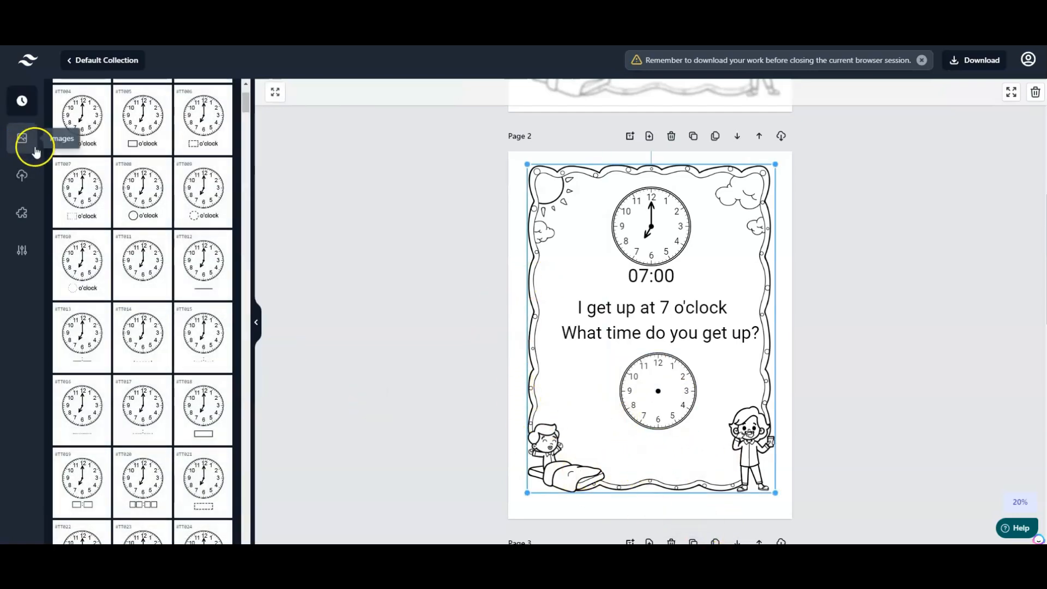
Step: Add a text box below the blank clock and replace its placeholder text with a line of dashes
left_click(629, 136)
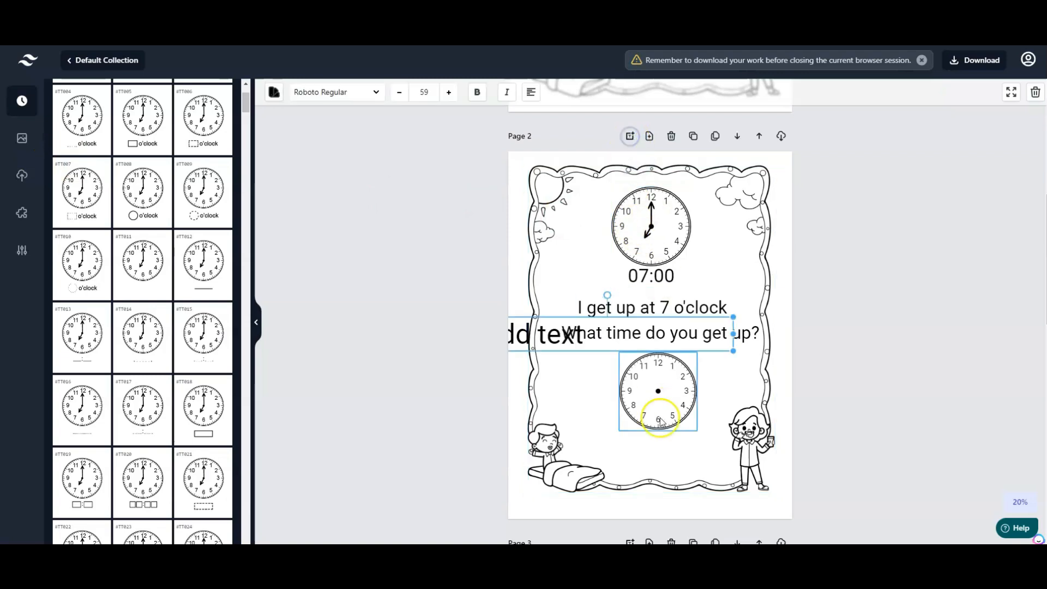
left_click_drag(592, 341, 609, 450)
left_click(708, 453)
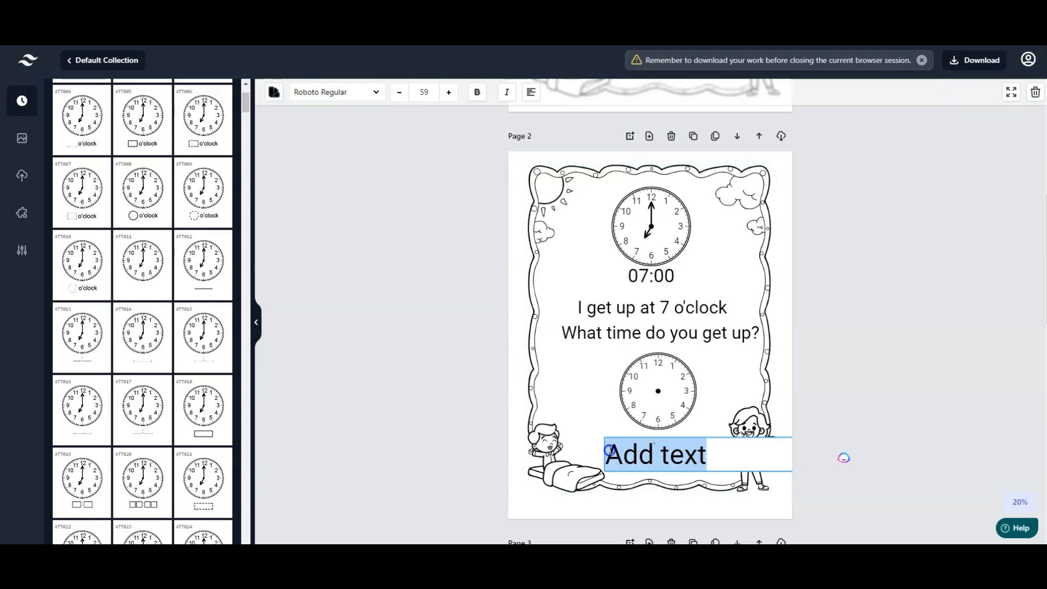
key("BackSpace")
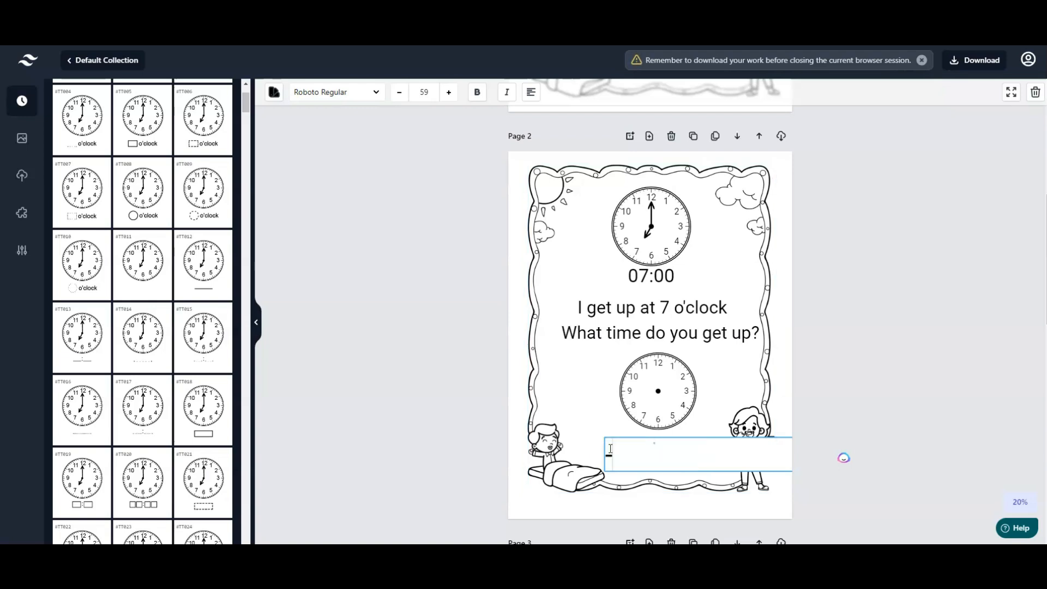
Step: Reduce the dashed line's font size to 38 to match the sentences
left_click(401, 92)
left_click(401, 93)
left_click(402, 93)
left_click(401, 92)
left_click(401, 92)
left_click(401, 92)
left_click(401, 92)
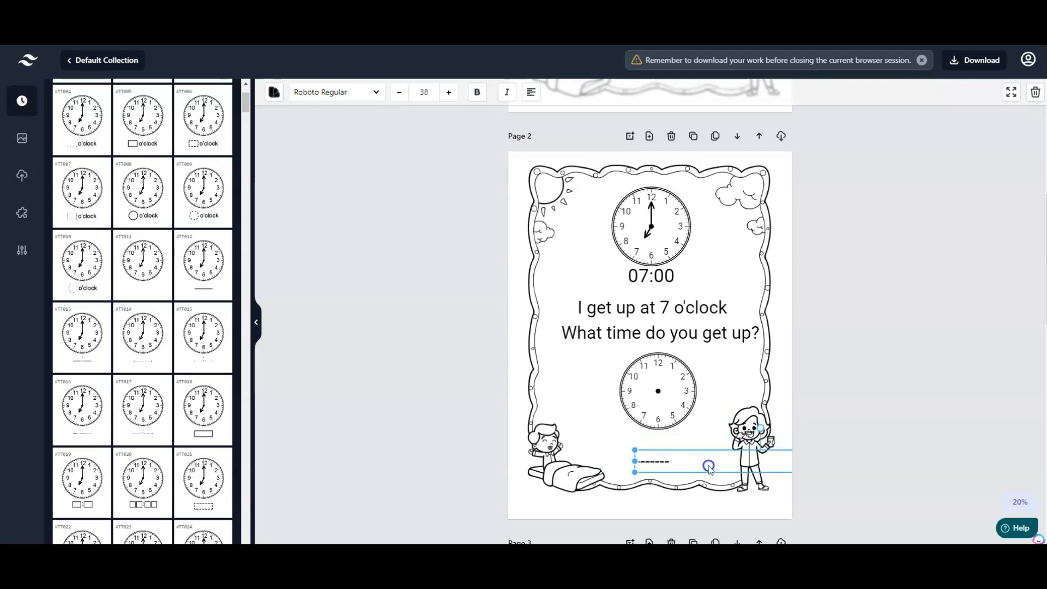
Step: Lengthen the dashed answer line and center it below the blank clock
left_click_drag(708, 466, 716, 461)
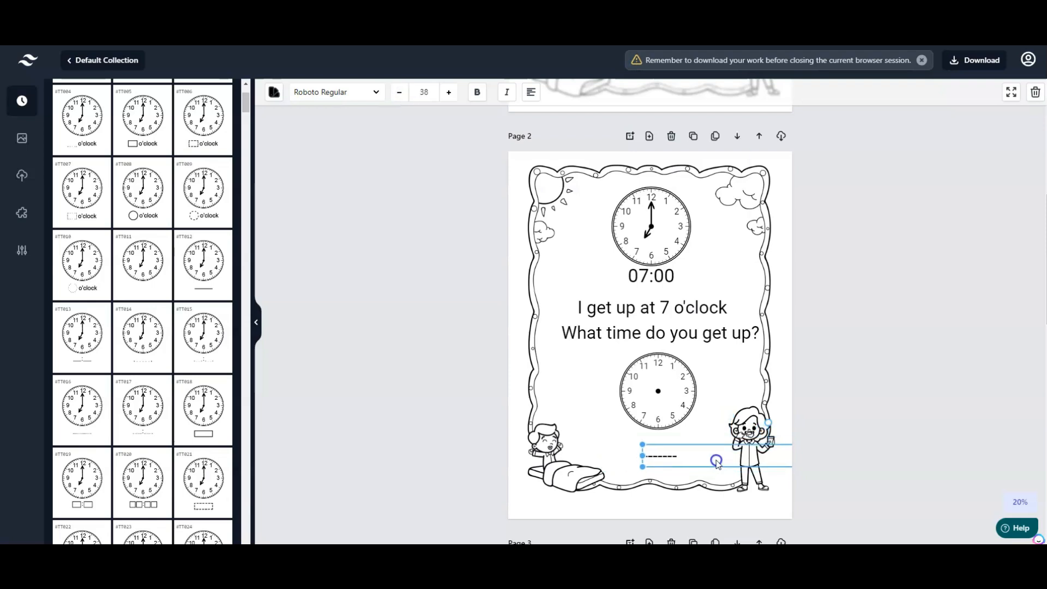
double_click(689, 457)
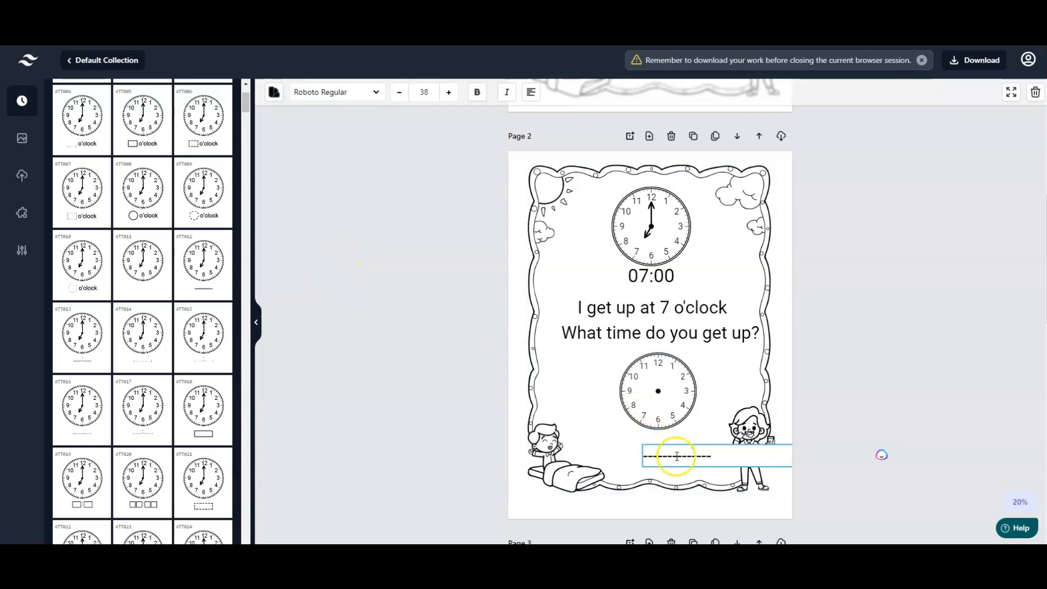
left_click(707, 463)
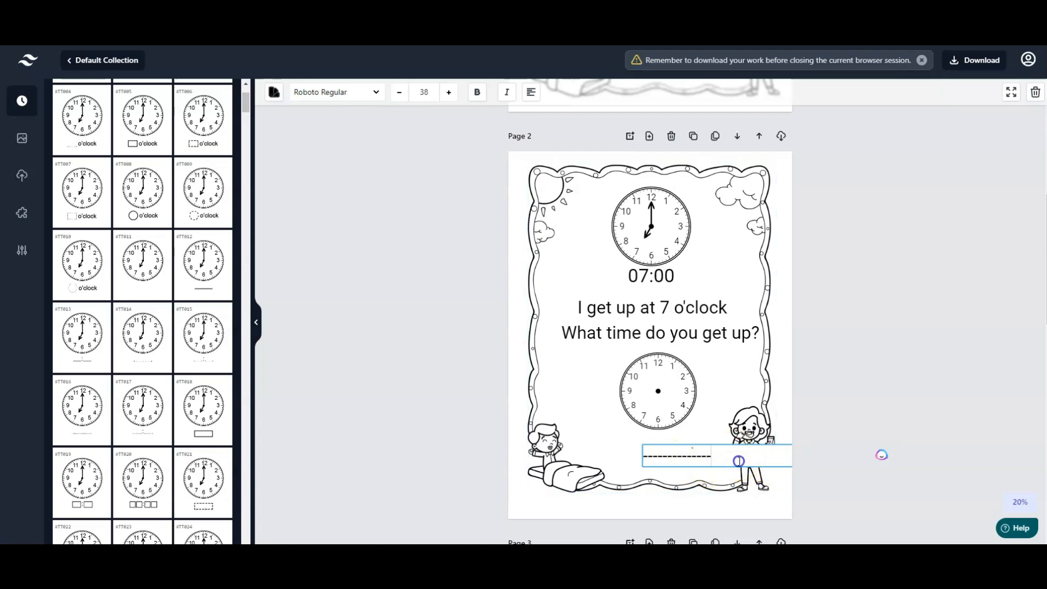
left_click(840, 213)
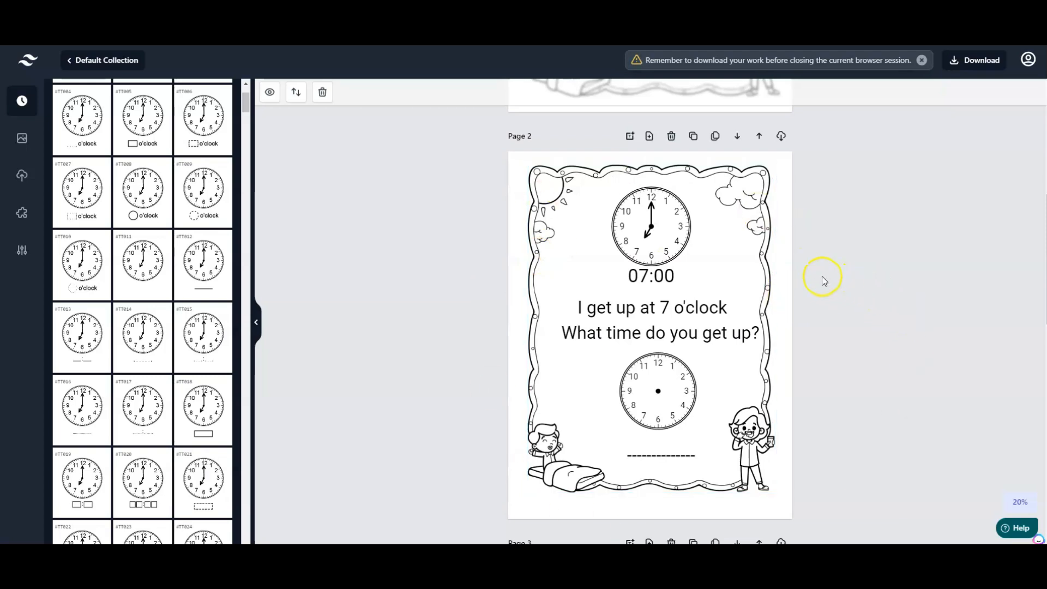
Step: Browse the full Kids category of the image library for daily-routine illustrations
left_click(24, 143)
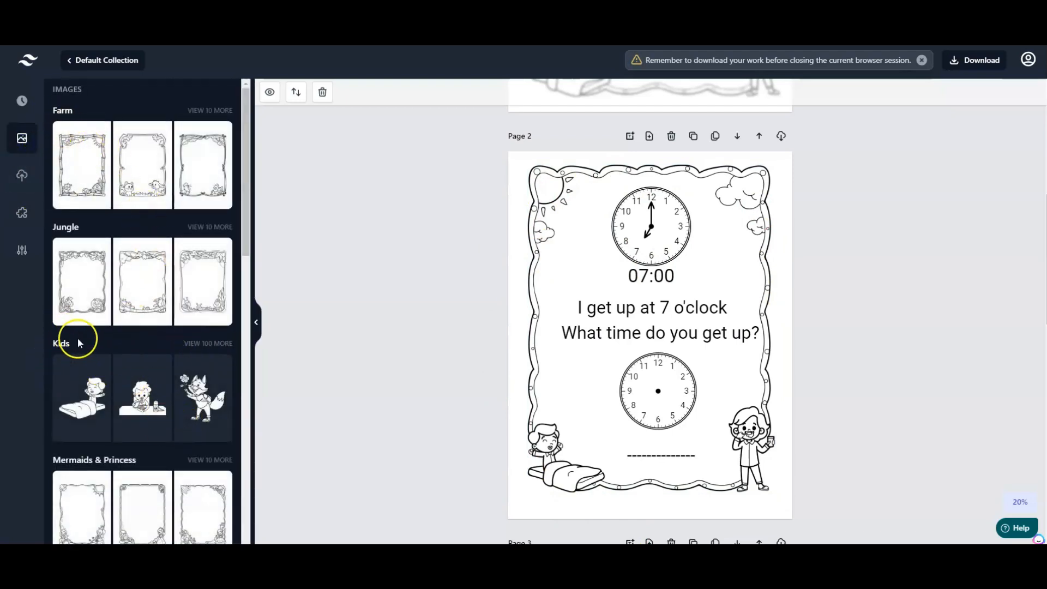
left_click(204, 344)
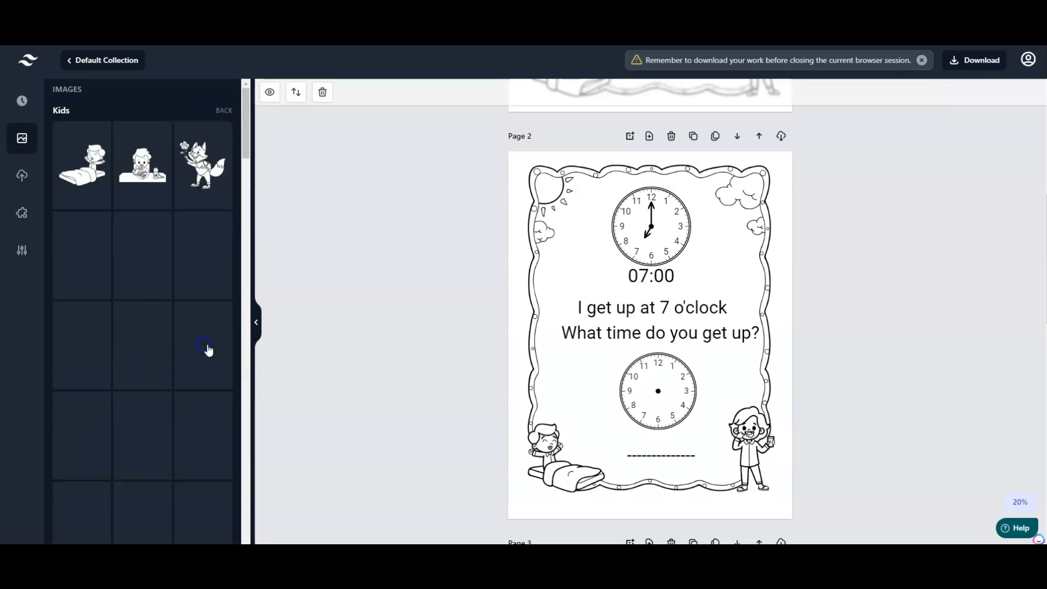
scroll(161, 304, "down", 3)
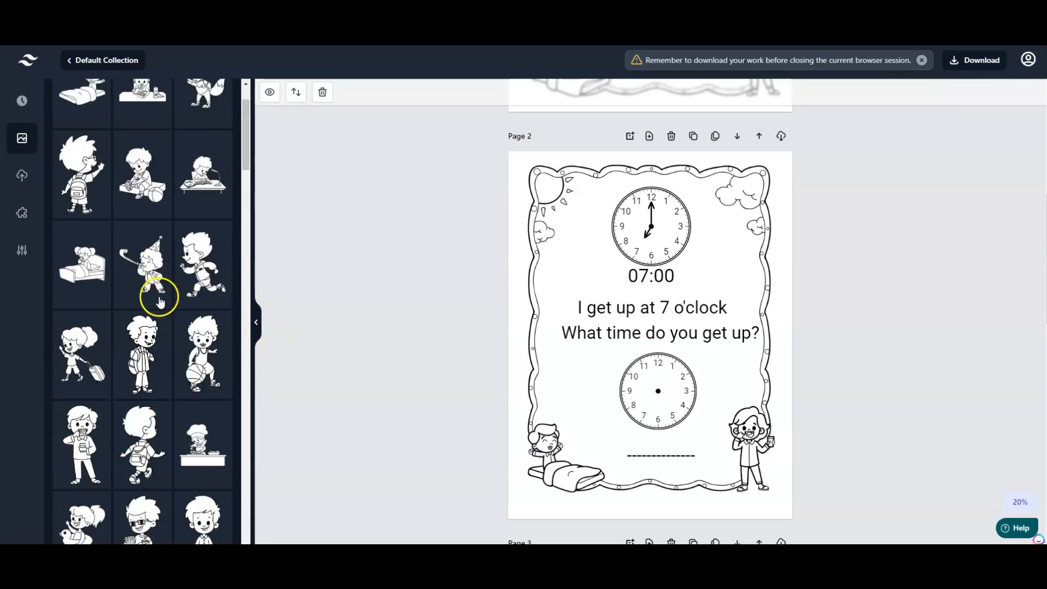
scroll(209, 242, "down", 10)
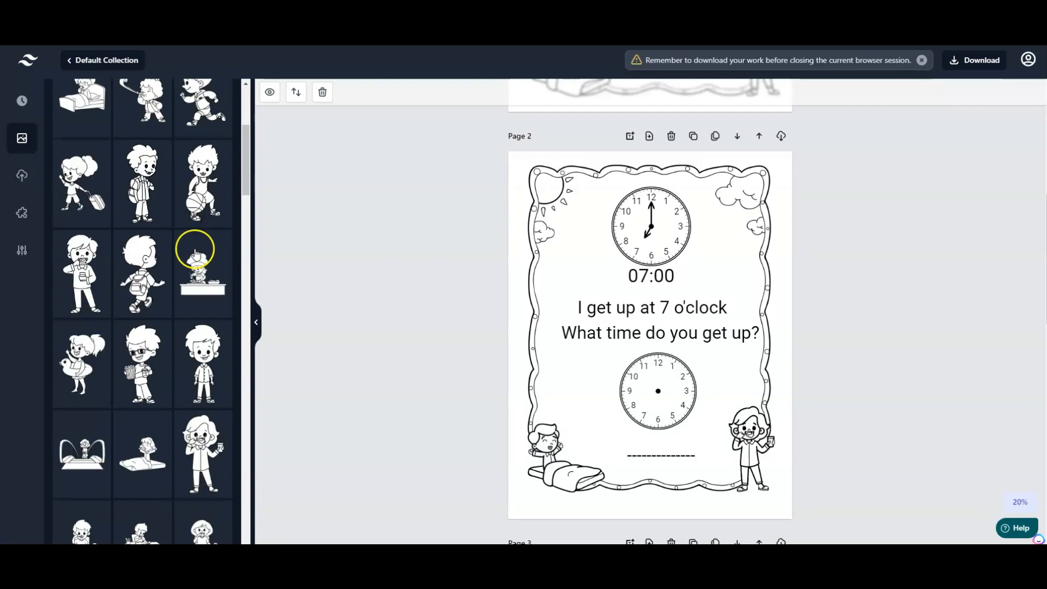
scroll(131, 283, "down", 2)
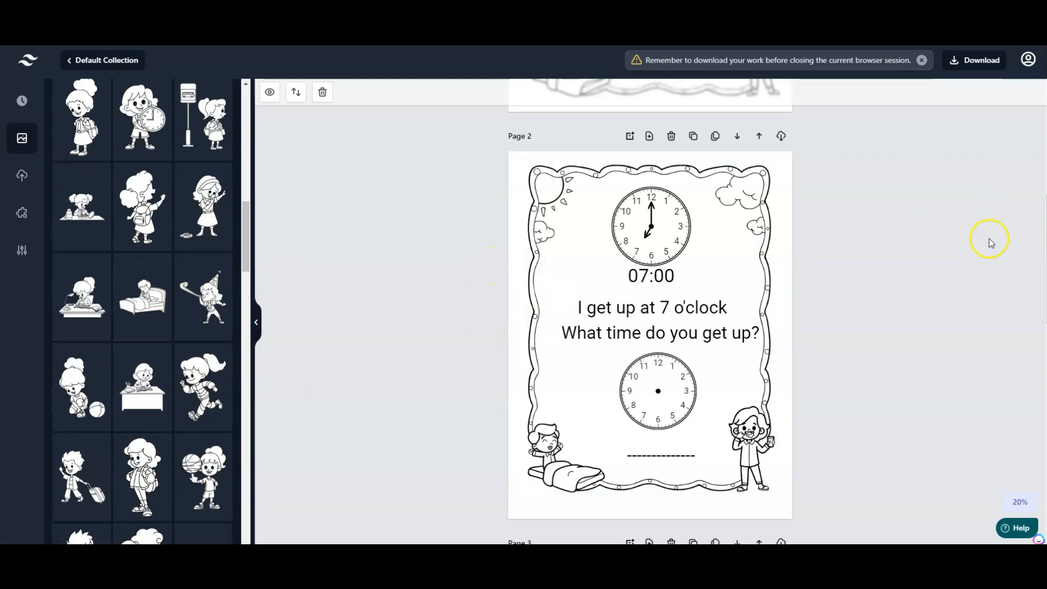
Step: Show the available download formats and look further through the Kids illustrations
left_click(982, 63)
left_click(967, 124)
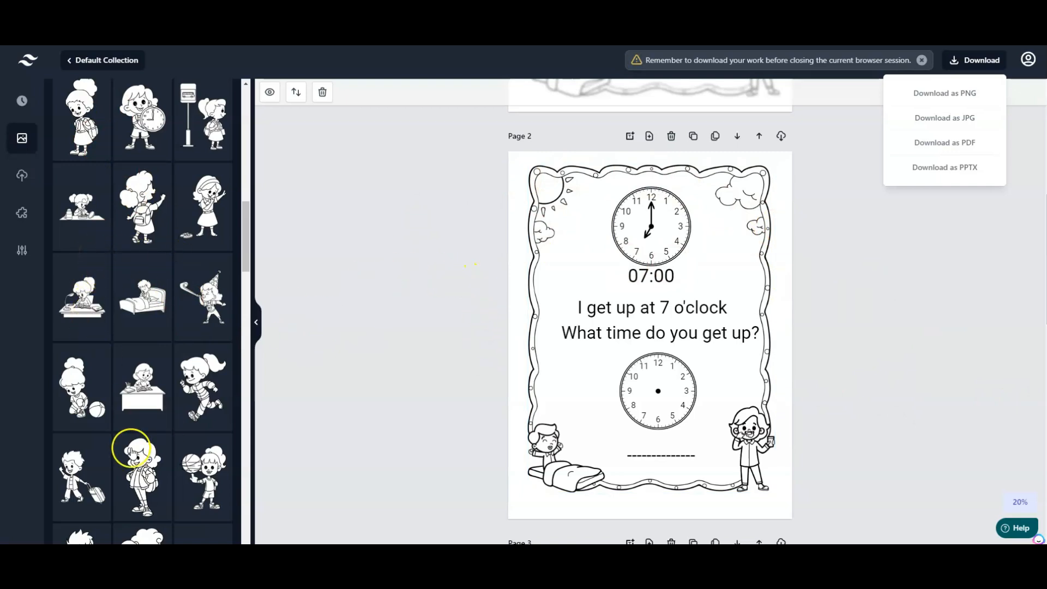
scroll(175, 421, "down", 2)
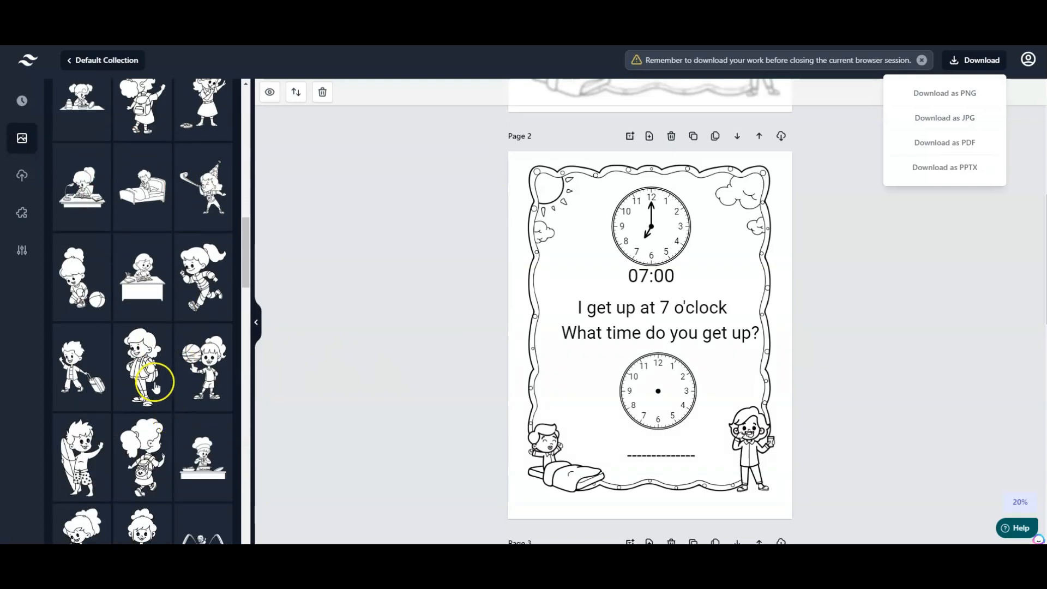
scroll(145, 374, "down", 3)
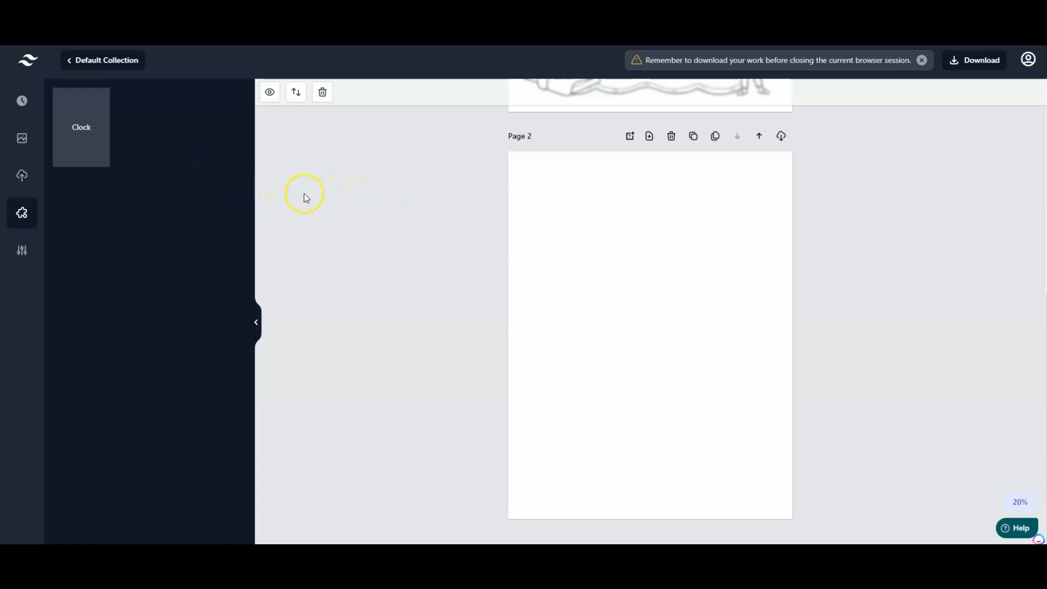
Step: Insert a clock on the blank page 2, enlarge it and center it on the upper part of the page
left_click(84, 121)
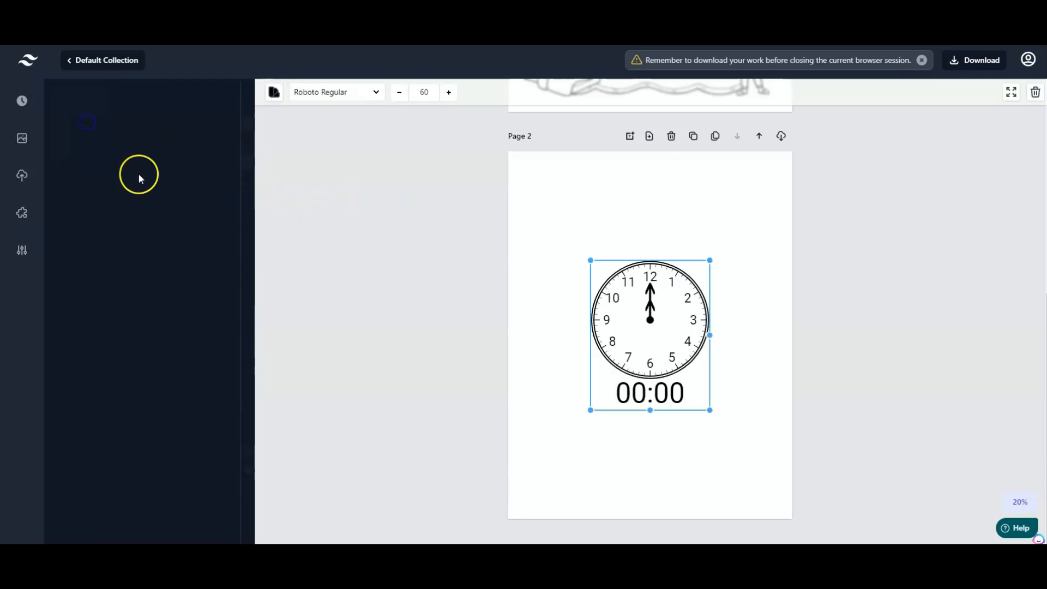
left_click(663, 307)
left_click_drag(662, 307, 661, 289)
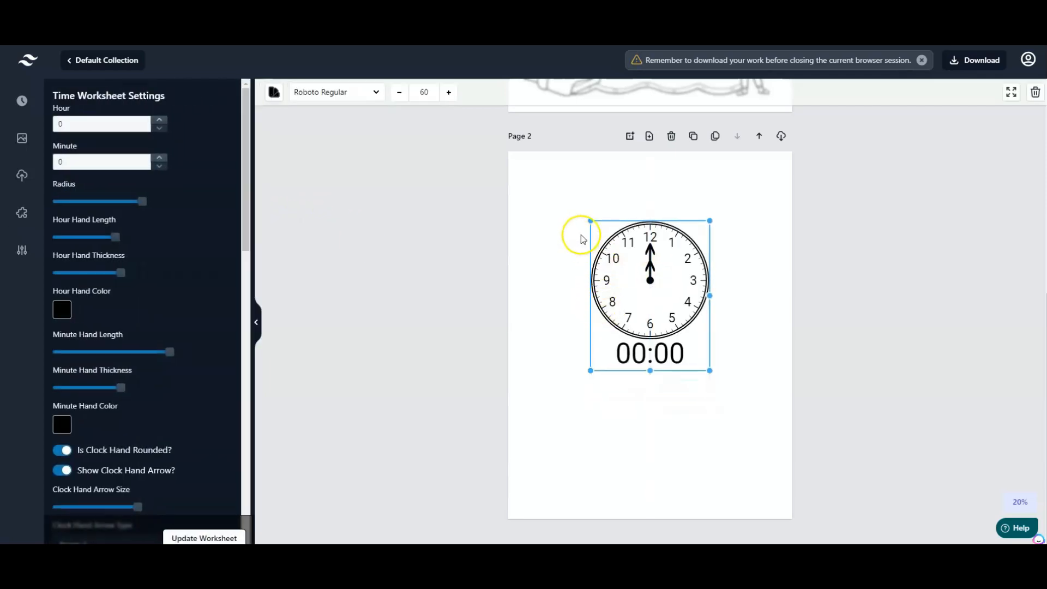
left_click_drag(588, 220, 576, 201)
left_click_drag(709, 369, 740, 406)
mouse_move(678, 334)
left_mouse_down()
mouse_move(652, 343)
mouse_move(682, 351)
mouse_move(670, 335)
left_mouse_up()
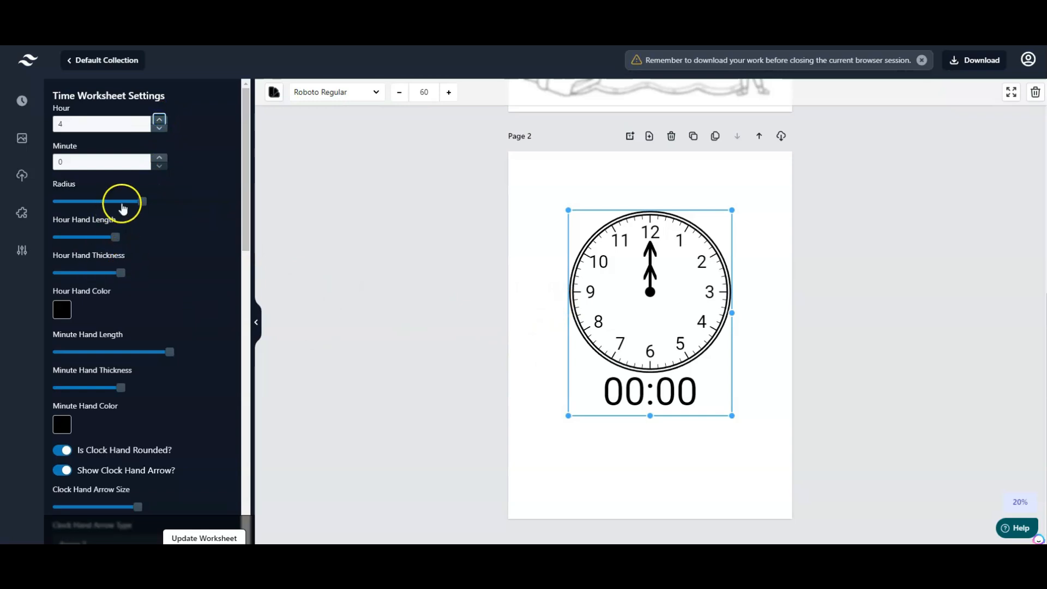
Step: Set the clock's time to 4:00, update the worksheet and enlarge the clock again
left_click(209, 534)
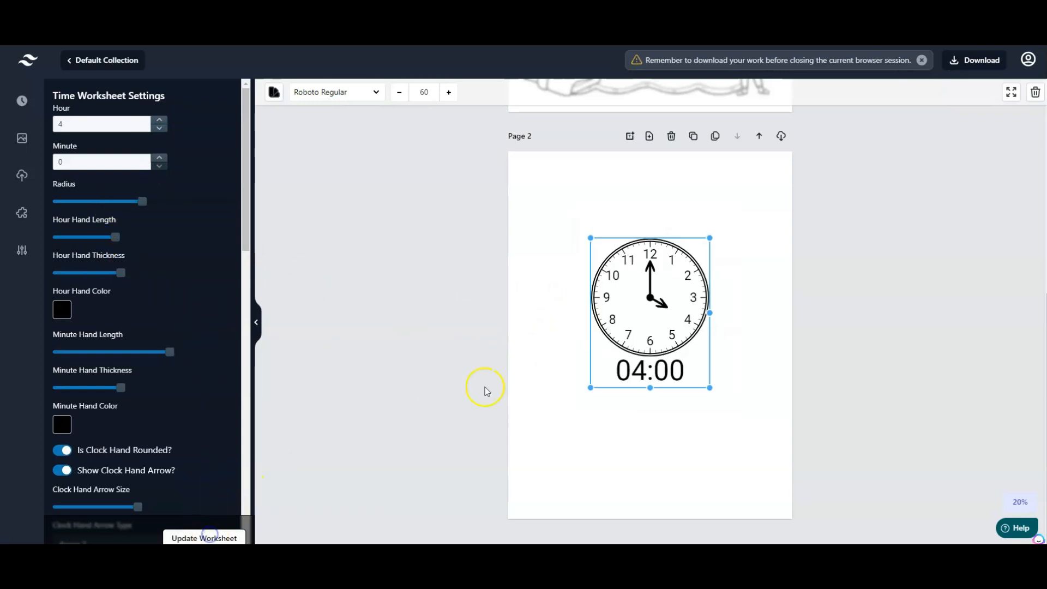
left_click_drag(588, 391, 554, 413)
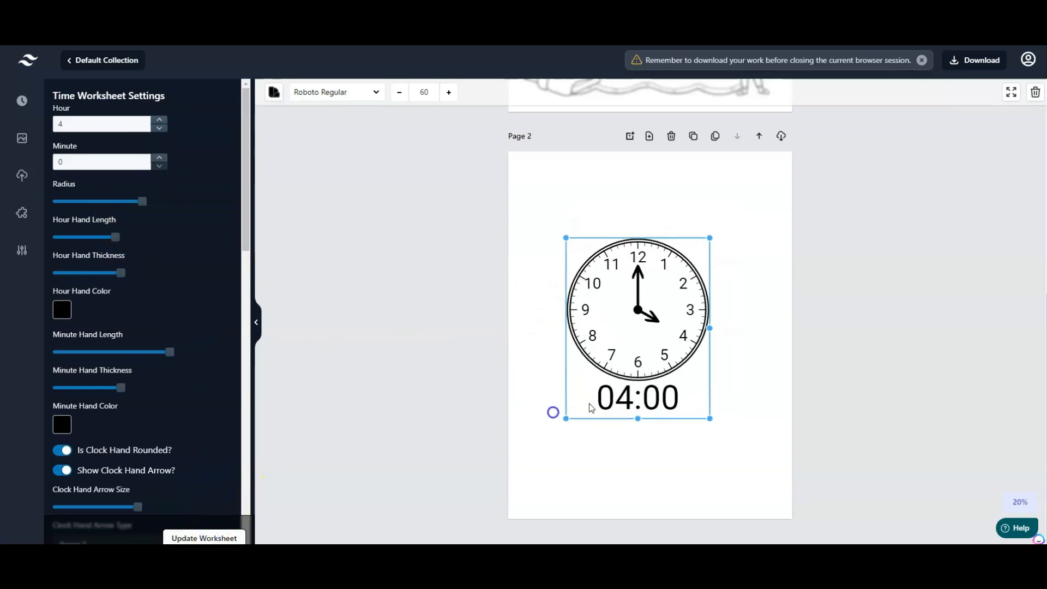
Step: Enlarge the page 2 clock, color its hour hand red and its minute hand blue, and update the worksheet
left_click_drag(709, 418, 727, 438)
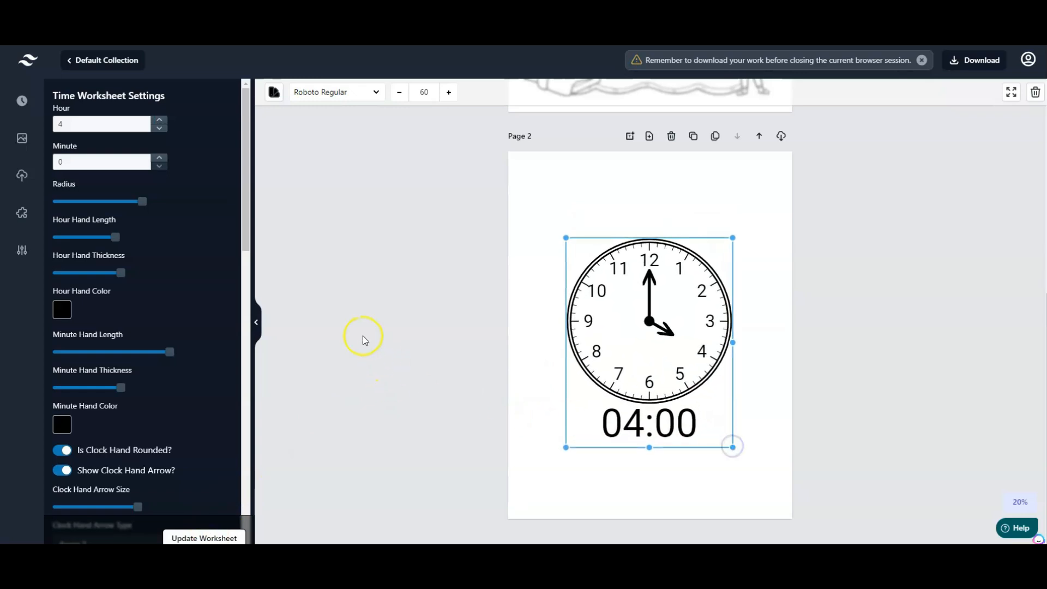
scroll(134, 284, "down", 2)
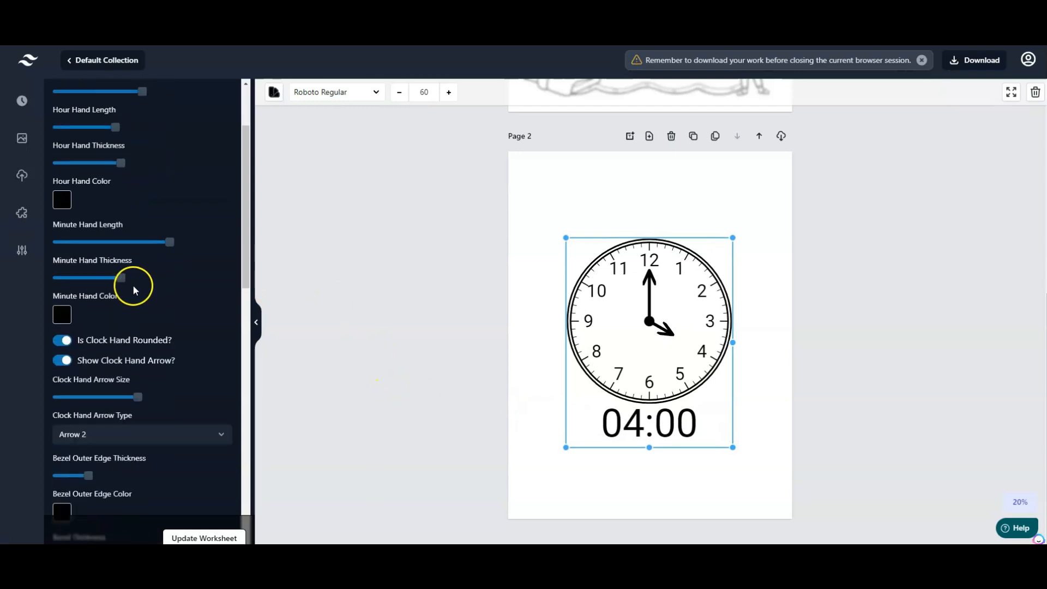
left_click(62, 199)
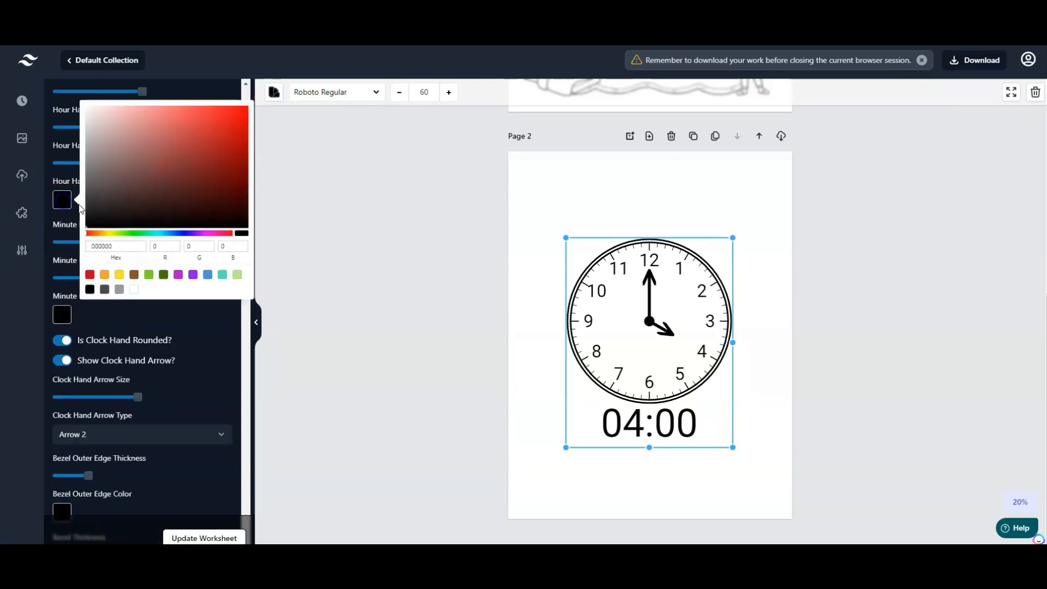
left_click(89, 272)
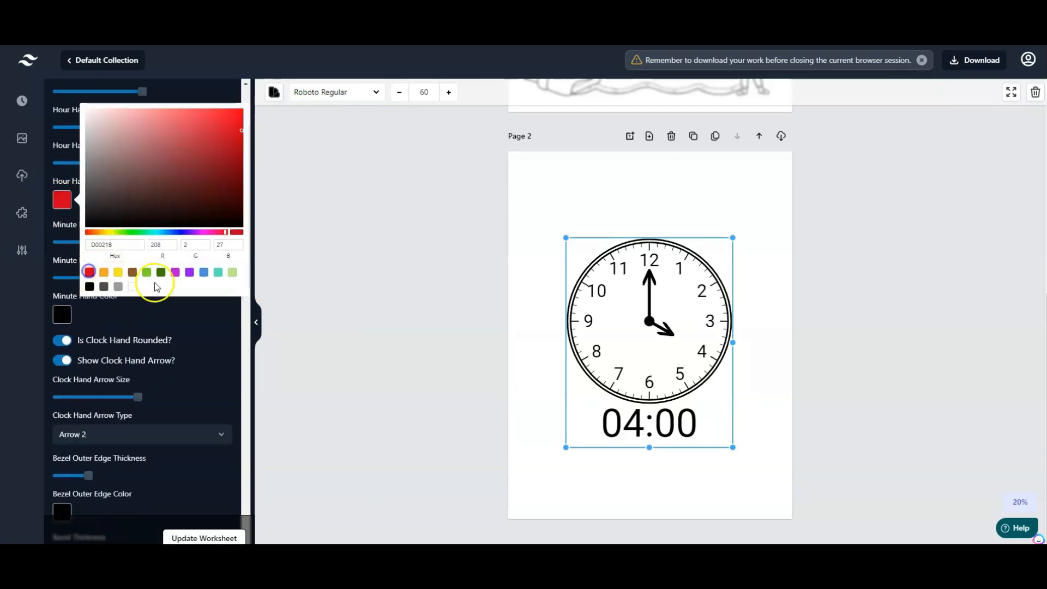
left_click(83, 321)
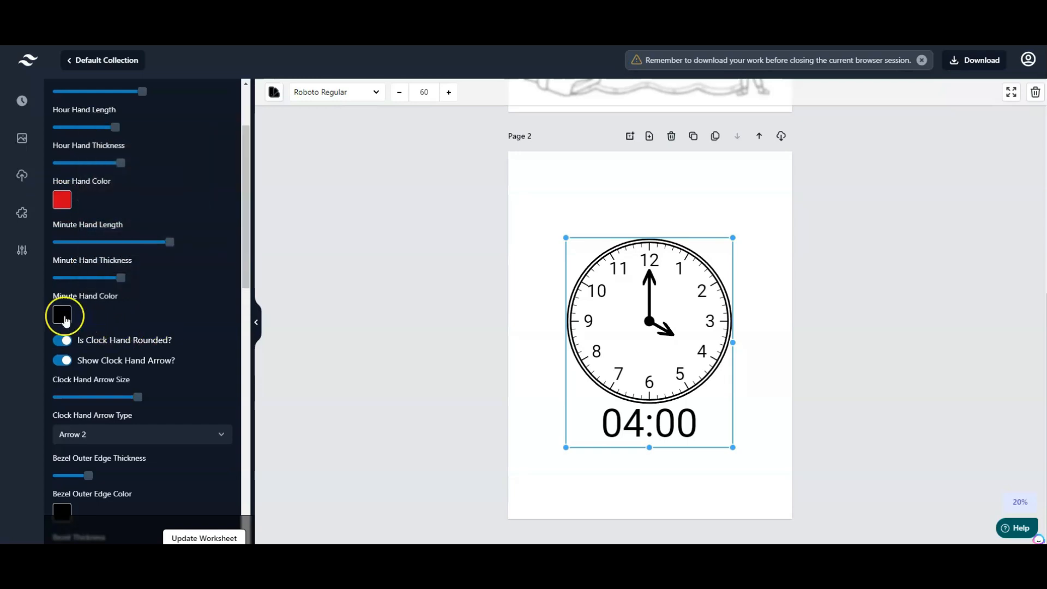
left_click(63, 319)
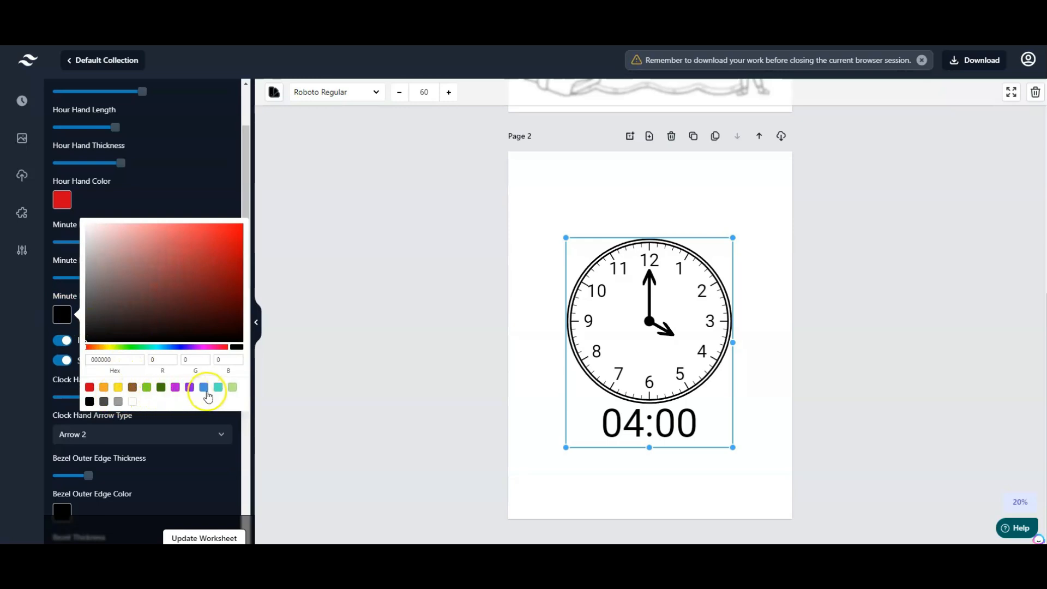
left_click(204, 388)
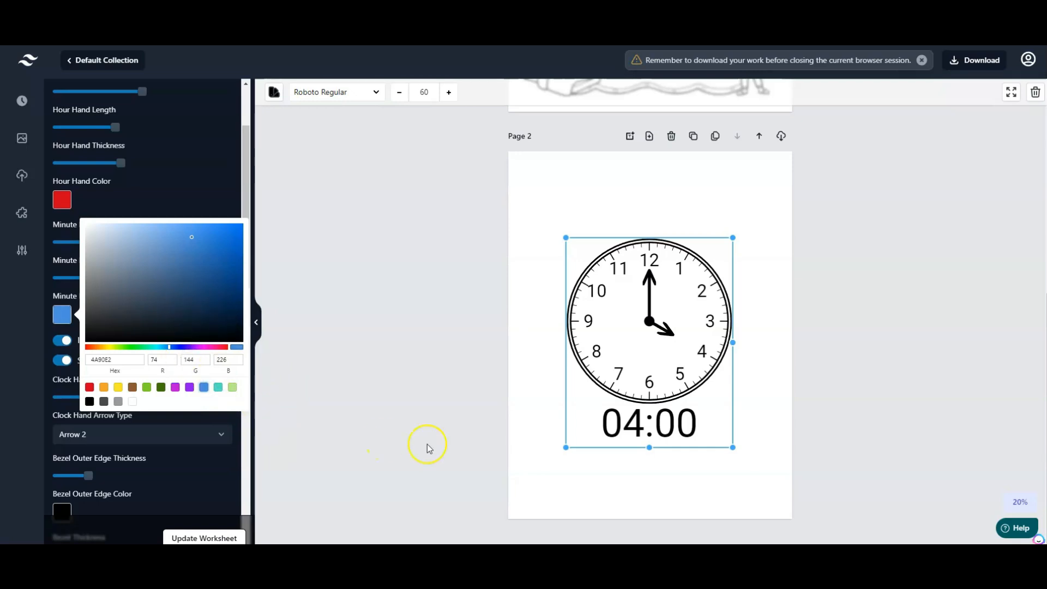
left_click(229, 539)
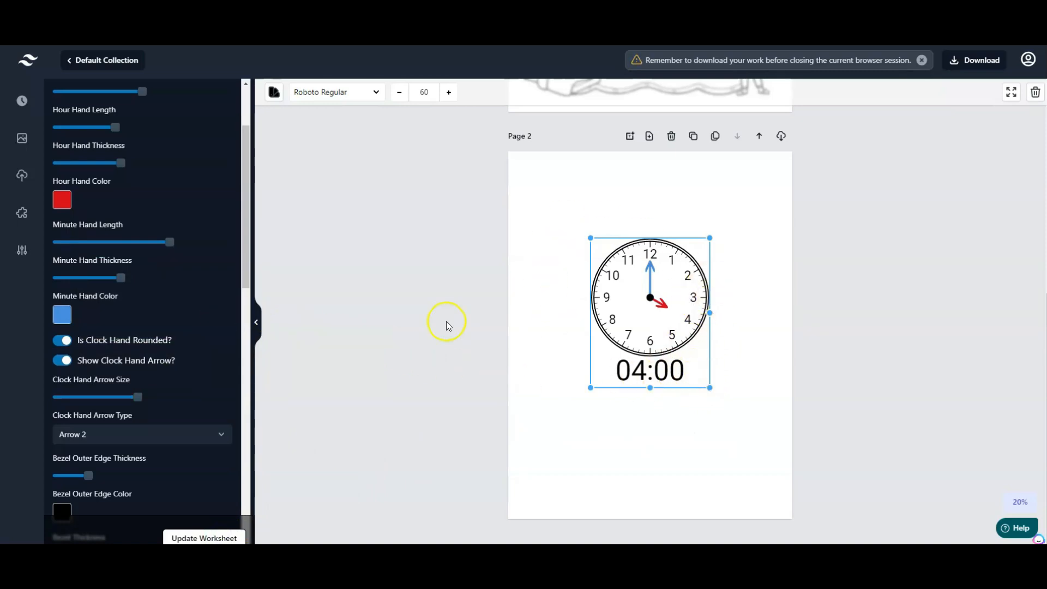
Step: Change the clock hand arrow type to Arrow 3
scroll(149, 321, "down", 2)
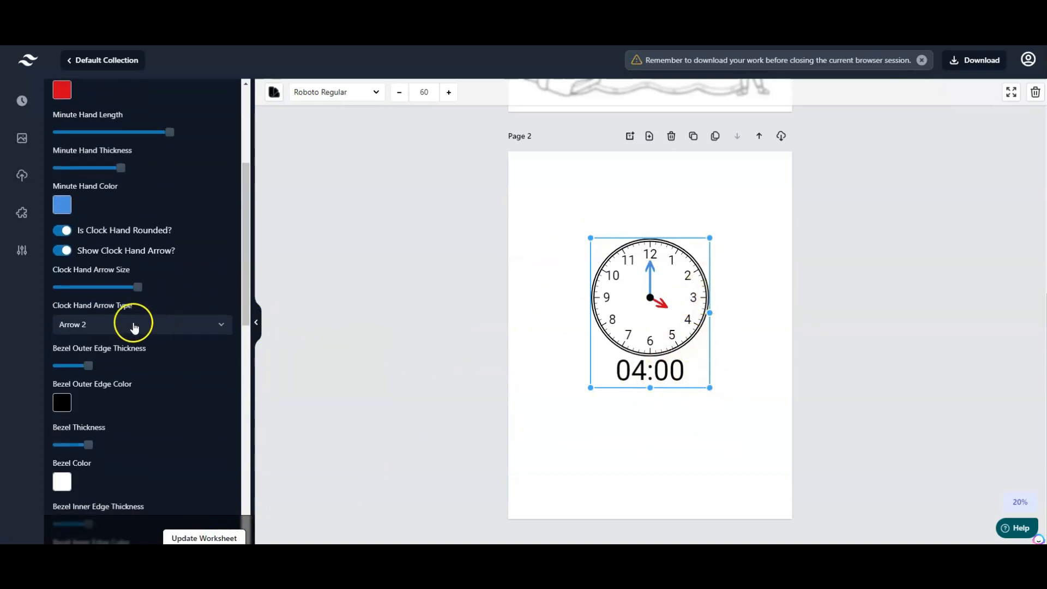
scroll(155, 355, "down", 1)
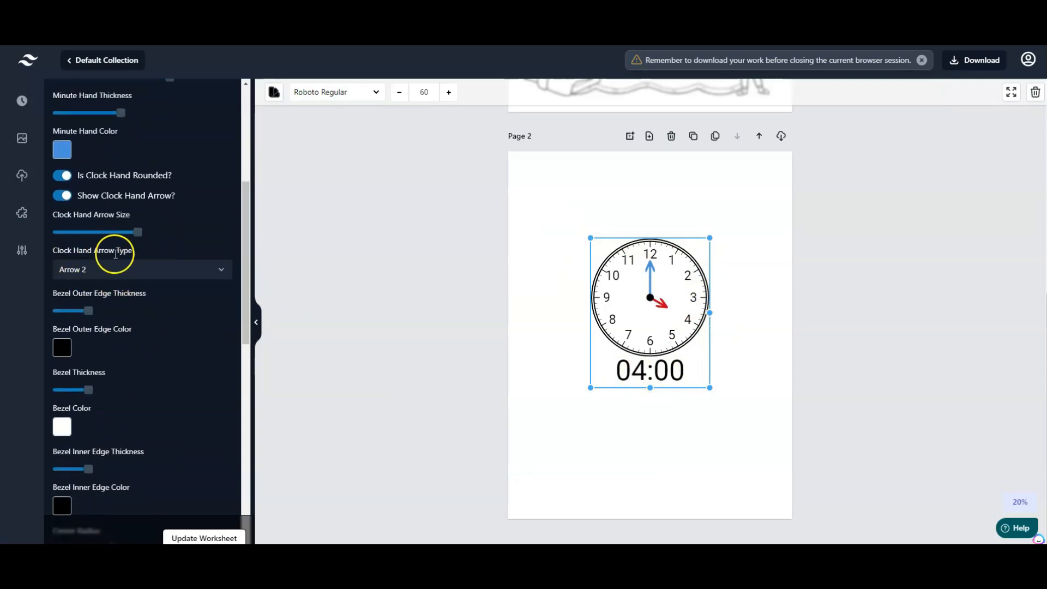
left_click(221, 271)
left_click(106, 332)
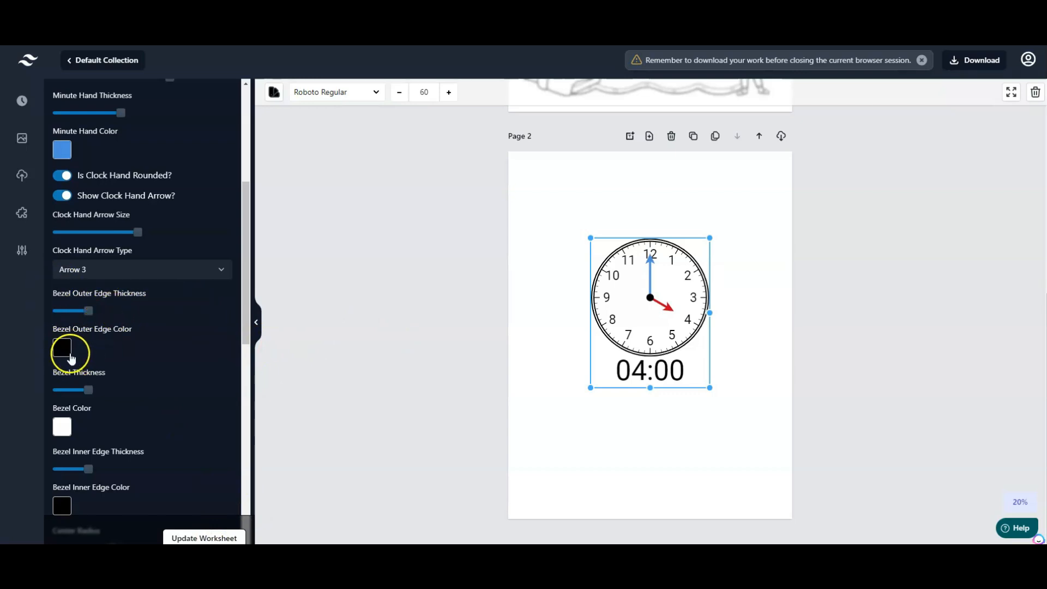
Step: Color the bezel's outer edge red and increase the bezel inner edge thickness
left_click(63, 349)
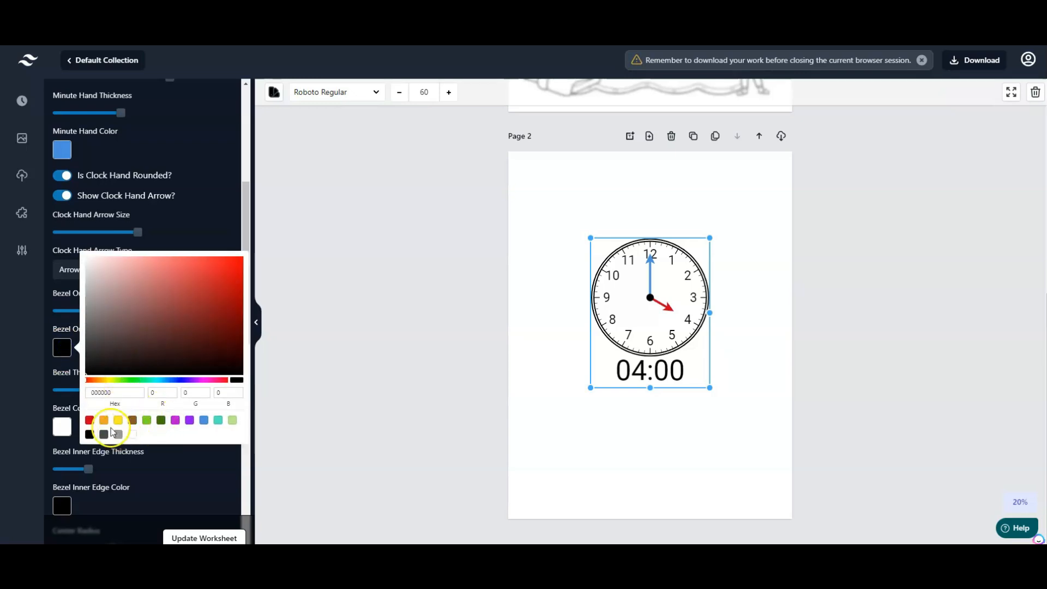
left_click(90, 420)
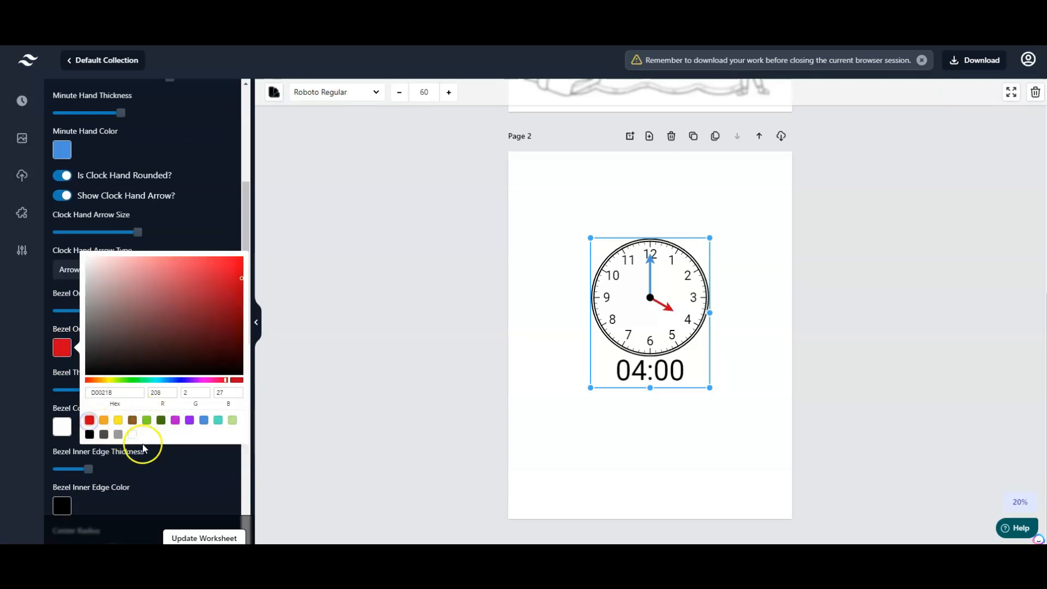
left_click(171, 469)
Step: Color the bezel turquoise and increase the bezel outer edge thickness
scroll(138, 415, "down", 1)
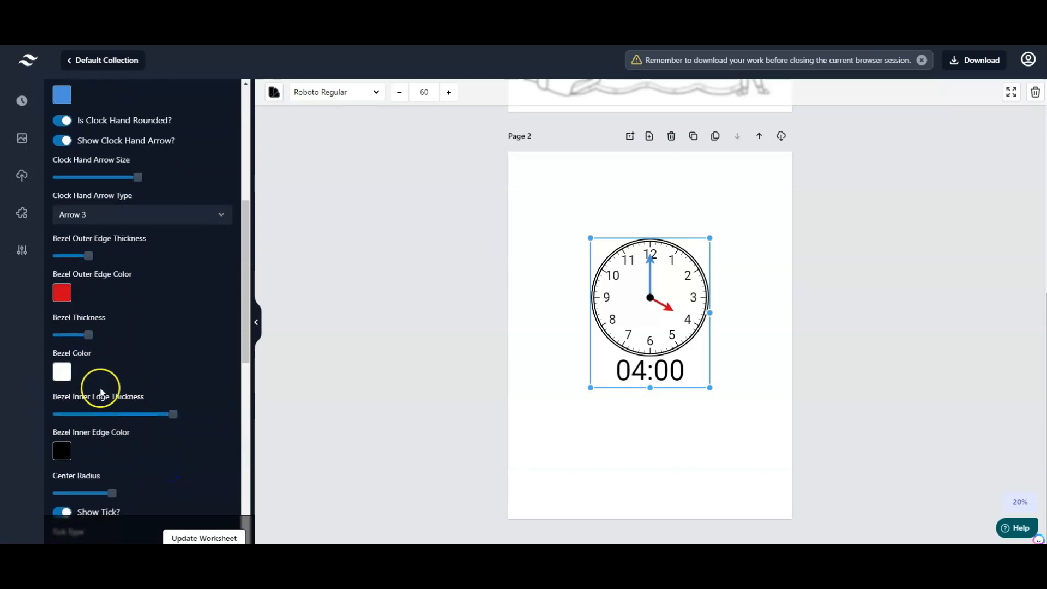
left_click(62, 371)
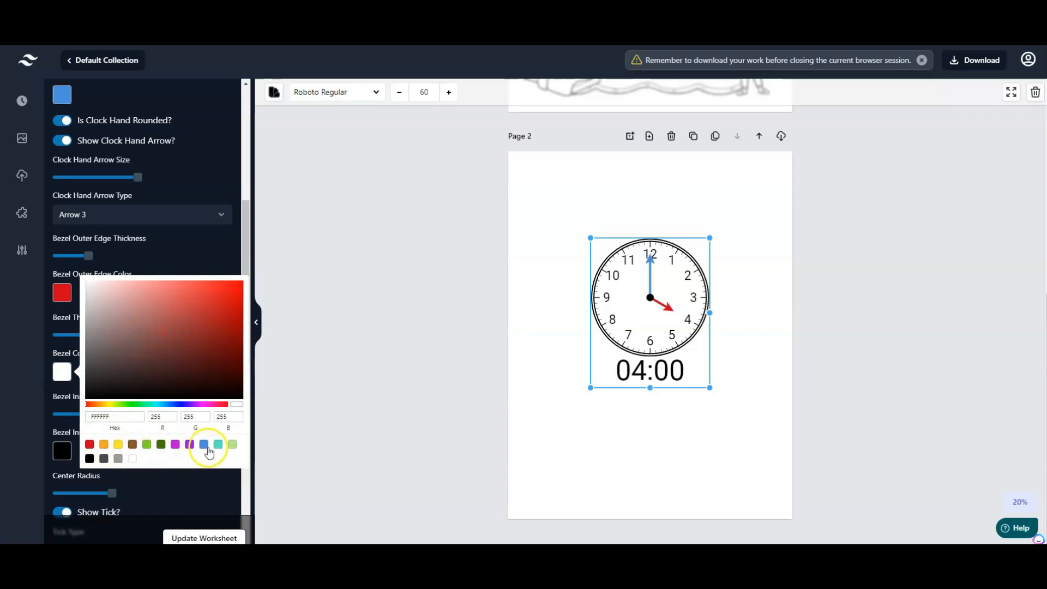
left_click(217, 444)
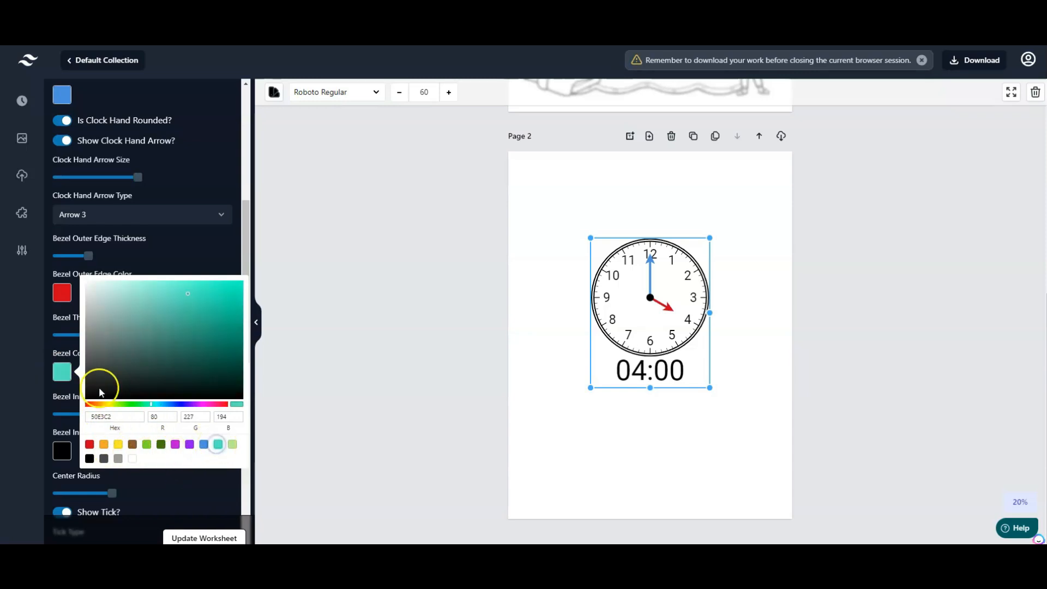
left_click(161, 254)
Step: Color the bezel's inner edge red and apply the bezel changes to the worksheet
scroll(143, 391, "down", 3)
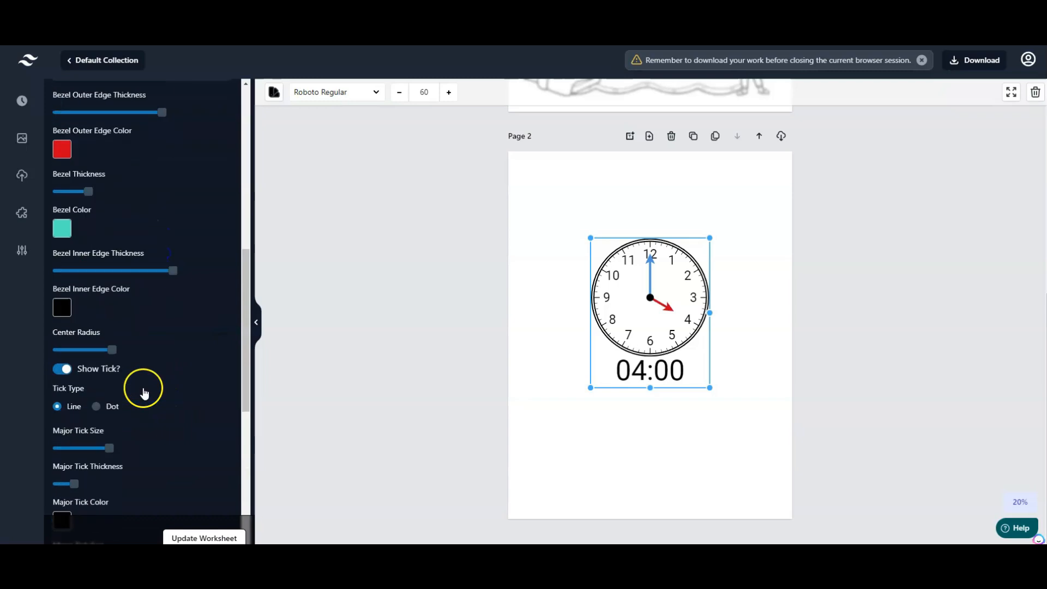
left_click(68, 295)
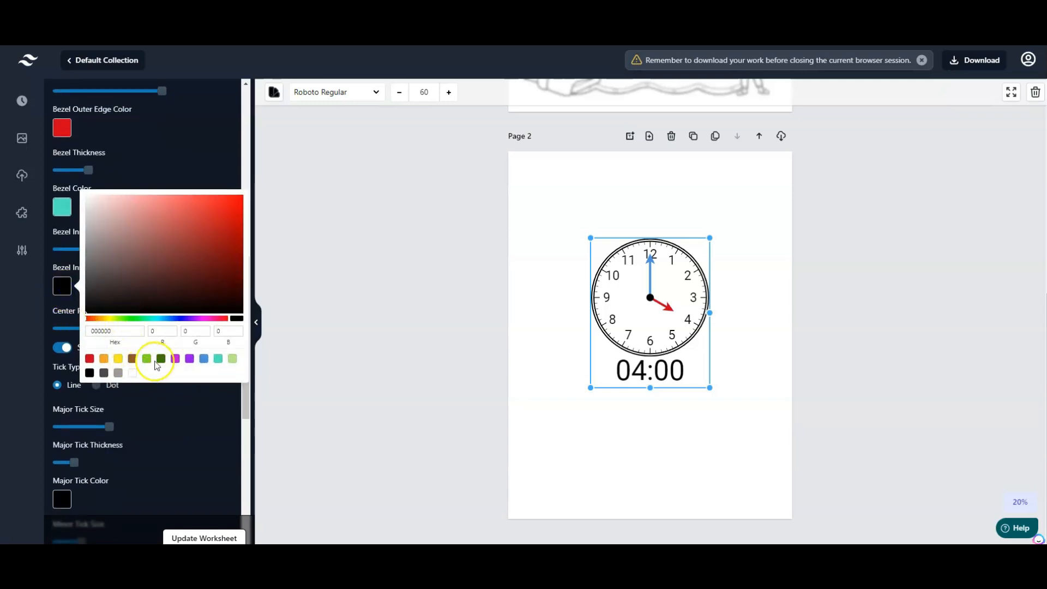
left_click(89, 357)
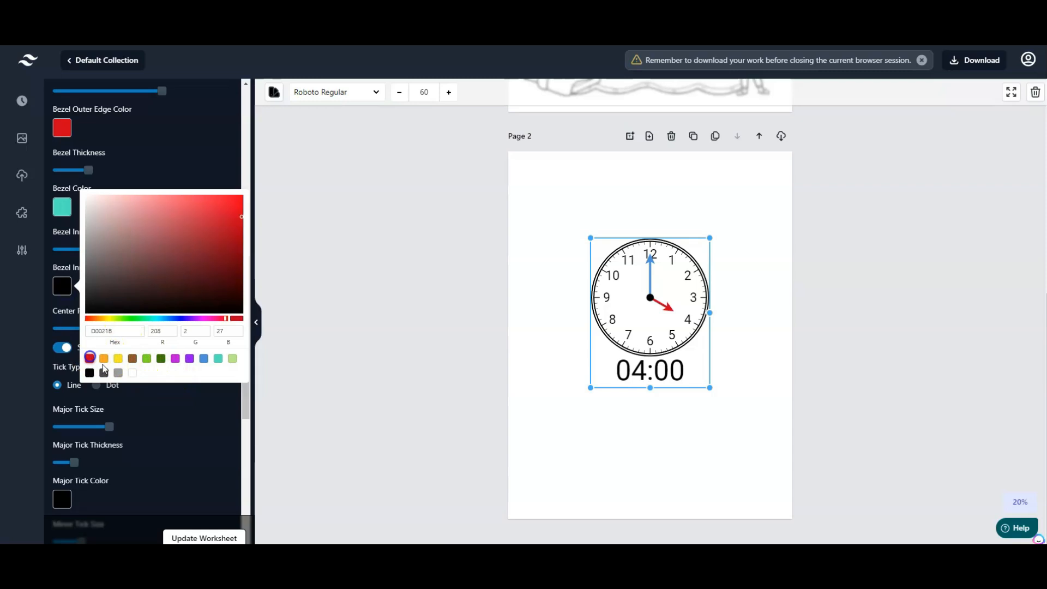
left_click(199, 539)
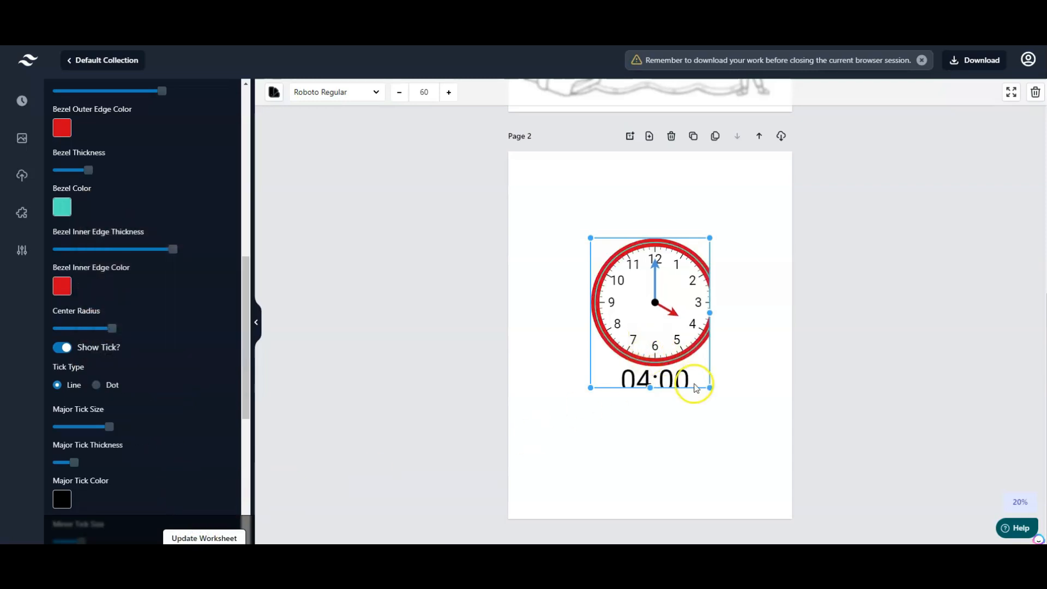
Step: Enlarge the clock, widen its frame so nothing is cut off, and center it on the upper part of page 2
left_click_drag(709, 388, 733, 408)
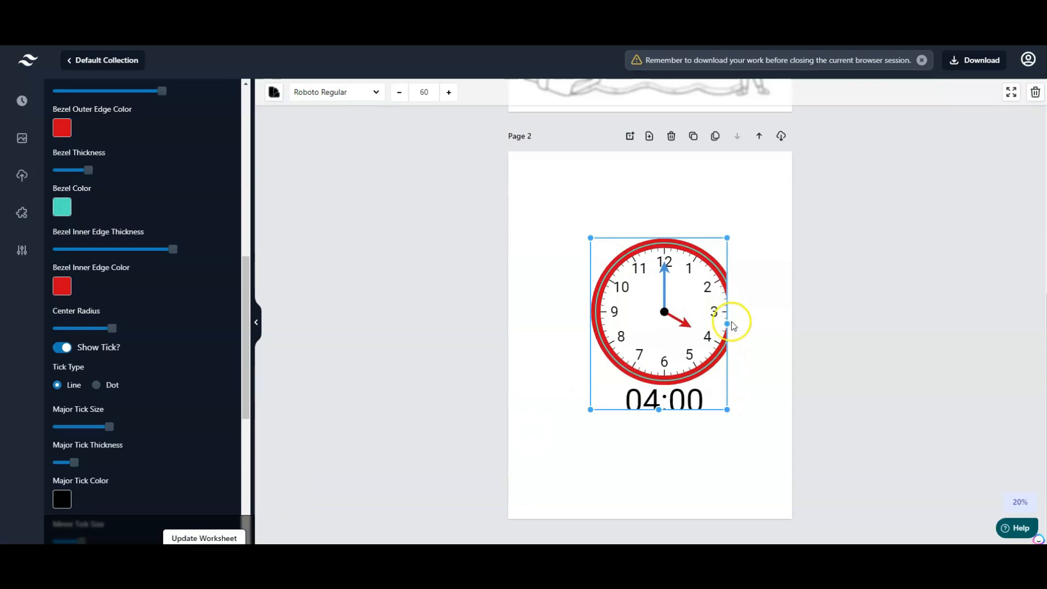
left_click_drag(724, 323, 748, 325)
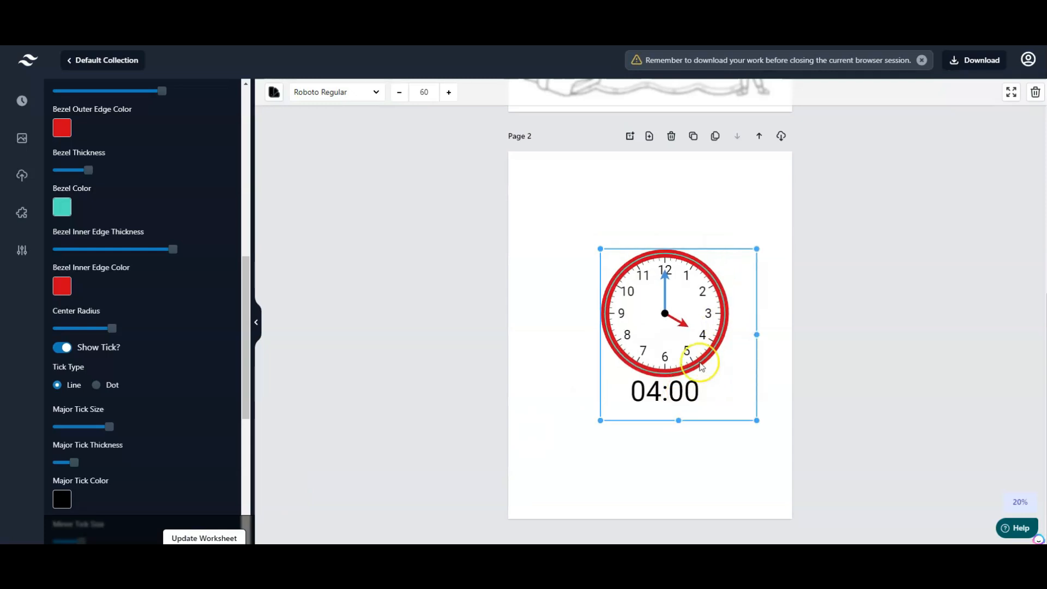
left_click_drag(684, 333, 661, 287)
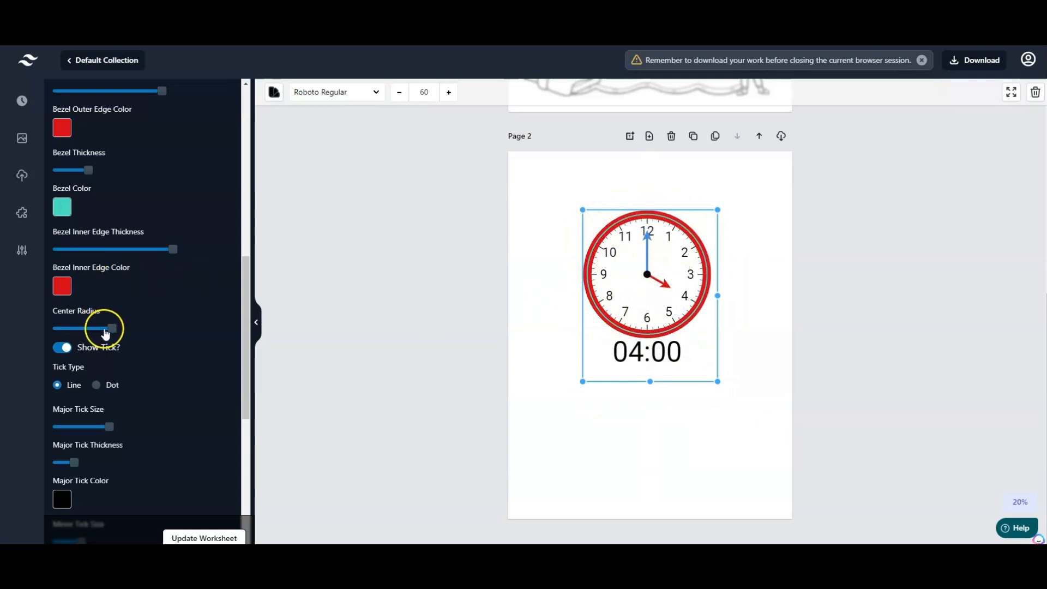
Step: Set both the minor tick color and the hour number color to blue
scroll(104, 322, "down", 5)
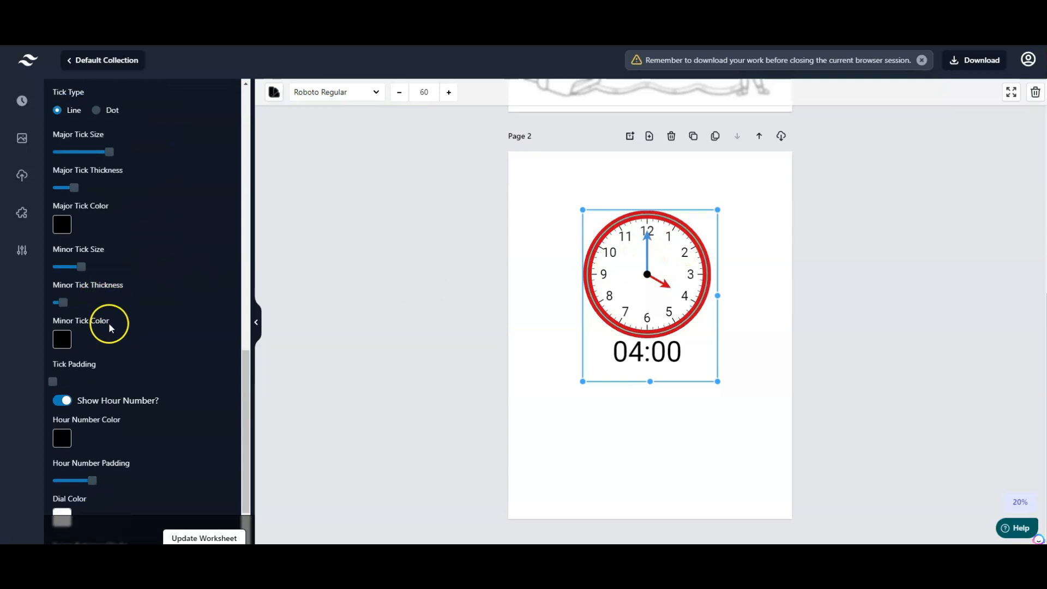
scroll(109, 322, "down", 2)
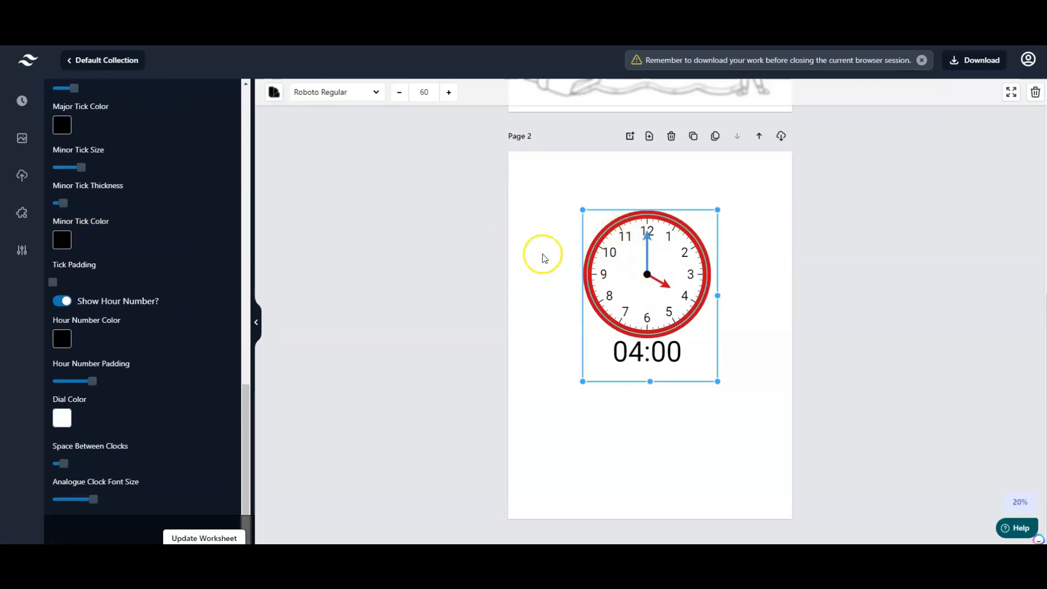
left_click(61, 240)
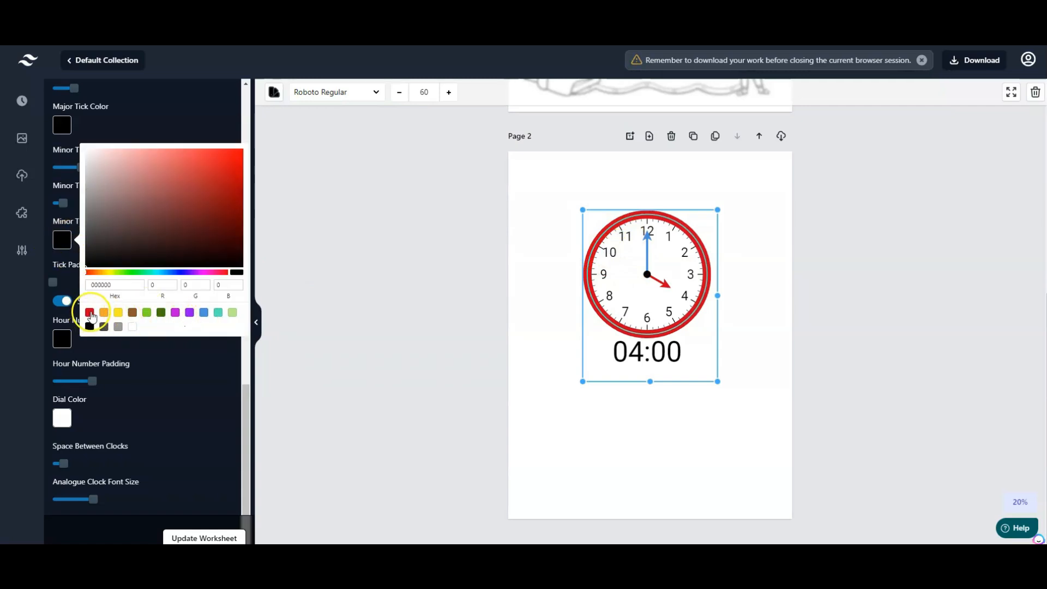
left_click(205, 313)
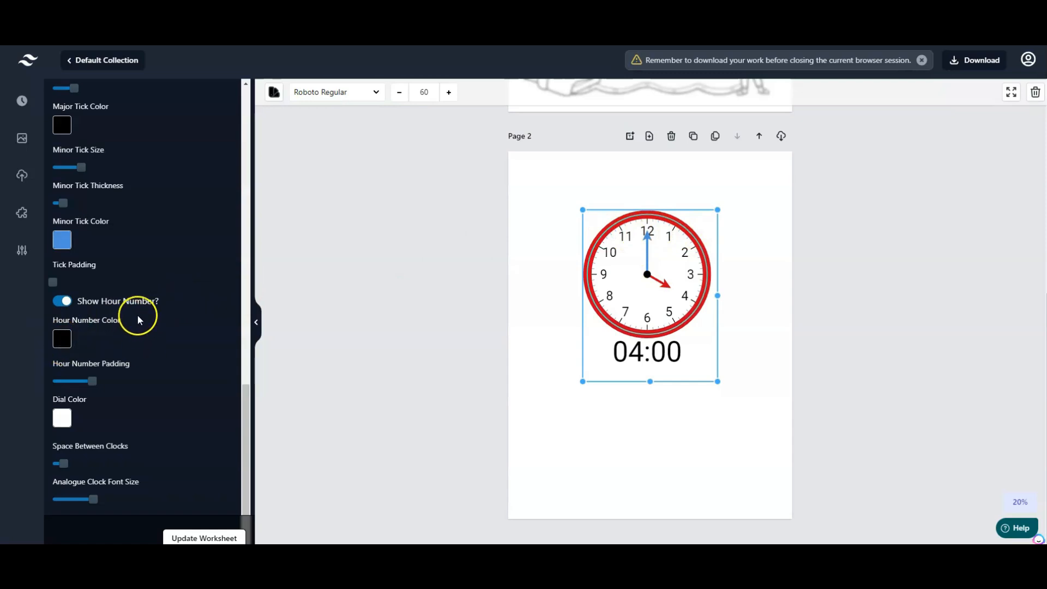
left_click(62, 337)
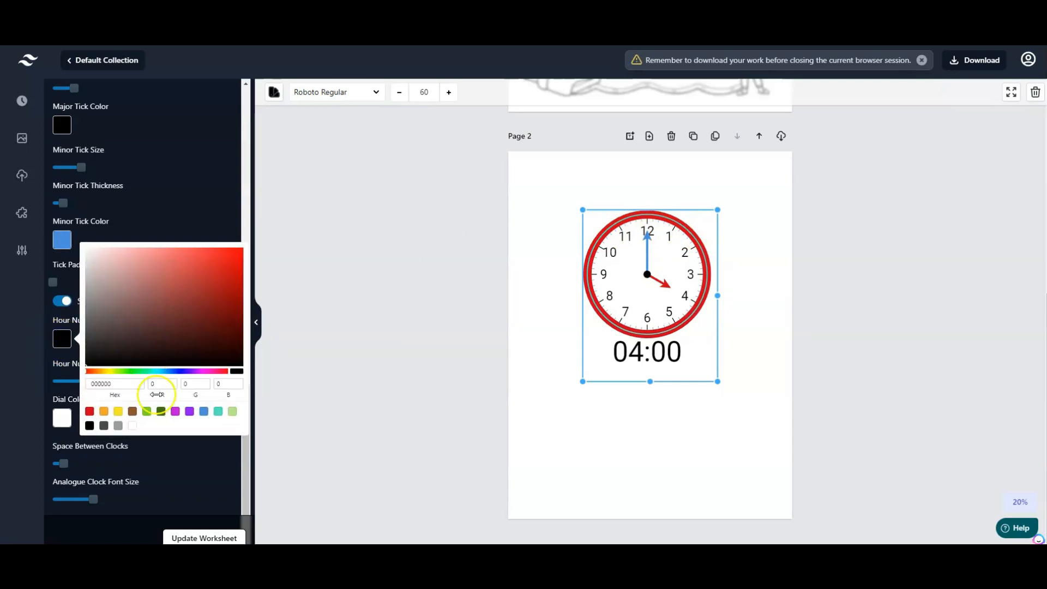
left_click(203, 411)
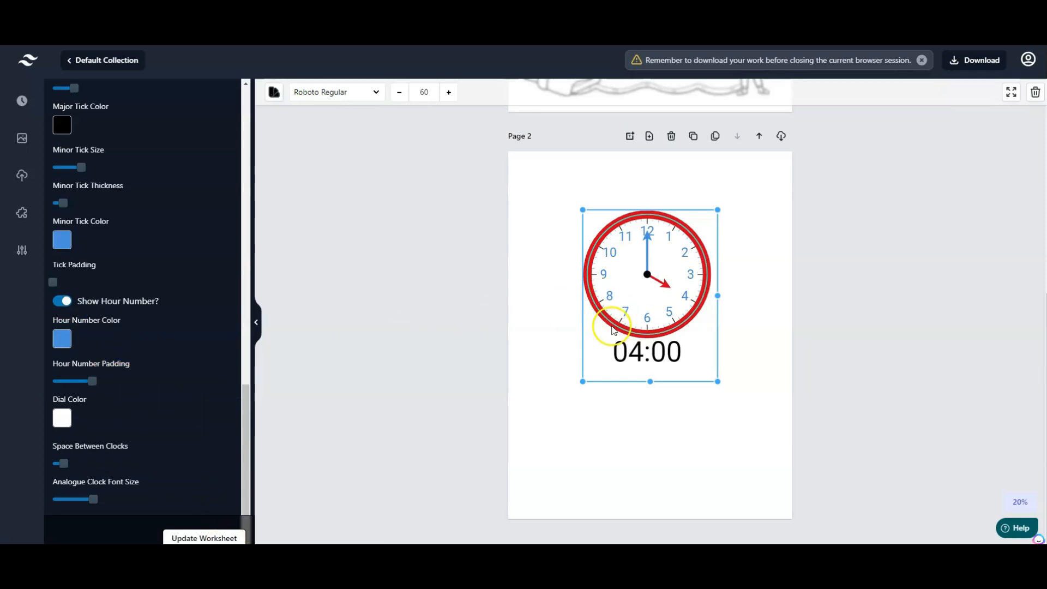
Step: Set the clock's major tick color to red
scroll(60, 290, "up", 3)
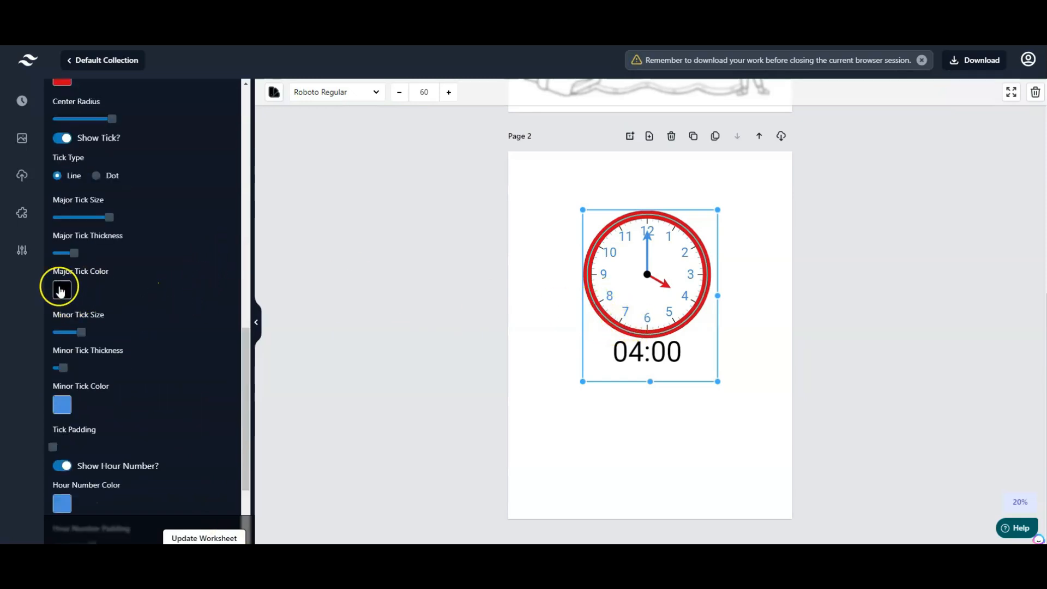
left_click(63, 290)
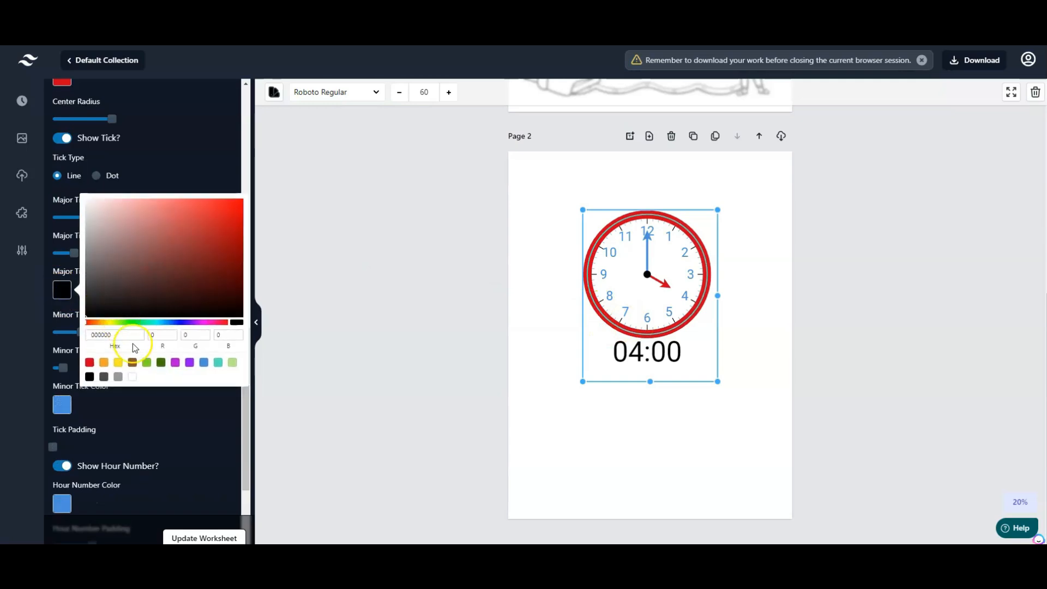
left_click(89, 362)
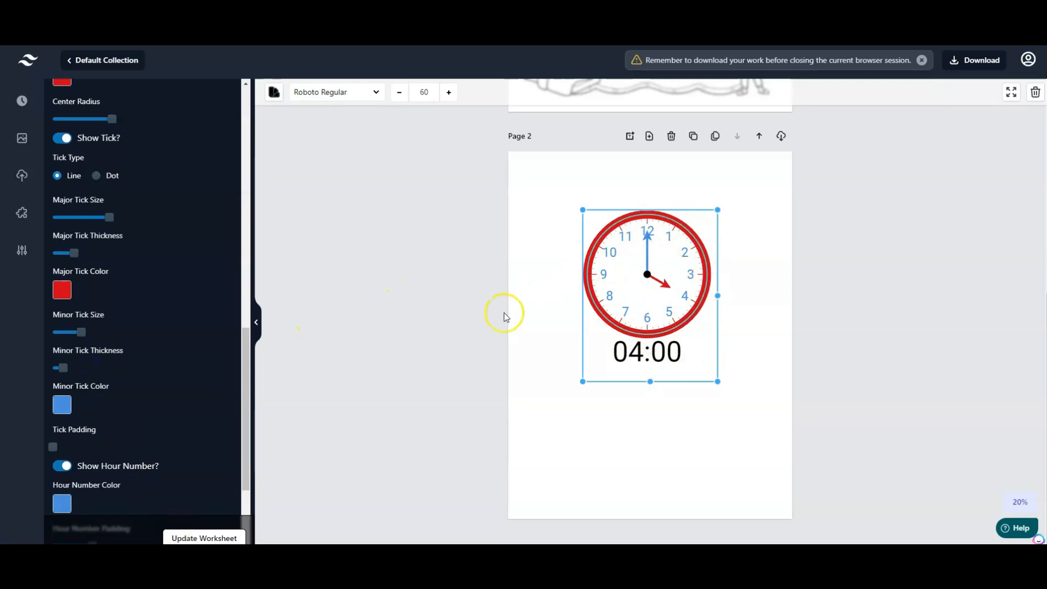
Step: Recolor the hour numbers purple and update the worksheet
scroll(122, 339, "down", 2)
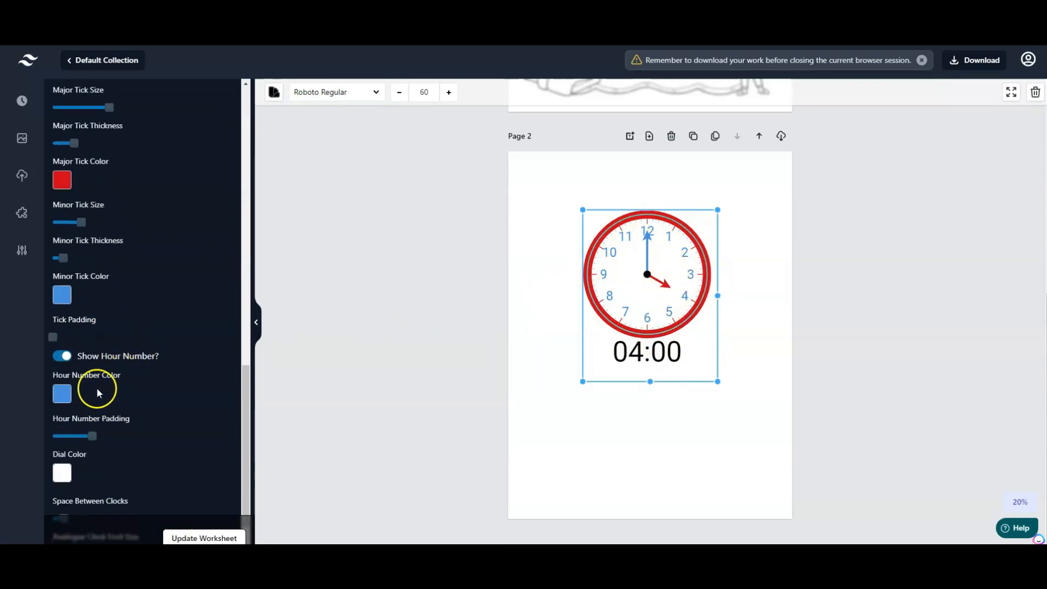
scroll(98, 390, "down", 1)
left_click(61, 338)
left_click(189, 412)
left_click(219, 537)
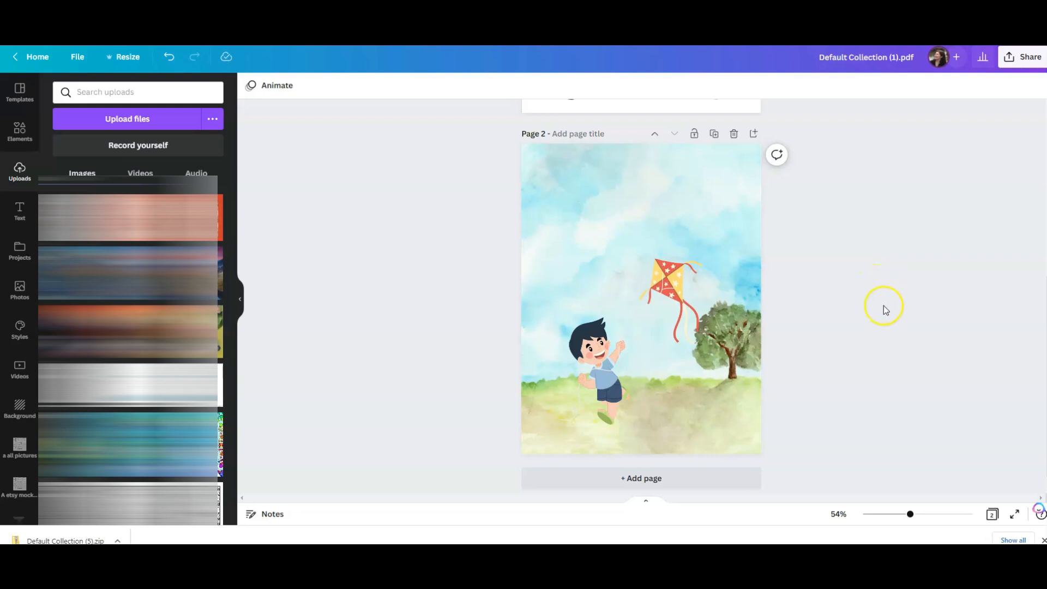
Step: Switch to the Canva design and add a blank page after the kite illustration page
left_click(690, 487)
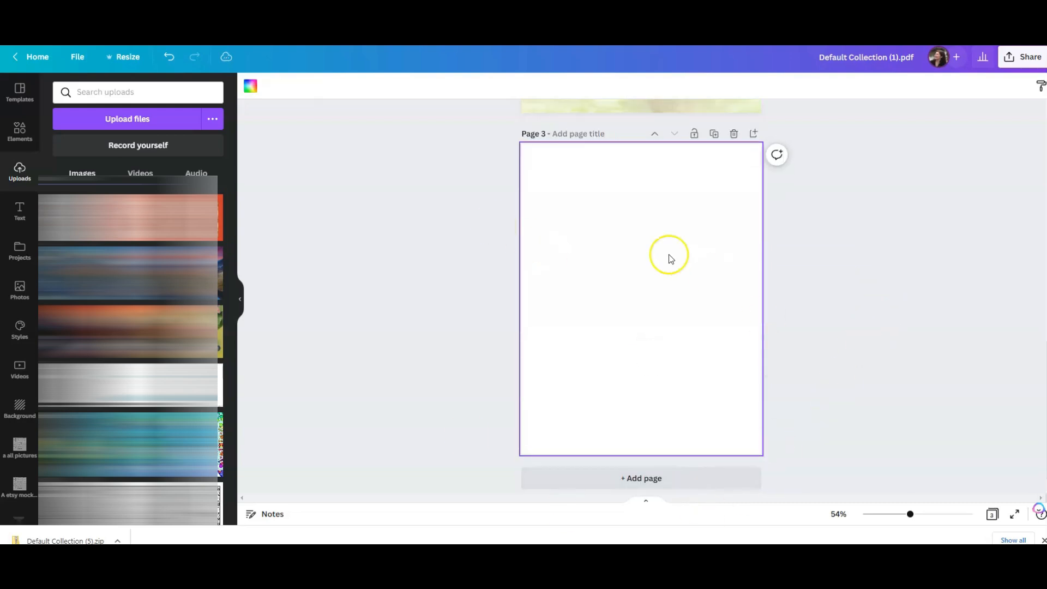
Step: Search the elements library for "watercolor background" and browse the results for a suitable page backdrop
left_click(22, 138)
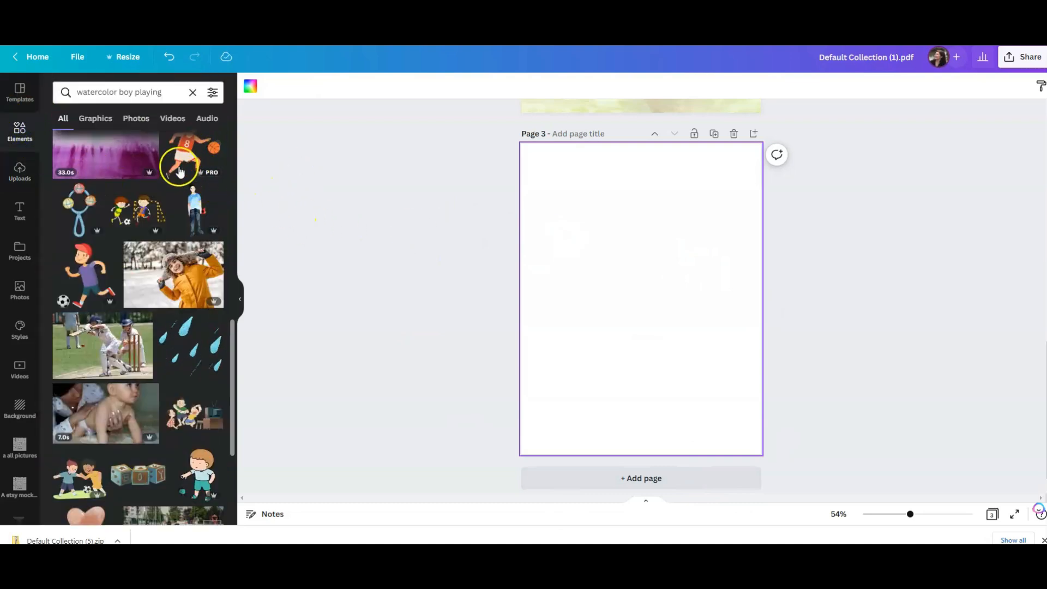
left_click(166, 92)
left_click_drag(166, 93, 37, 96)
type("watercolor backgrou")
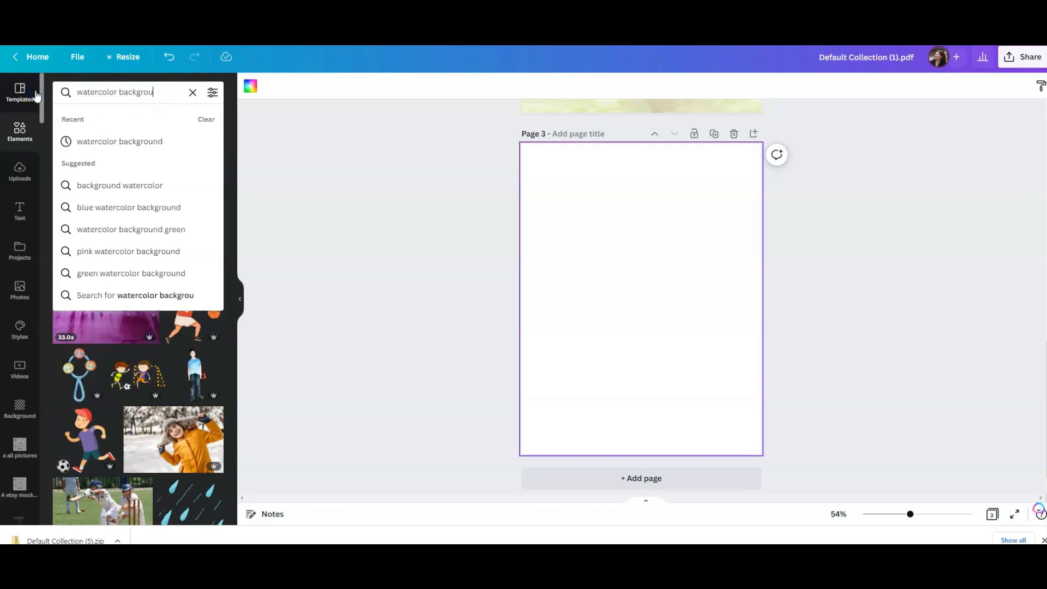
type("nd")
key("Return")
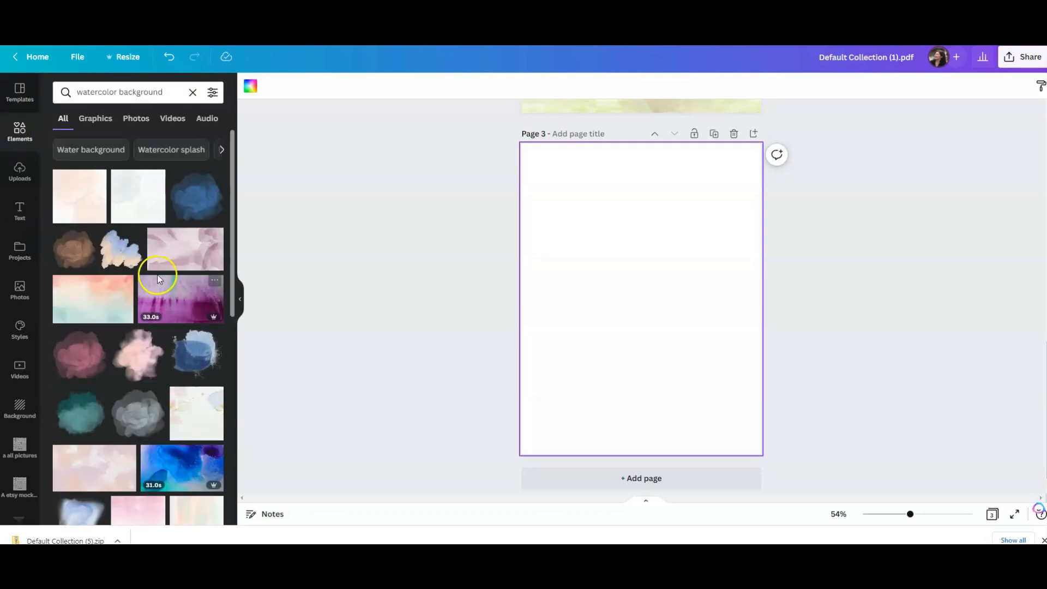
scroll(154, 263, "down", 10)
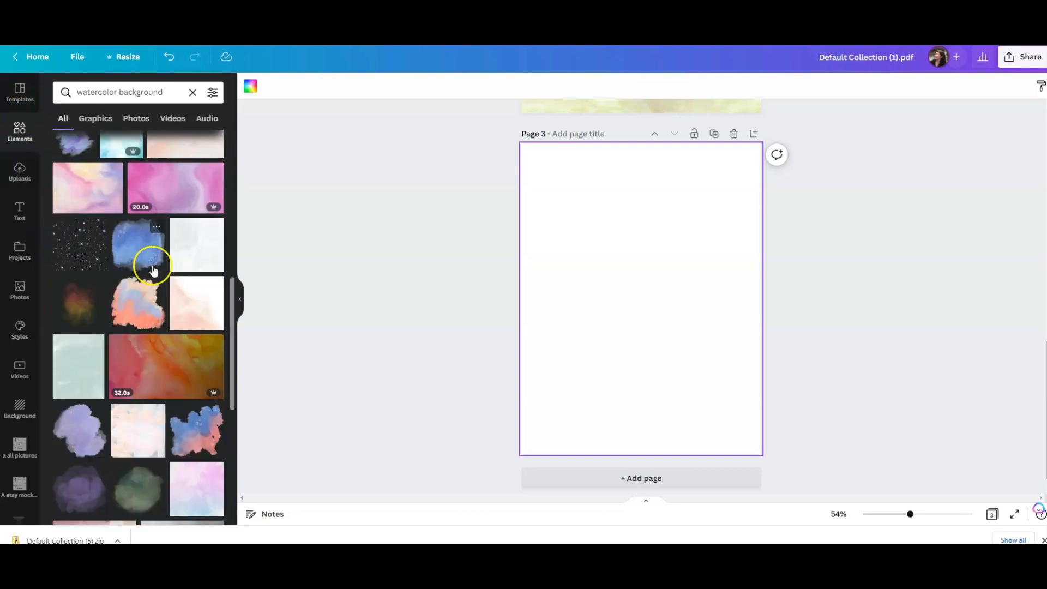
scroll(153, 268, "down", 6)
scroll(152, 268, "up", 8)
scroll(153, 267, "up", 10)
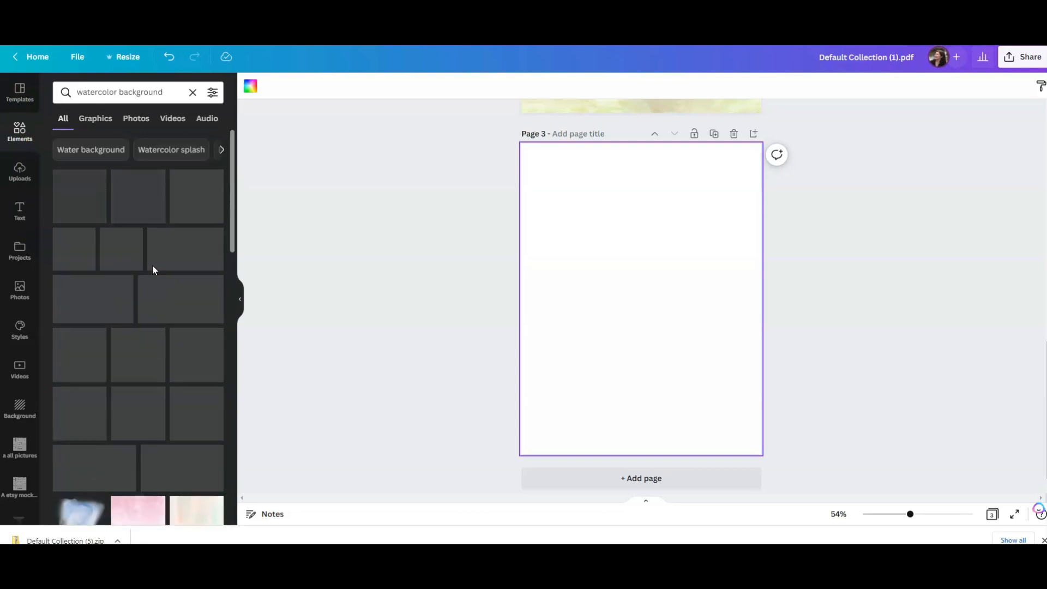
Step: Change the element search to "watercolor garden"
left_click(117, 92)
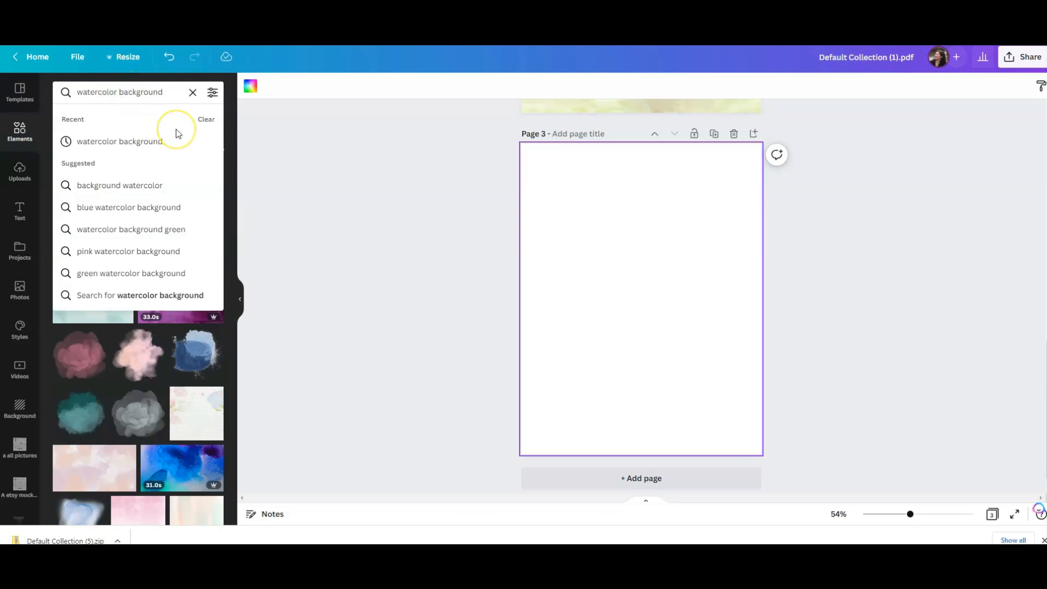
type("garden")
key("Delete")
key("Delete")
key("Delete")
key("Delete")
key("Delete")
key("Delete")
key("Delete")
key("Delete")
key("Delete")
key("Delete")
key("Delete")
key("Return")
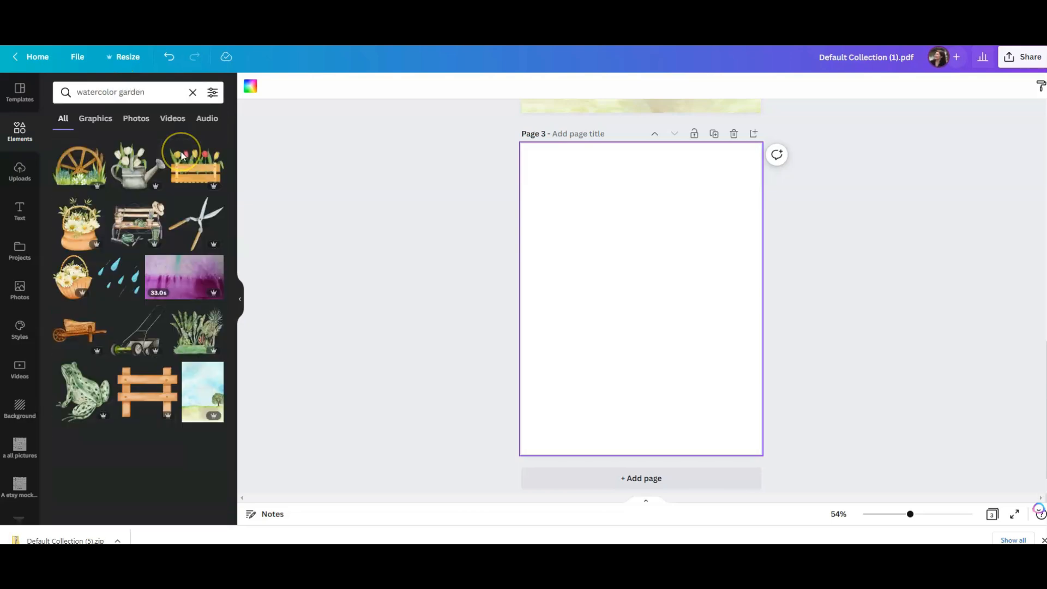
Step: Add the watercolor meadow with a tree to page 3 and stretch it to cover the whole page
scroll(93, 240, "down", 3)
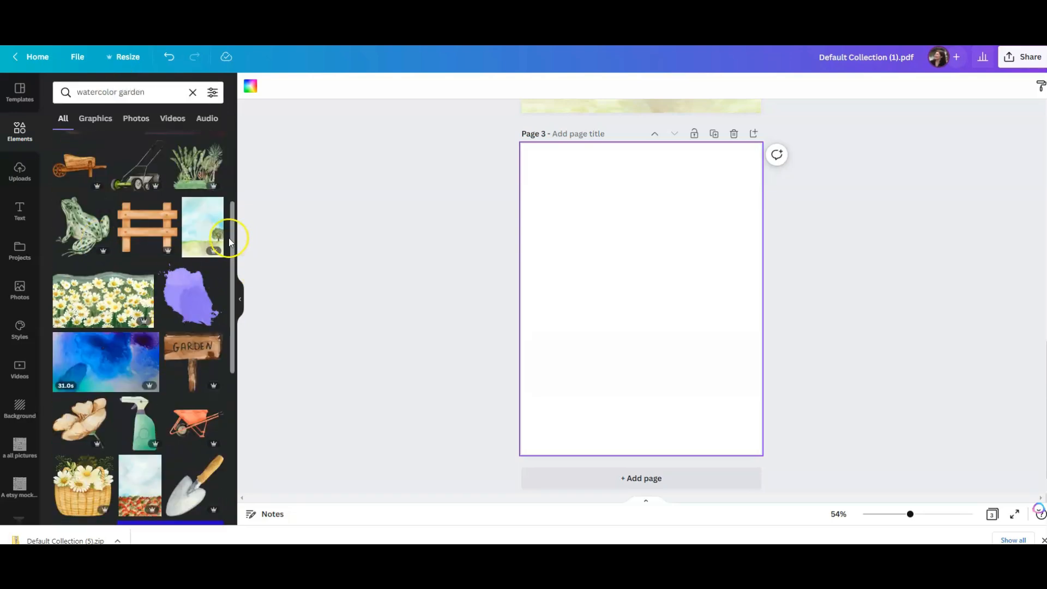
left_click(210, 230)
left_click_drag(551, 168, 534, 144)
left_click_drag(534, 429, 521, 448)
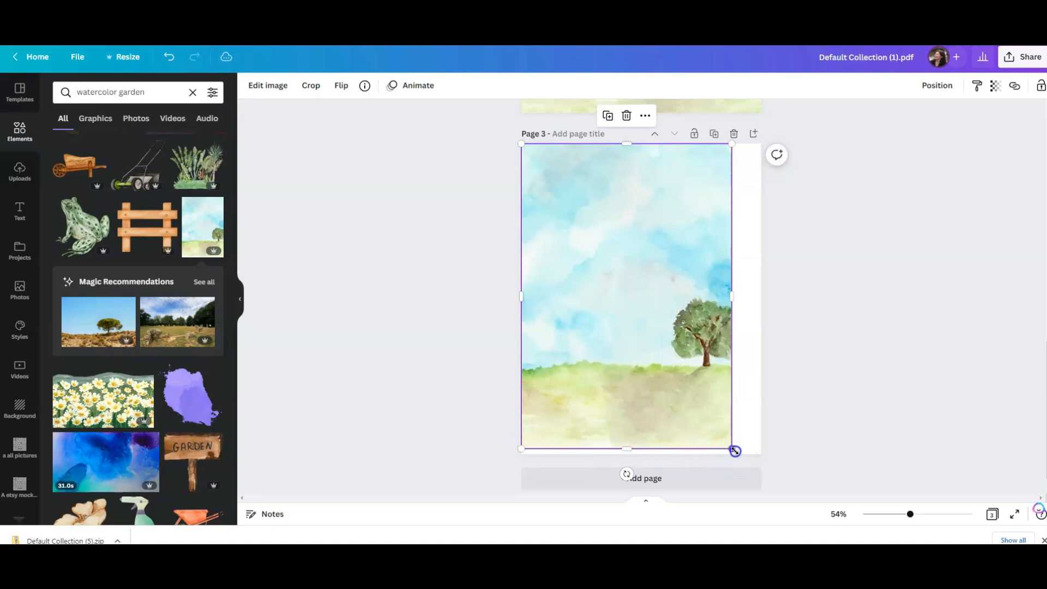
left_click_drag(733, 297, 763, 299)
left_click(870, 348)
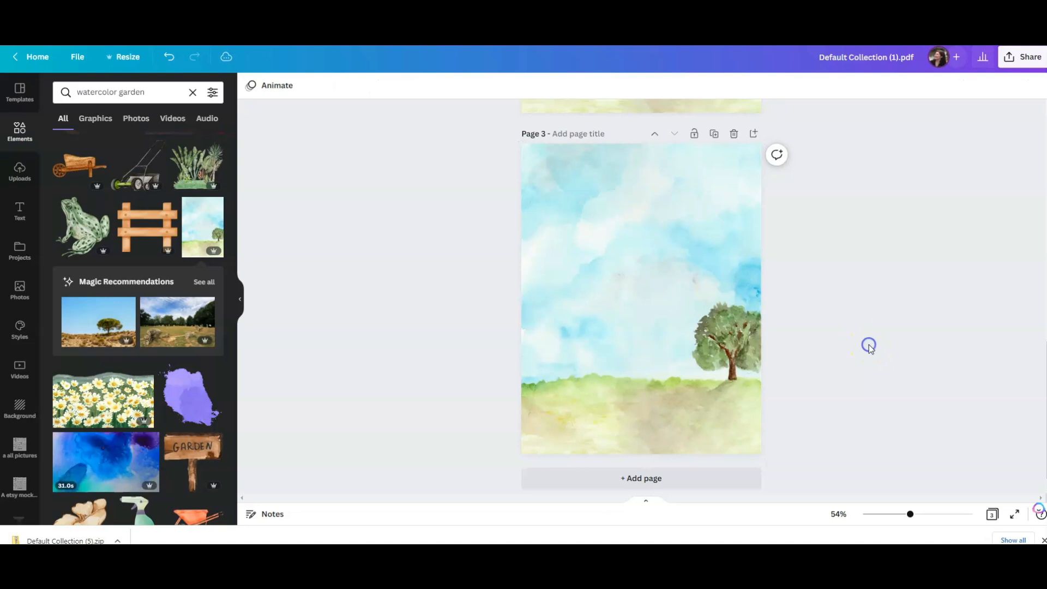
Step: Check the kite illustration on page 2 and search the elements for "watercolor boy playing"
scroll(870, 347, "up", 10)
scroll(870, 347, "down", 5)
scroll(870, 347, "down", 2)
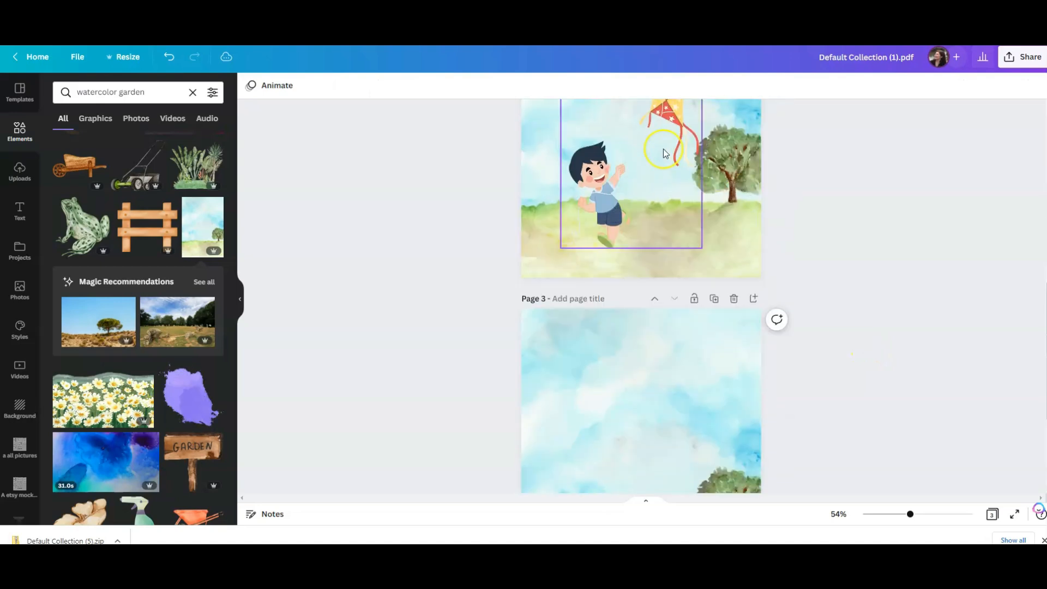
left_click(20, 130)
left_click(97, 92)
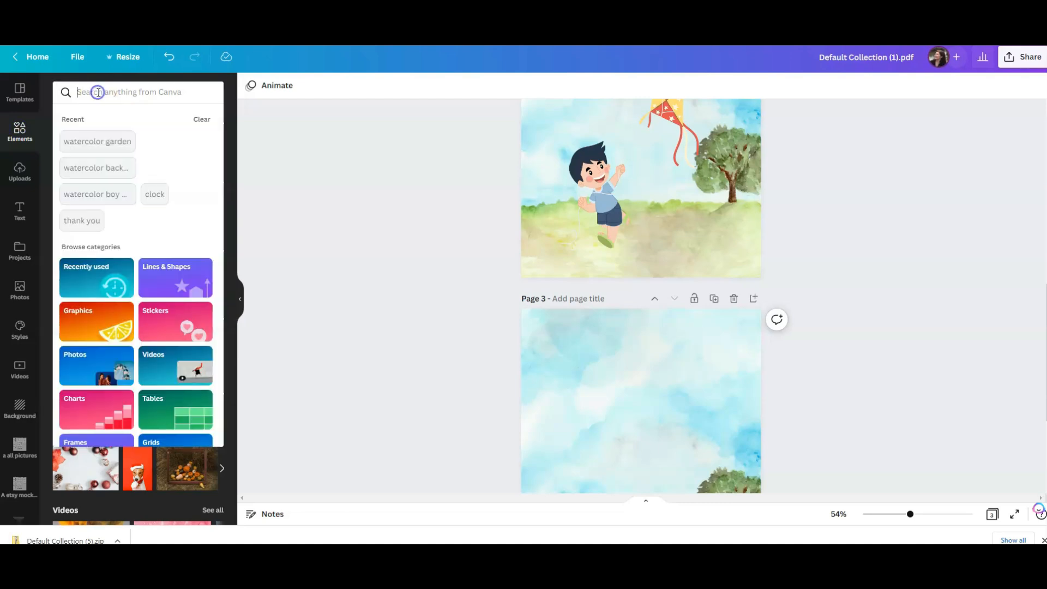
type("watercolor boy play")
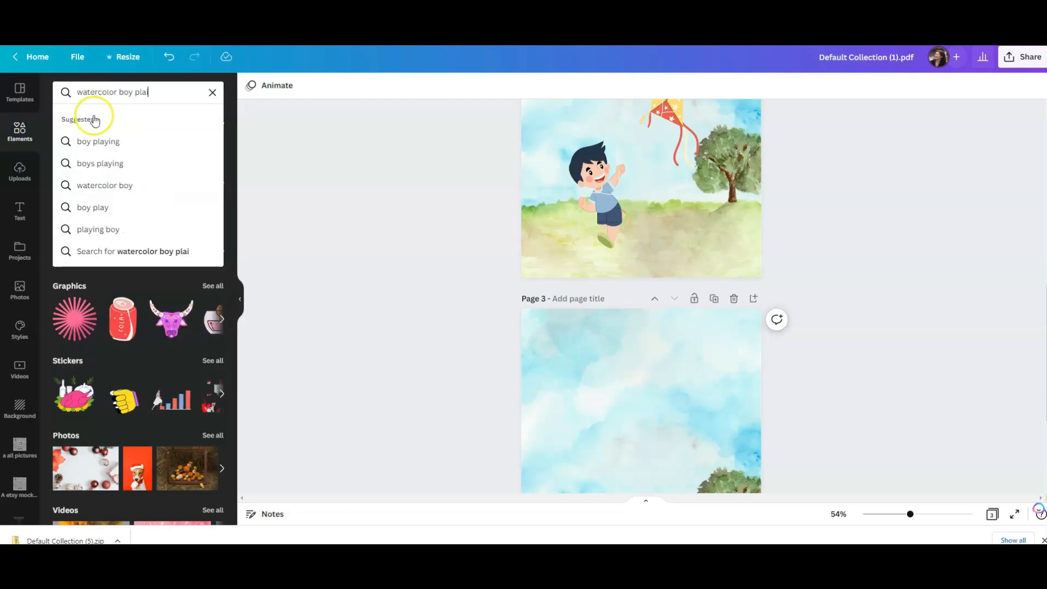
type("ing")
key("Return")
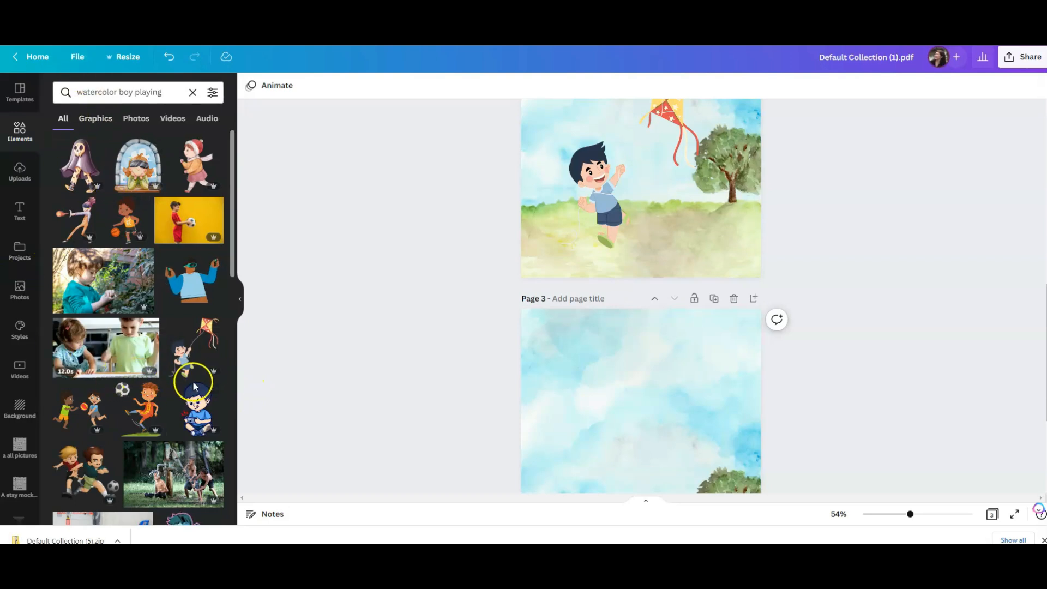
Step: Add the boy flying a kite to the meadow on page 3, then reposition and enlarge him
scroll(194, 374, "down", 1)
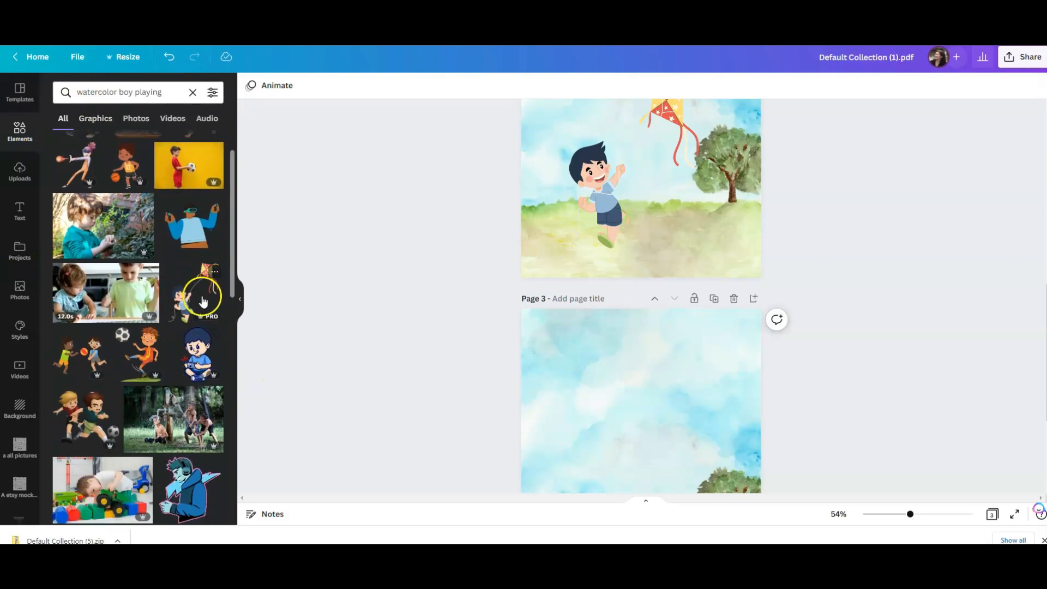
left_click(201, 301)
scroll(435, 322, "down", 3)
left_click_drag(639, 295, 620, 316)
left_click_drag(685, 241, 714, 222)
scroll(950, 276, "up", 6)
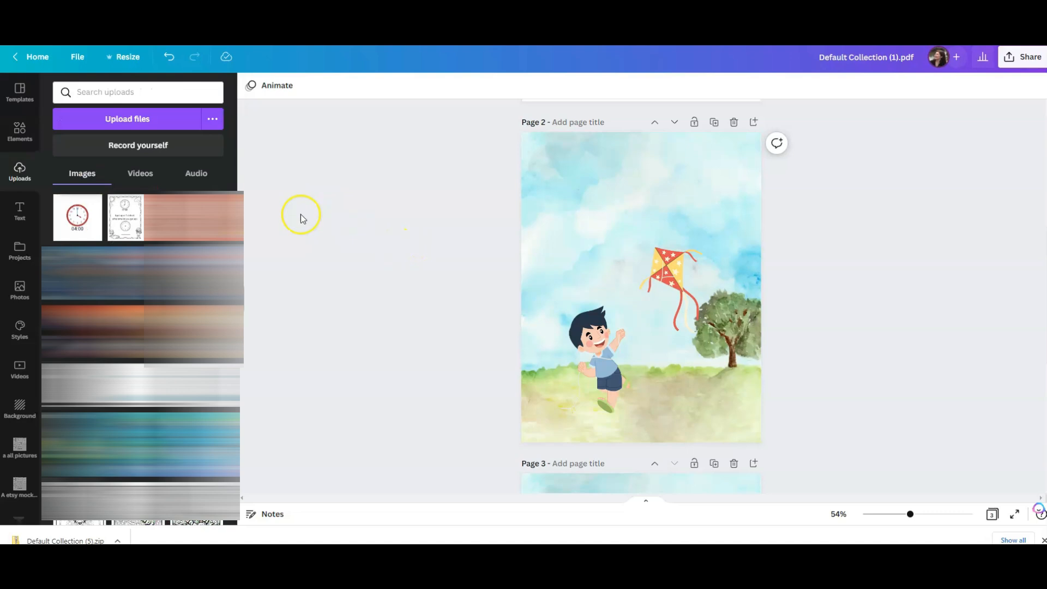
Step: Add the uploaded 04:00 clock image to page 2, enlarge it and position it above the boy
mouse_move(72, 233)
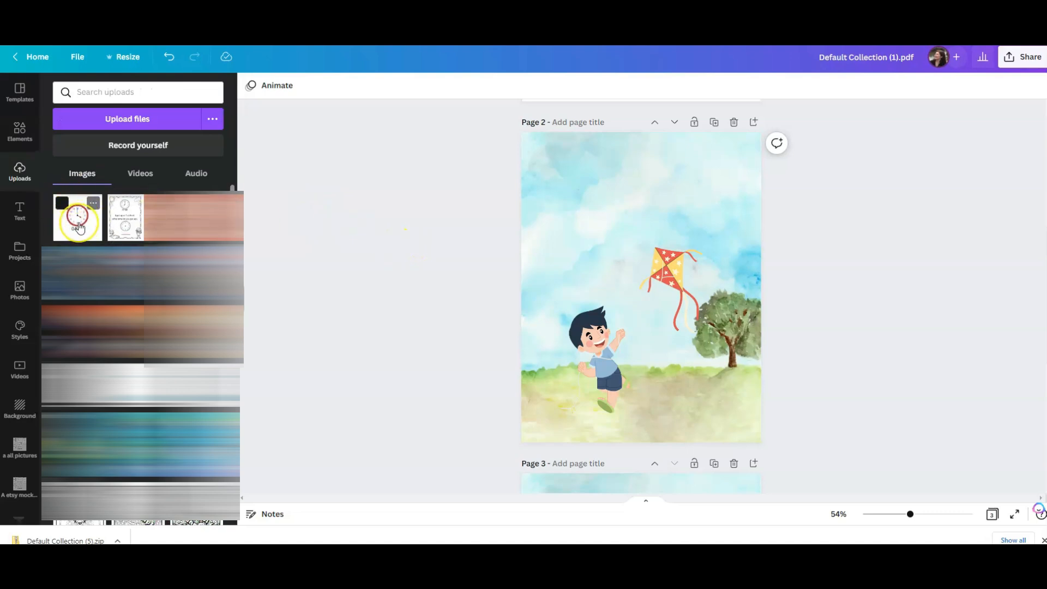
left_click(79, 227)
left_click_drag(591, 264, 572, 181)
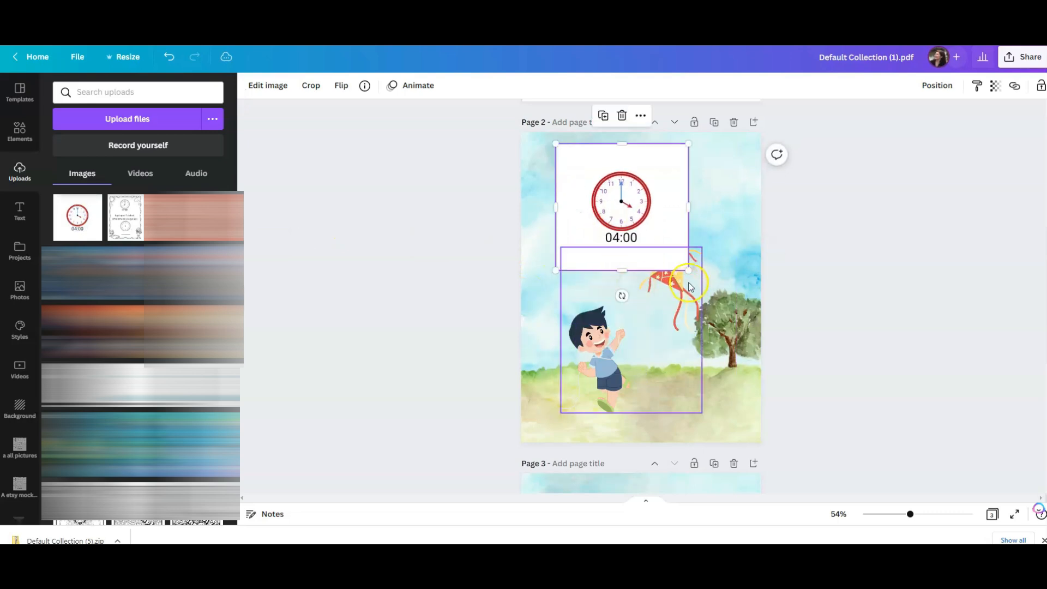
left_click_drag(689, 270, 728, 309)
left_click_drag(608, 287, 593, 282)
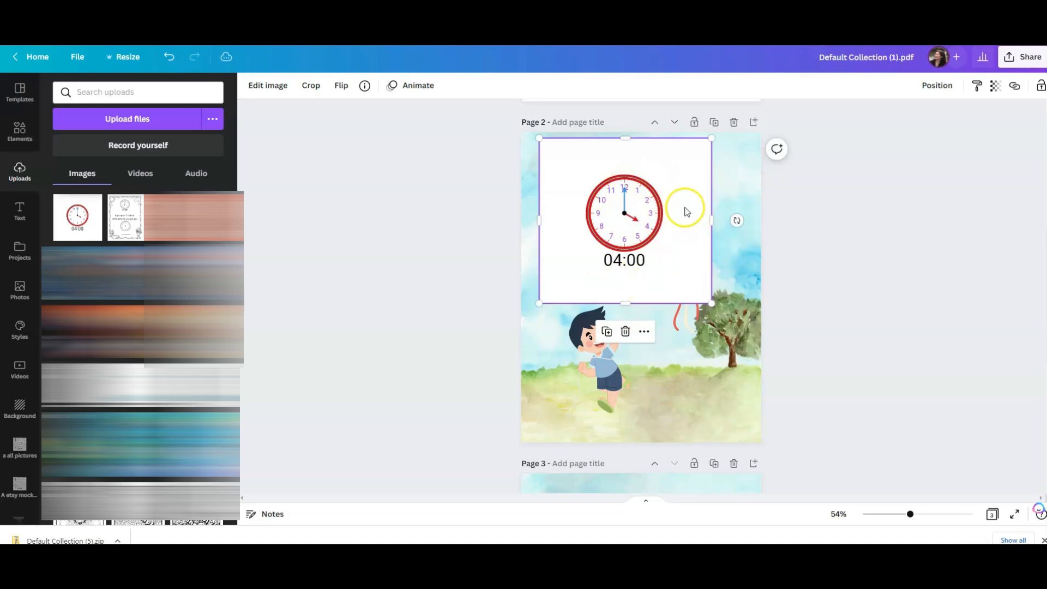
Step: Remove the white background from the clock image with the Background Remover
left_click(271, 87)
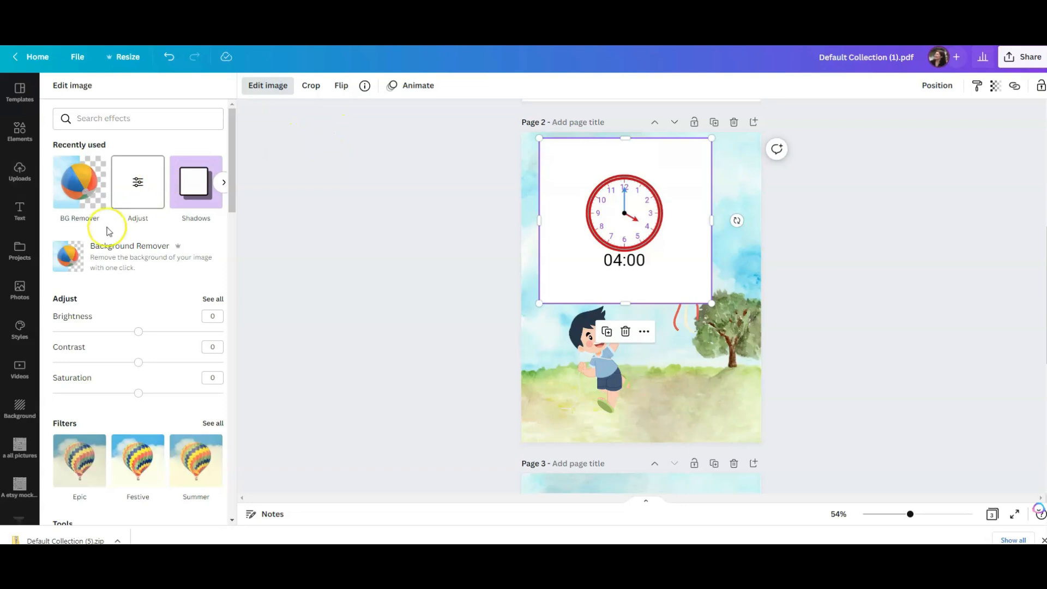
left_click(80, 183)
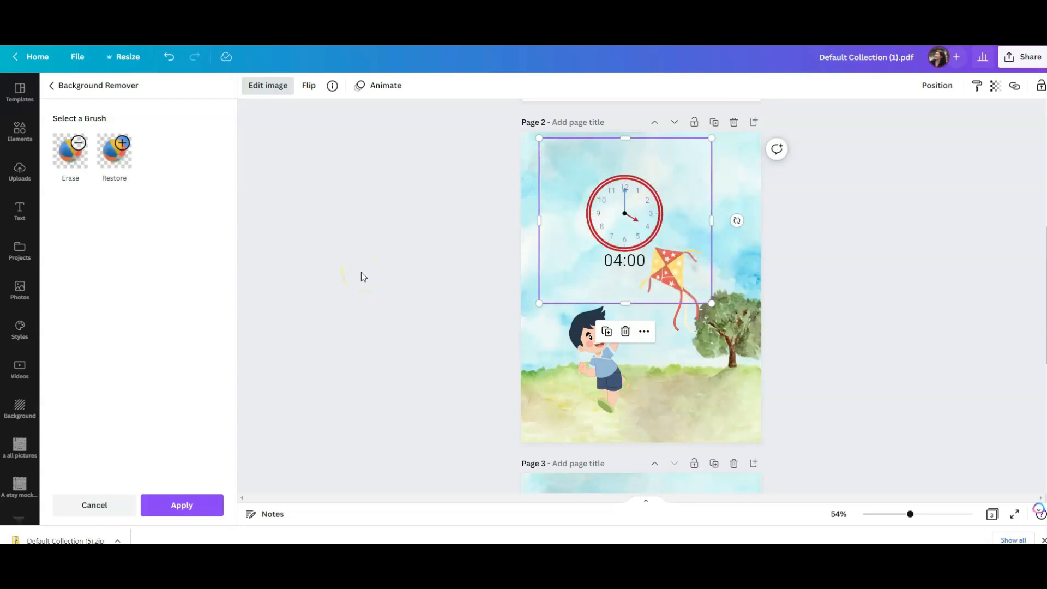
Step: Shrink the clock in the upper left of page 2 and shift the boy with the kite slightly lower
left_click_drag(620, 283, 586, 278)
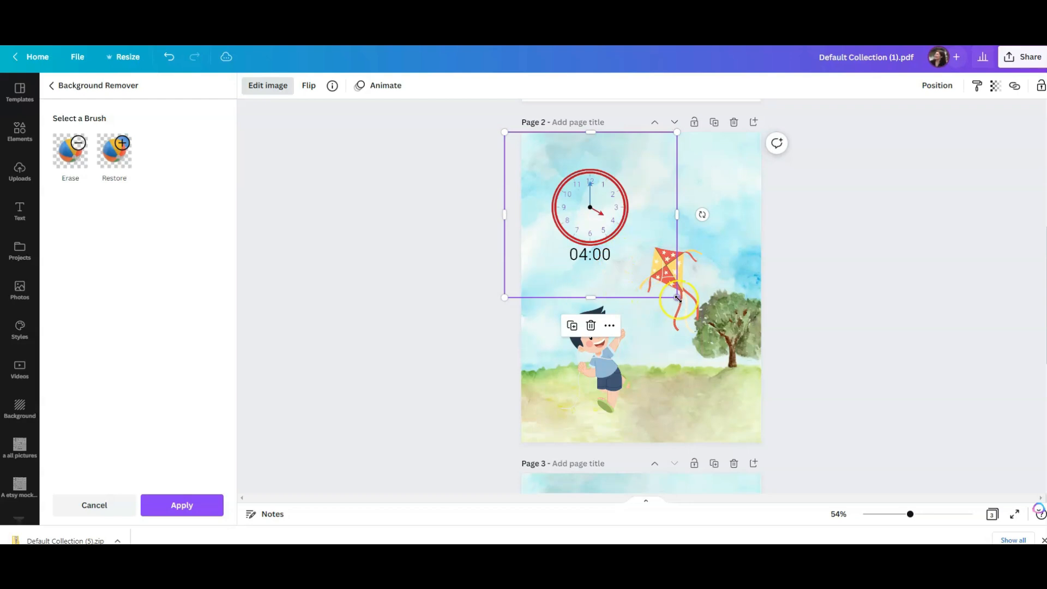
left_click_drag(676, 296, 656, 303)
left_click(809, 273)
left_click(848, 304)
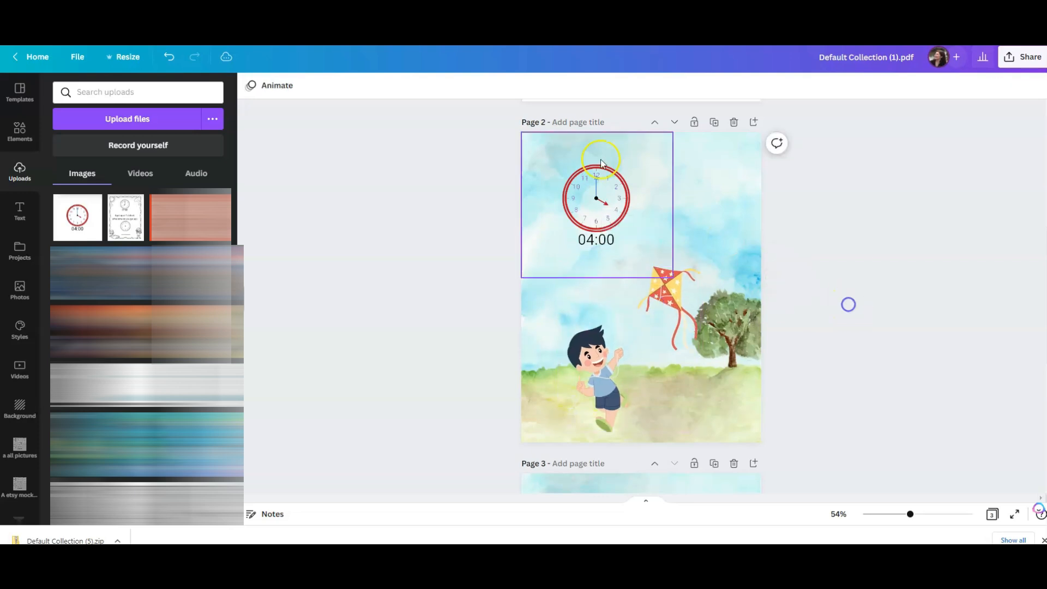
Step: Add a subheading beside the clock reading "Timmy loves to fly his kite, he often plays in the park at 4 o'clock"
left_click(21, 208)
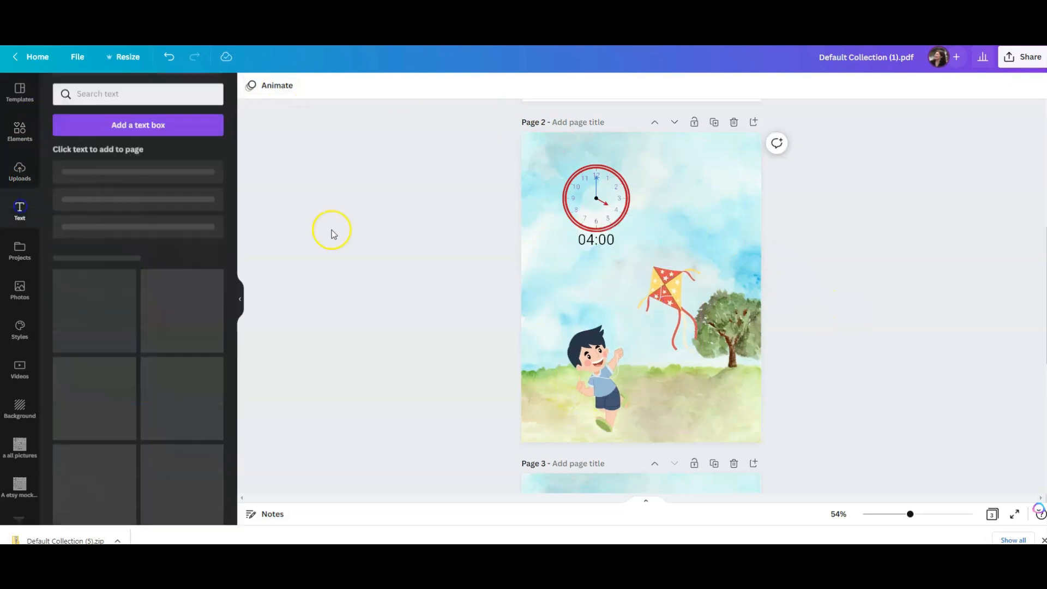
left_click_drag(164, 206, 692, 180)
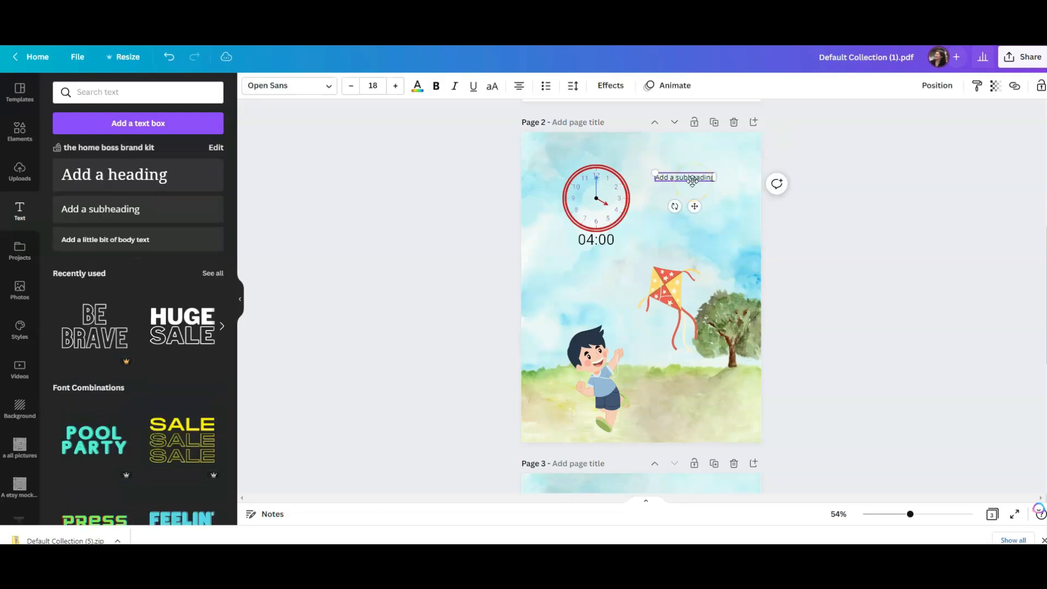
left_click(681, 170)
triple_click(689, 178)
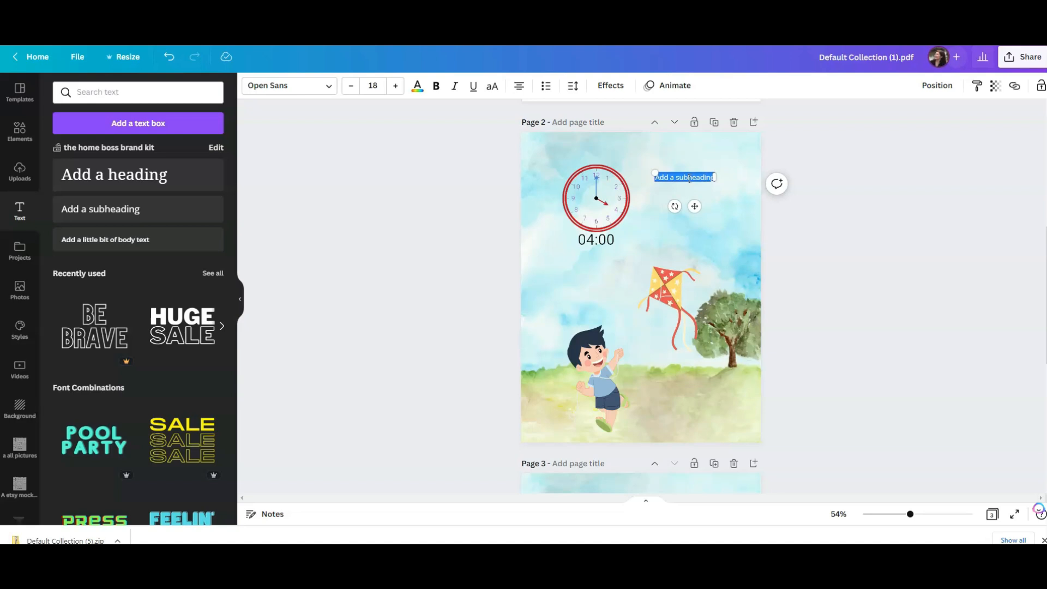
type("Timin")
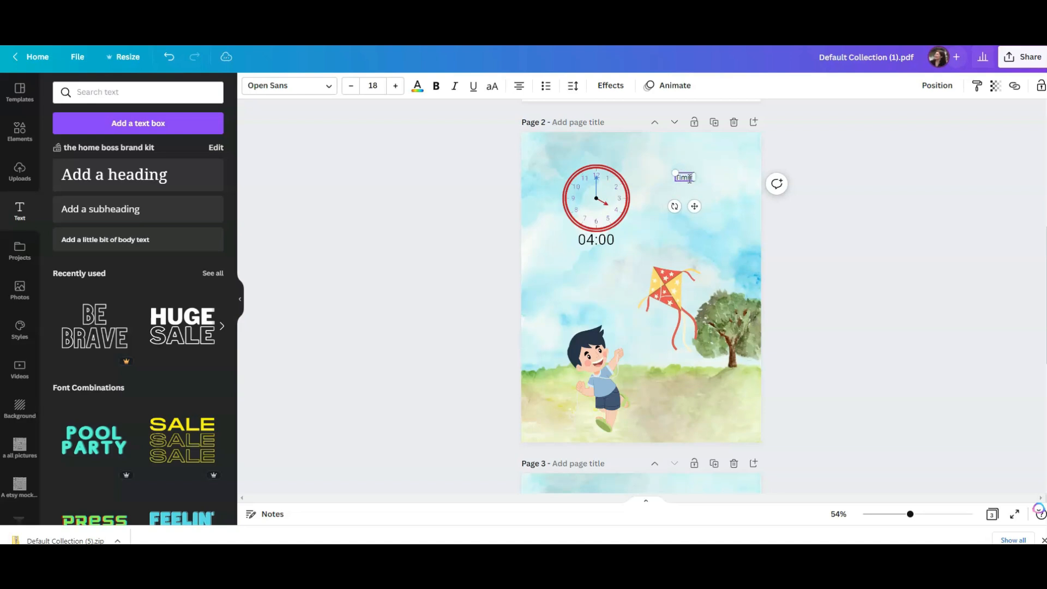
type(" loves to fly his kite, he often plays in the park")
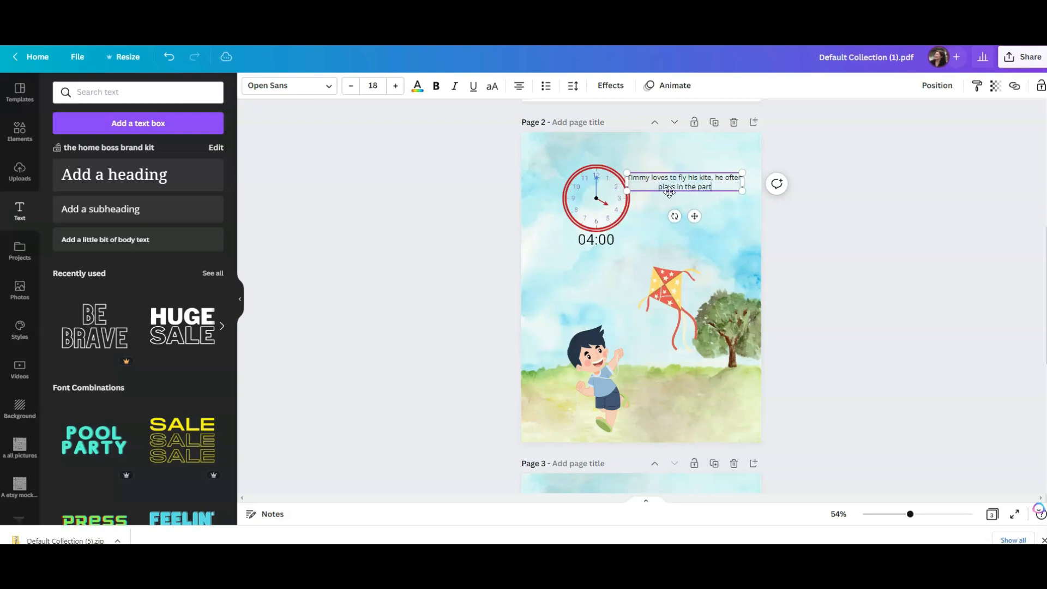
type("at 4 o'clock")
Step: Enlarge the kite sentence to size 25.4, place it below the clock, and shift the clock toward the page's upper-left corner
left_click(598, 219)
left_click_drag(627, 190, 591, 202)
left_click_drag(669, 191, 649, 259)
left_click_drag(576, 189, 576, 194)
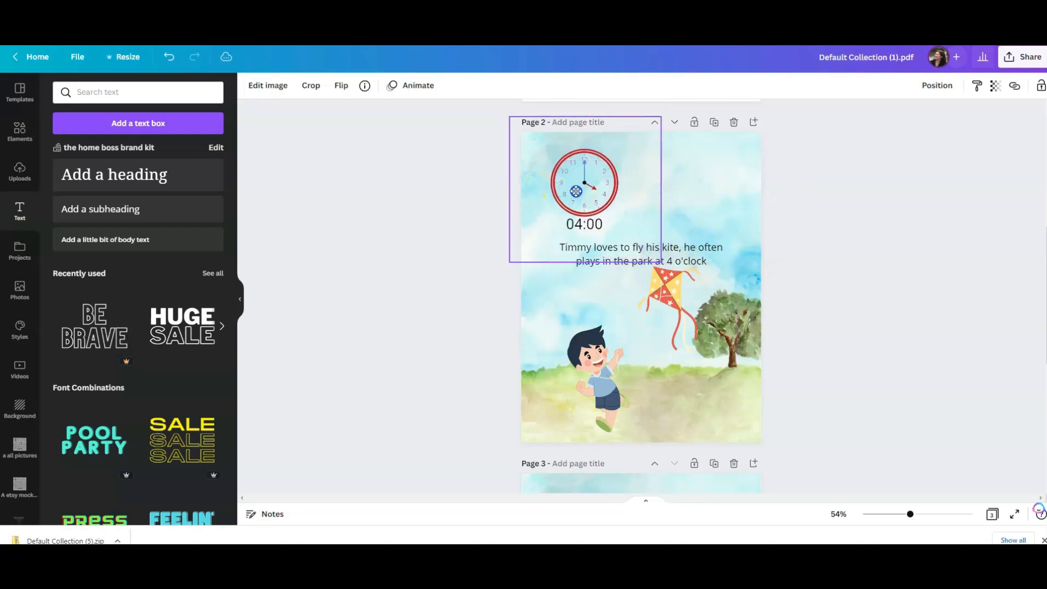
left_click(934, 295)
Step: Find fonts matching "child" and set the kite sentence's font to Children One
left_click(650, 261)
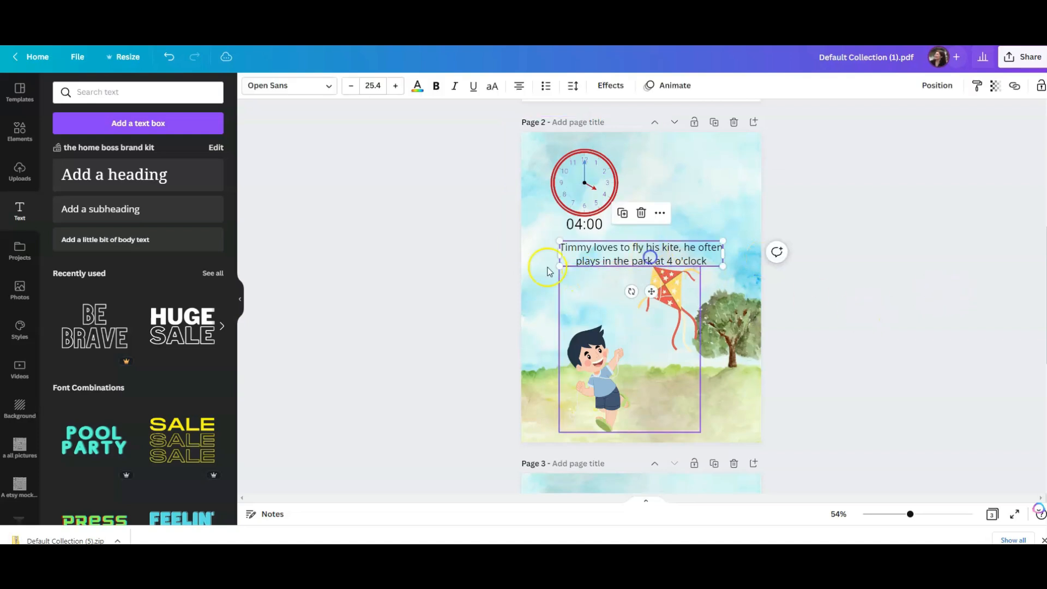
left_click(328, 86)
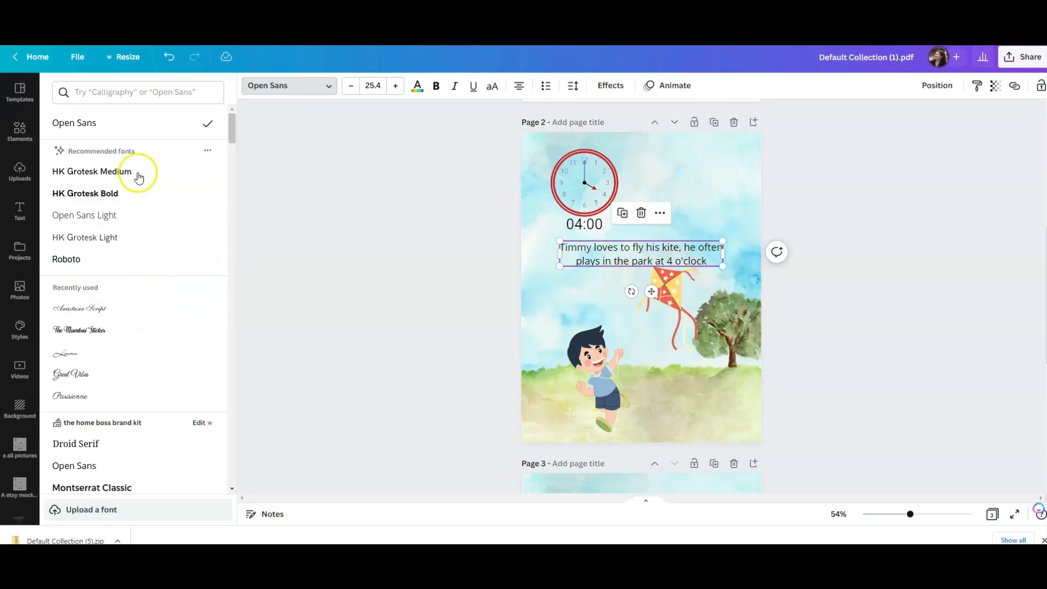
left_click(95, 93)
type("child")
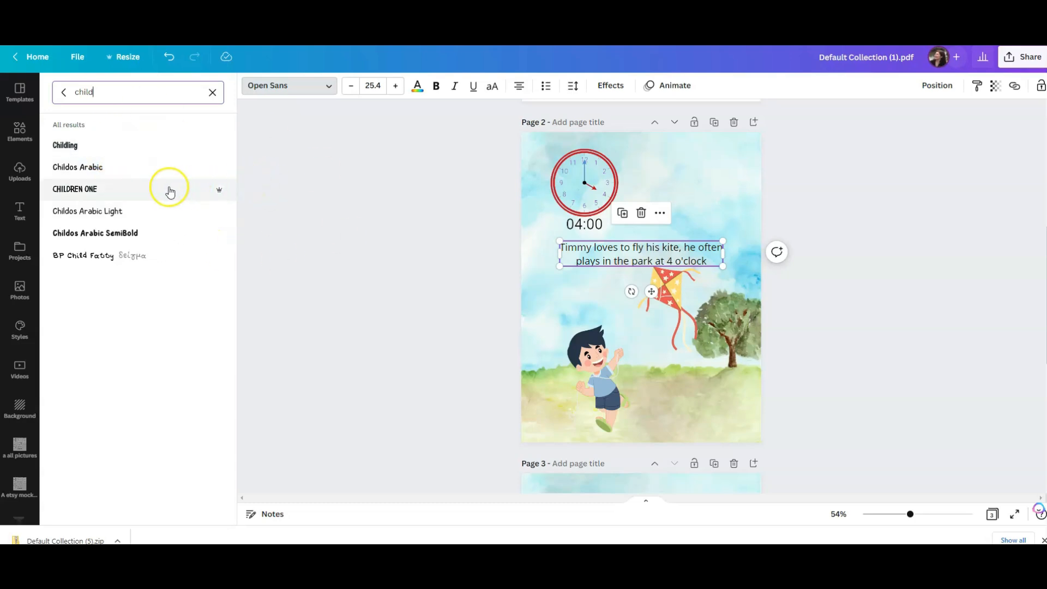
left_click(95, 191)
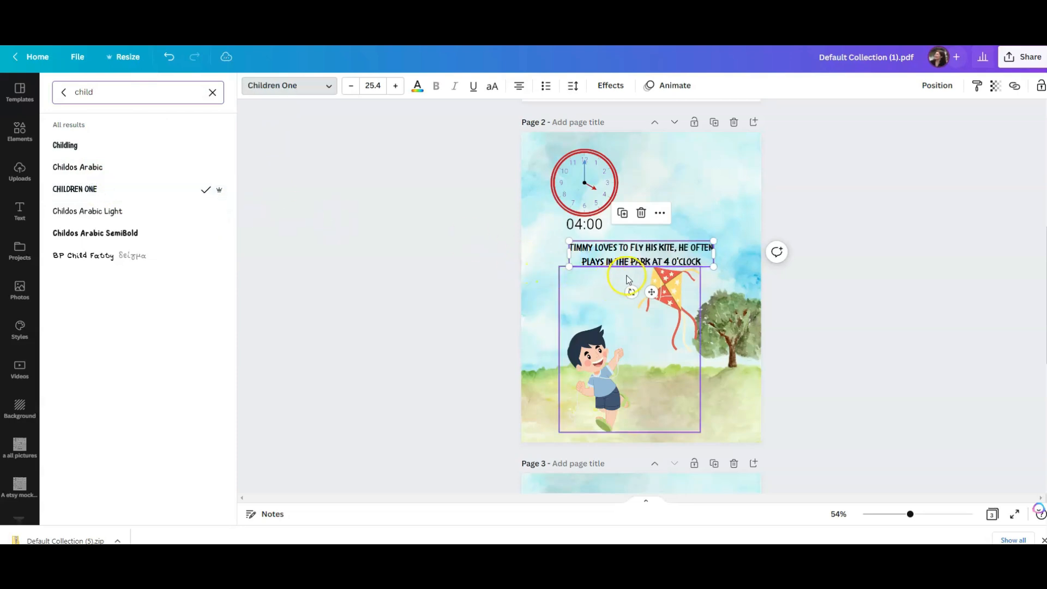
Step: Enlarge the kite sentence to size 29.6 and center both the sentence and the clock horizontally on page 2
left_click_drag(712, 265, 737, 271)
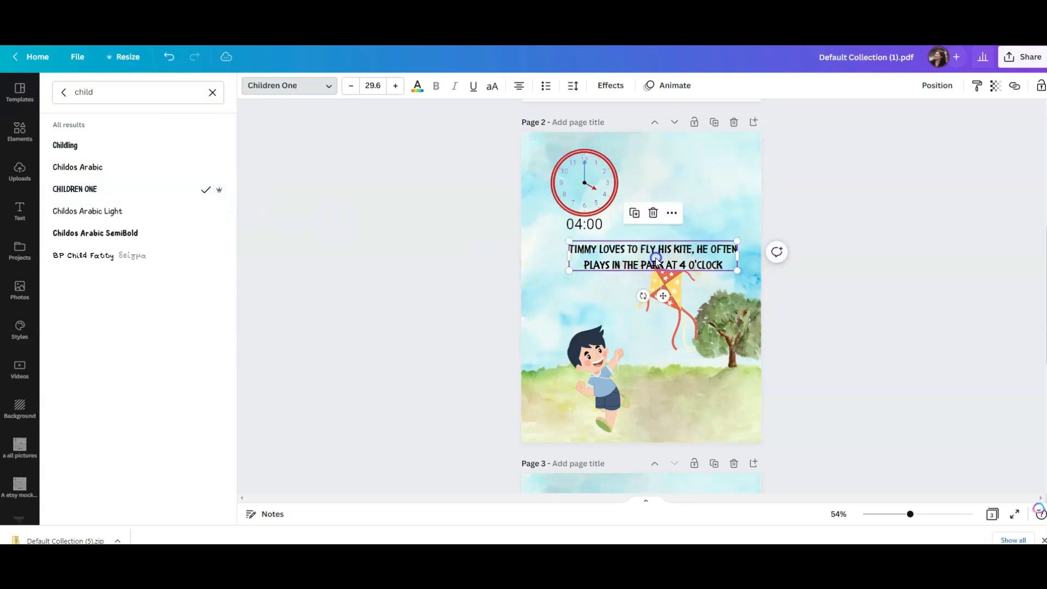
left_click_drag(655, 257, 646, 257)
left_click_drag(582, 191, 638, 196)
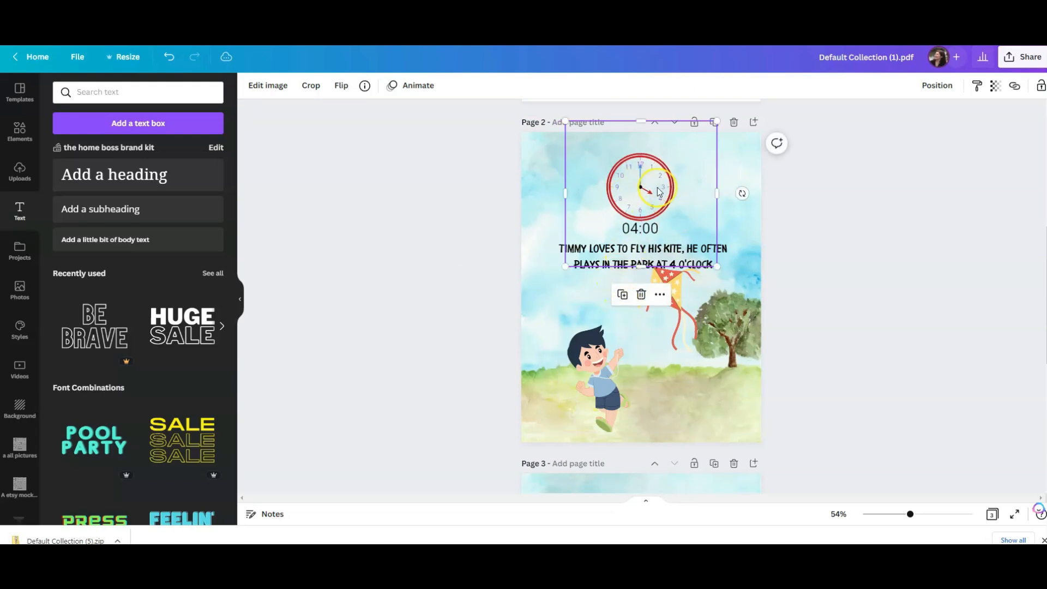
Step: Nudge the kite sentence slightly left, then shrink the boy-and-kite illustration and position it just below the sentence on page 2
left_click_drag(630, 248, 625, 248)
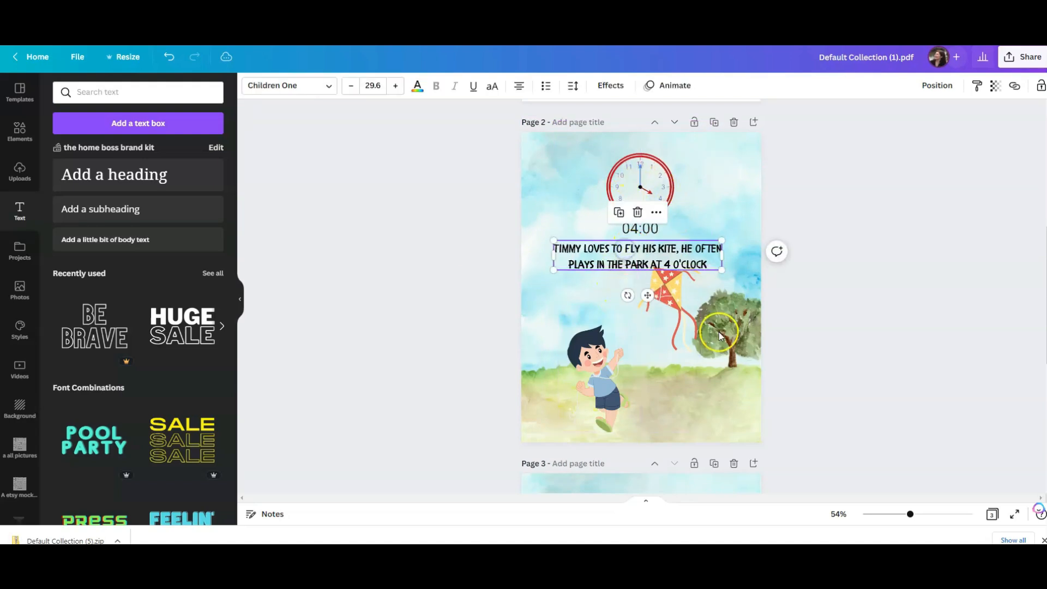
left_click_drag(630, 372, 622, 371)
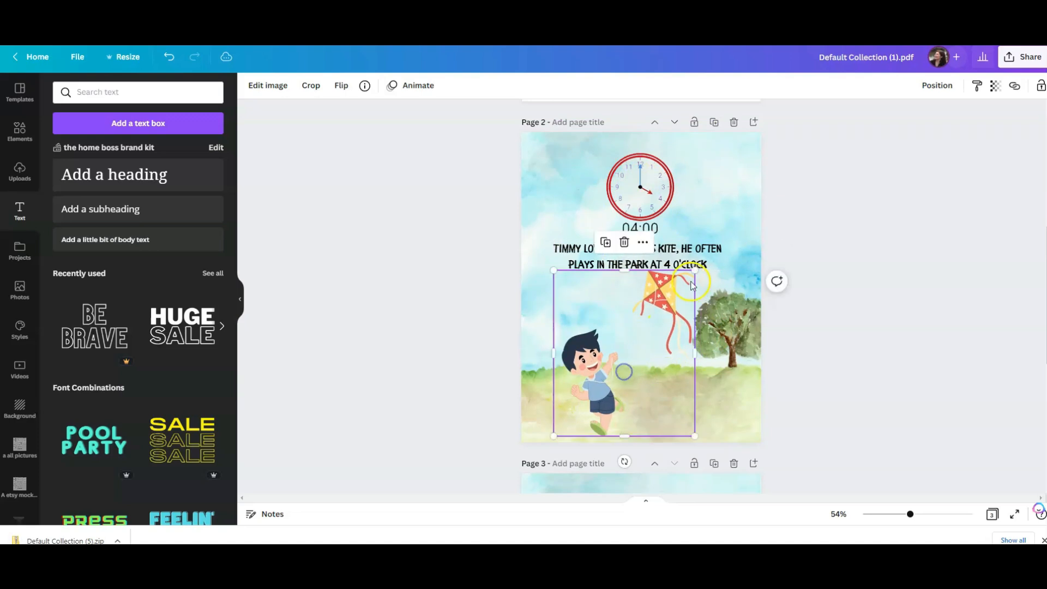
left_click_drag(693, 269, 677, 292)
left_click_drag(607, 380, 621, 375)
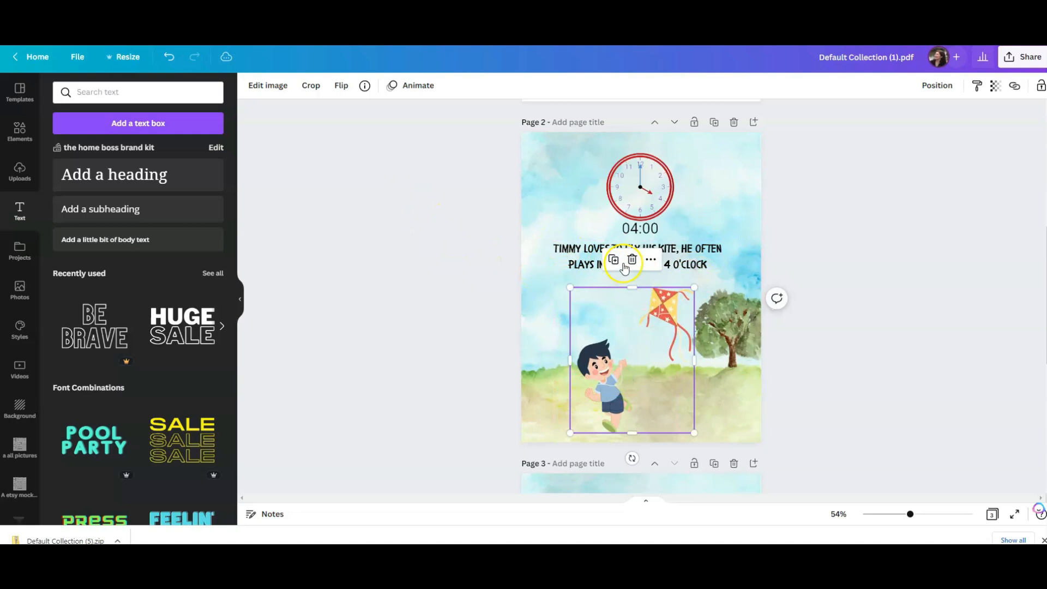
left_click(812, 238)
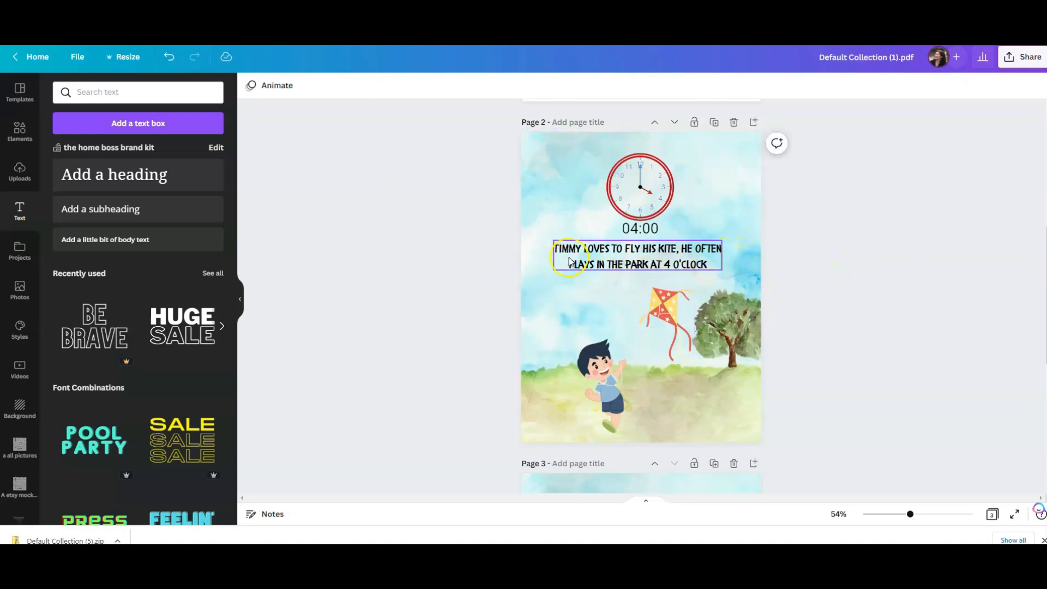
Step: Change the kite sentence's font to Childos Arabic, enlarge it to size 32.7, and center it horizontally on the page
left_click(592, 249)
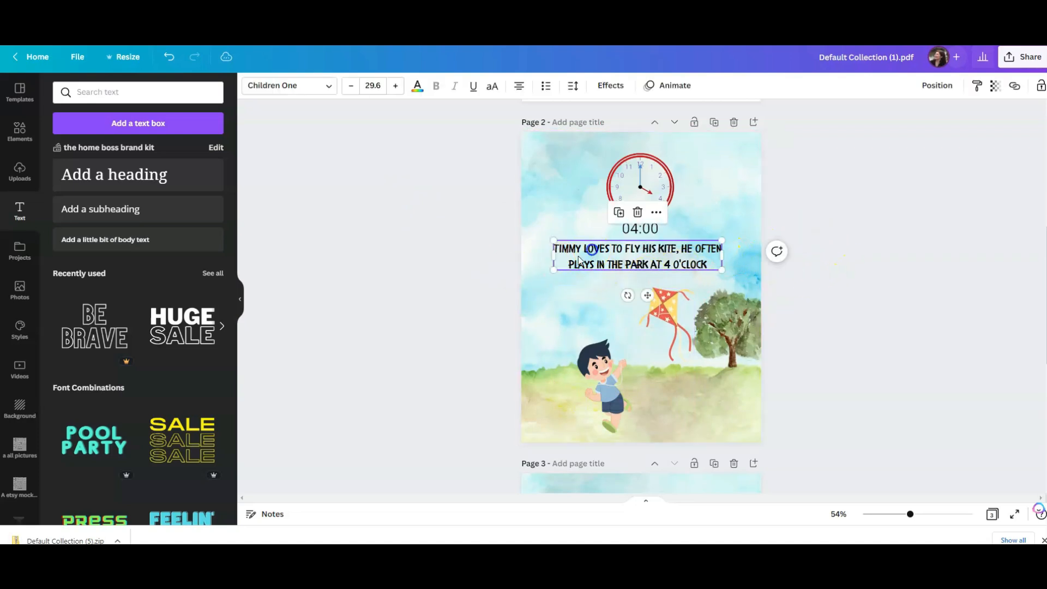
left_click(291, 86)
left_click(118, 165)
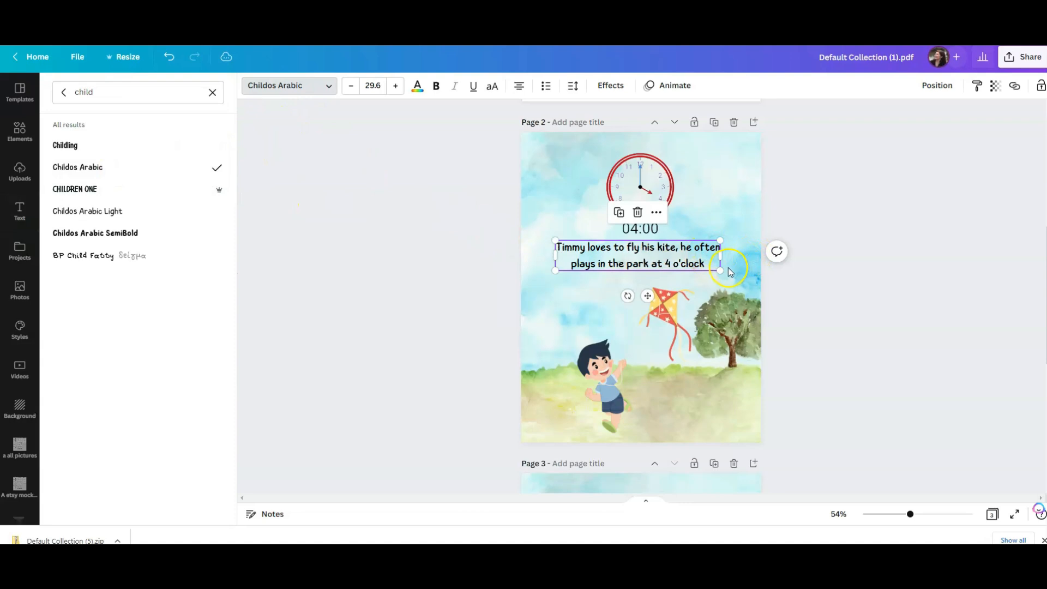
left_click_drag(721, 271, 738, 281)
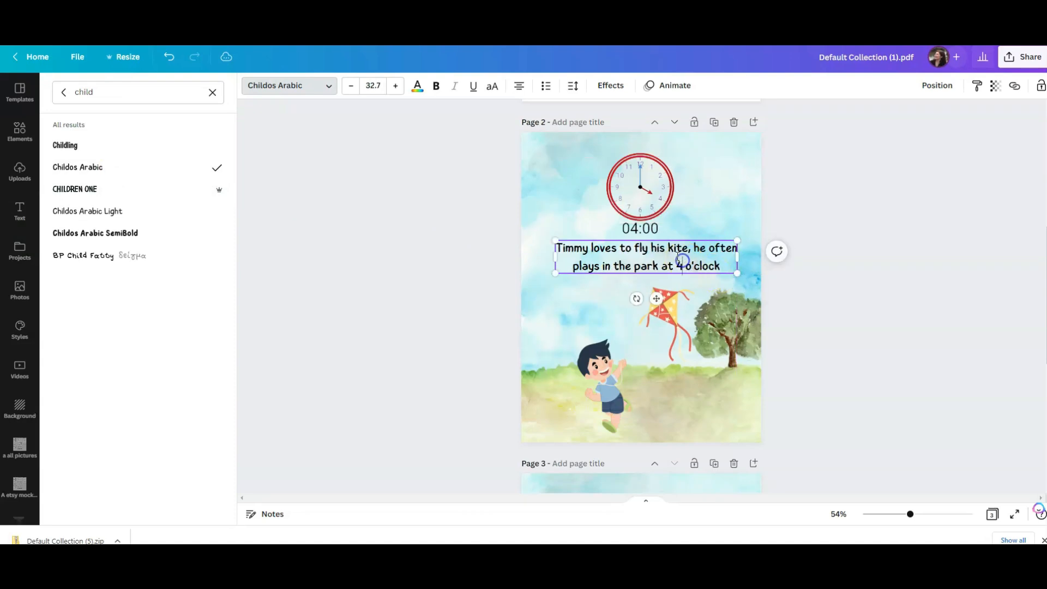
left_click_drag(667, 274, 661, 277)
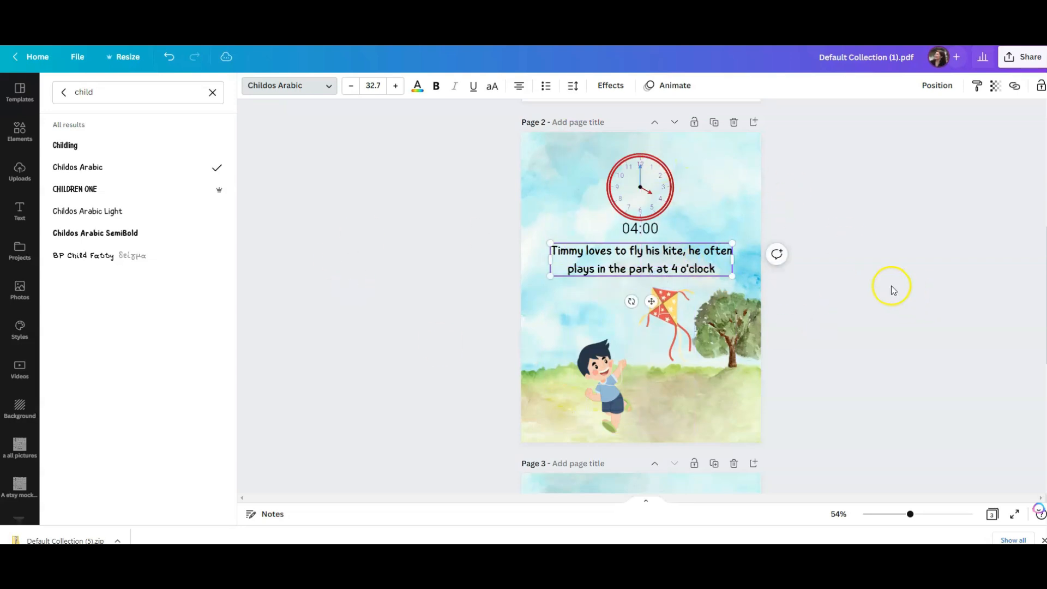
Step: Enlarge the 04:00 clock at the top of page 2 and move the kite sentence slightly down to clear it
left_click(600, 182)
left_click_drag(561, 112, 539, 94)
left_click_drag(628, 175, 646, 185)
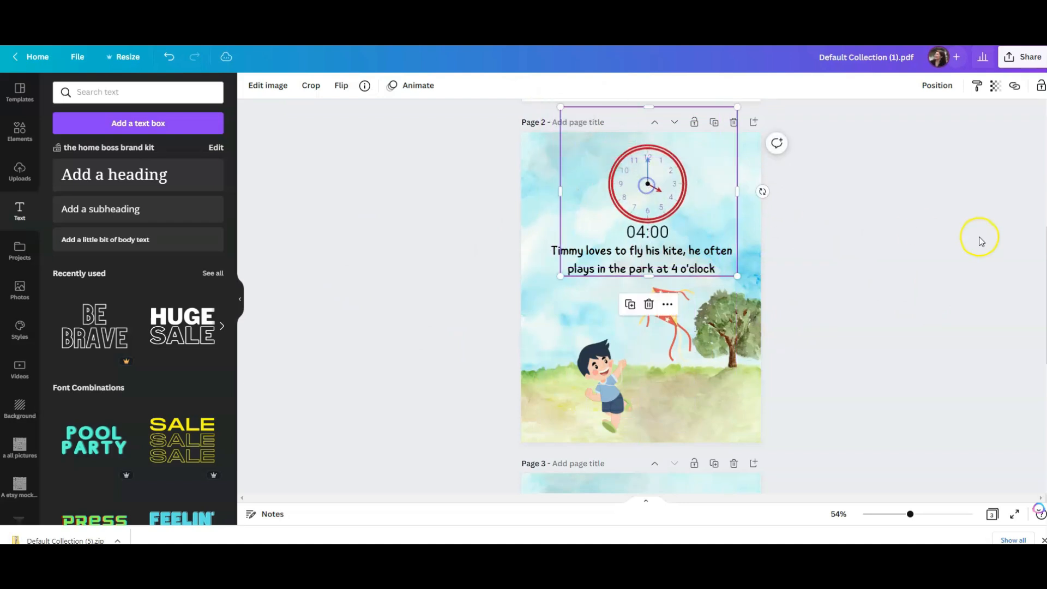
left_click(979, 240)
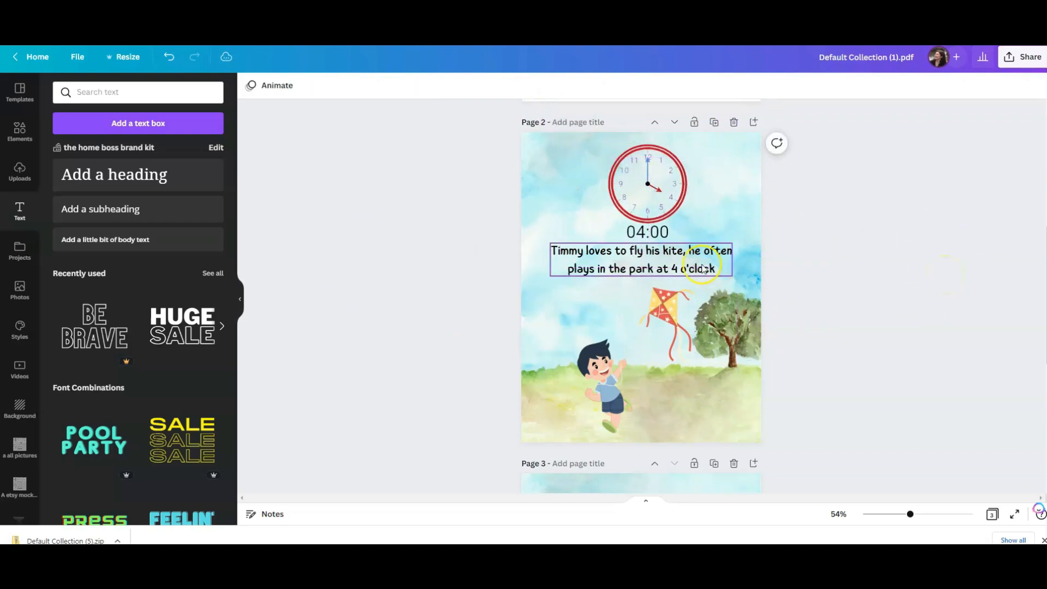
left_click_drag(699, 262, 699, 266)
left_click(793, 146)
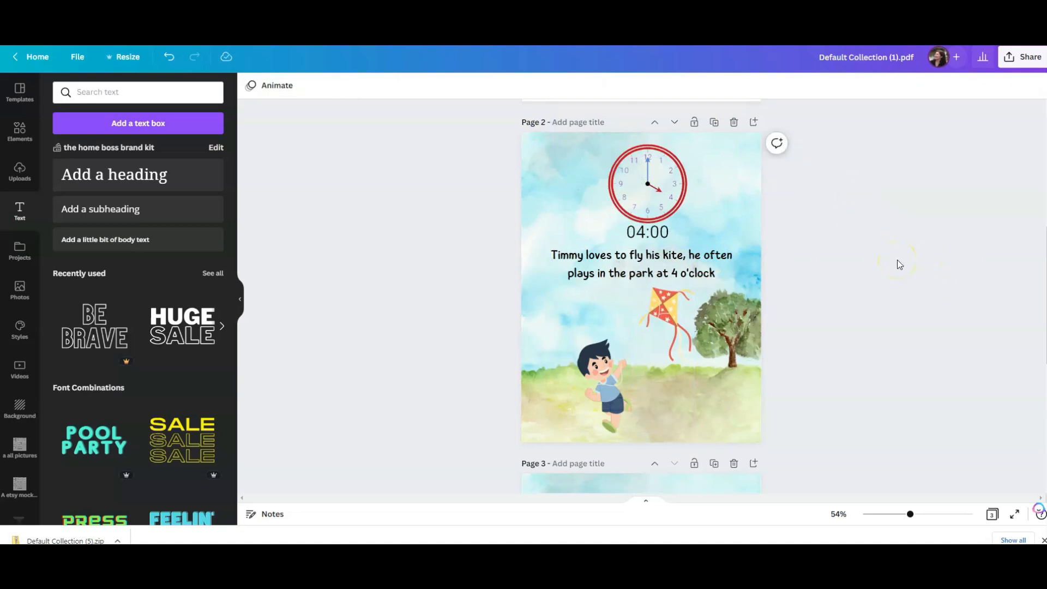
left_click(907, 303)
left_click(822, 303)
left_click(841, 349)
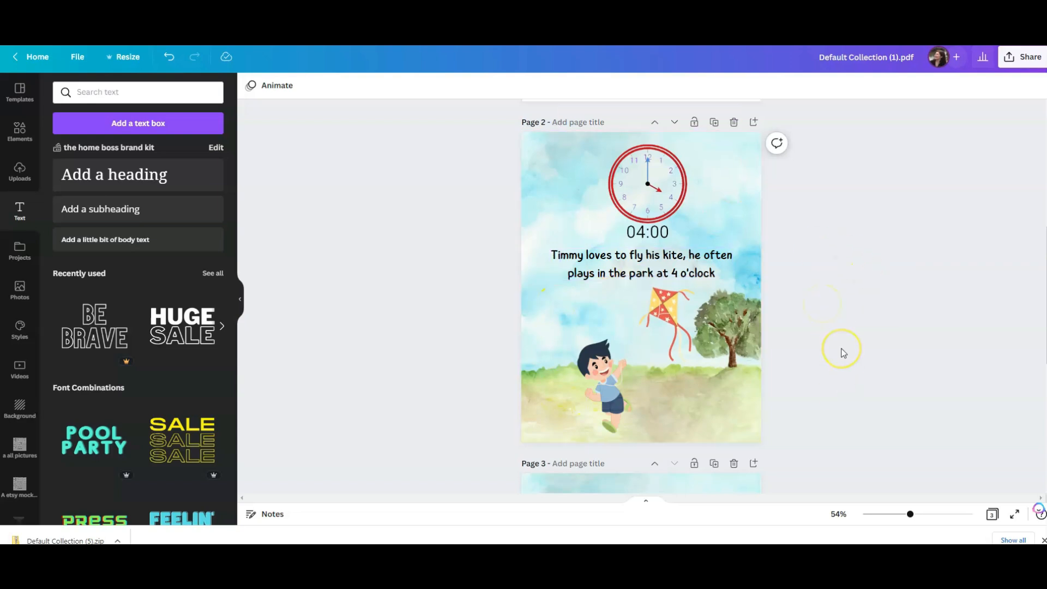